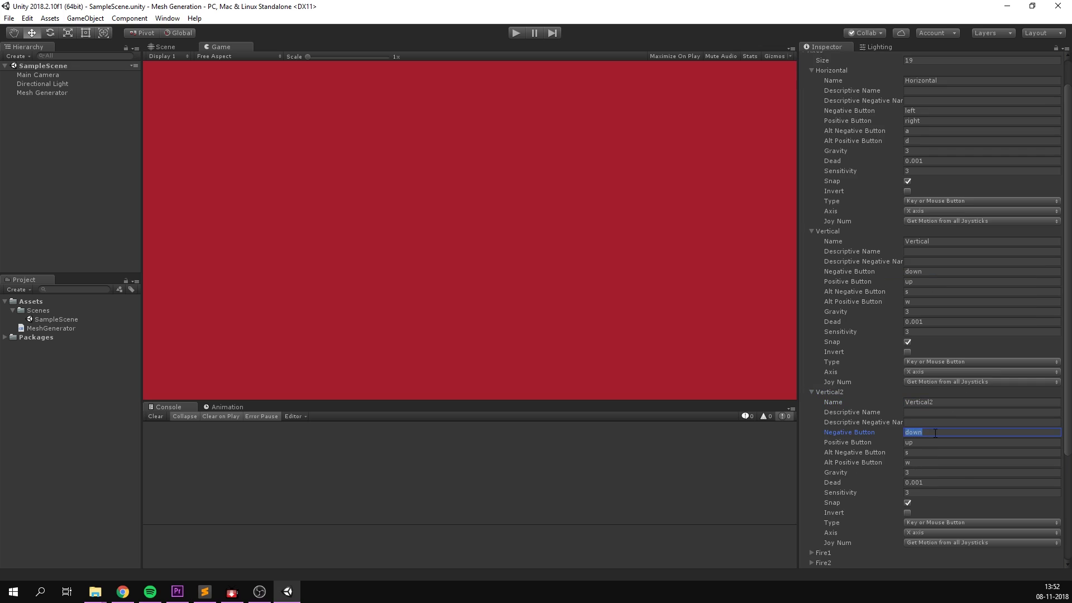
Step: Go through the recommended ExpressVPN locations and select United States
type("left arrow?")
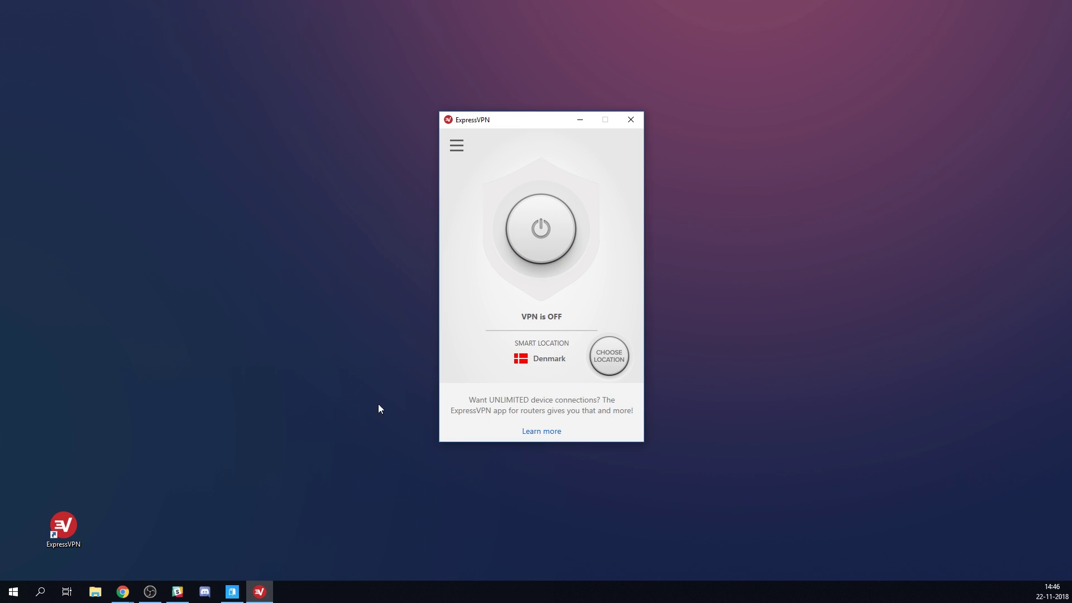
left_click(600, 357)
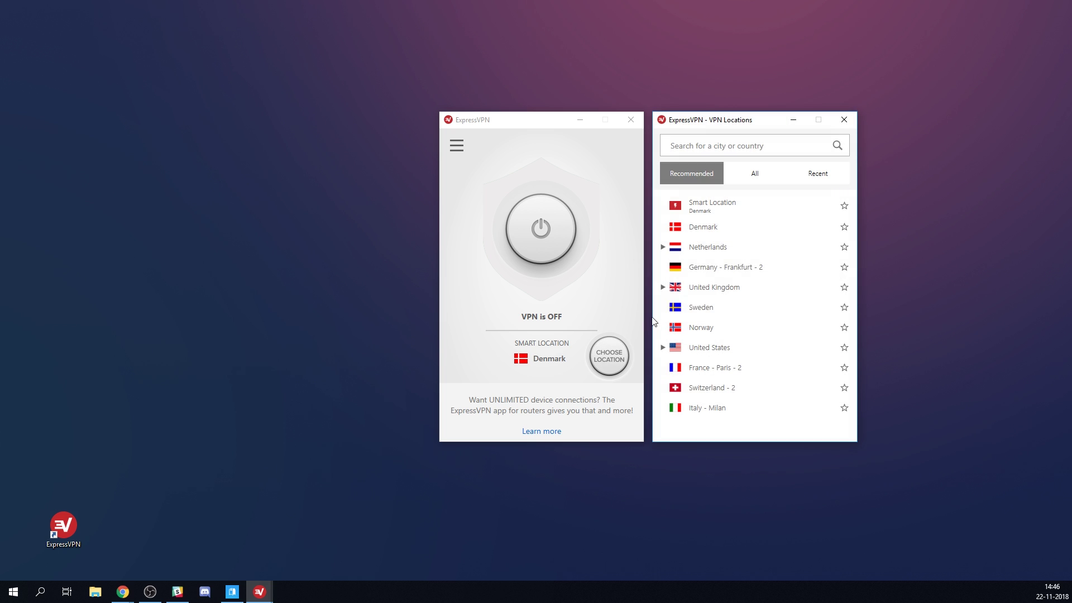
left_click(711, 245)
left_click(710, 266)
left_click(708, 287)
left_click(707, 307)
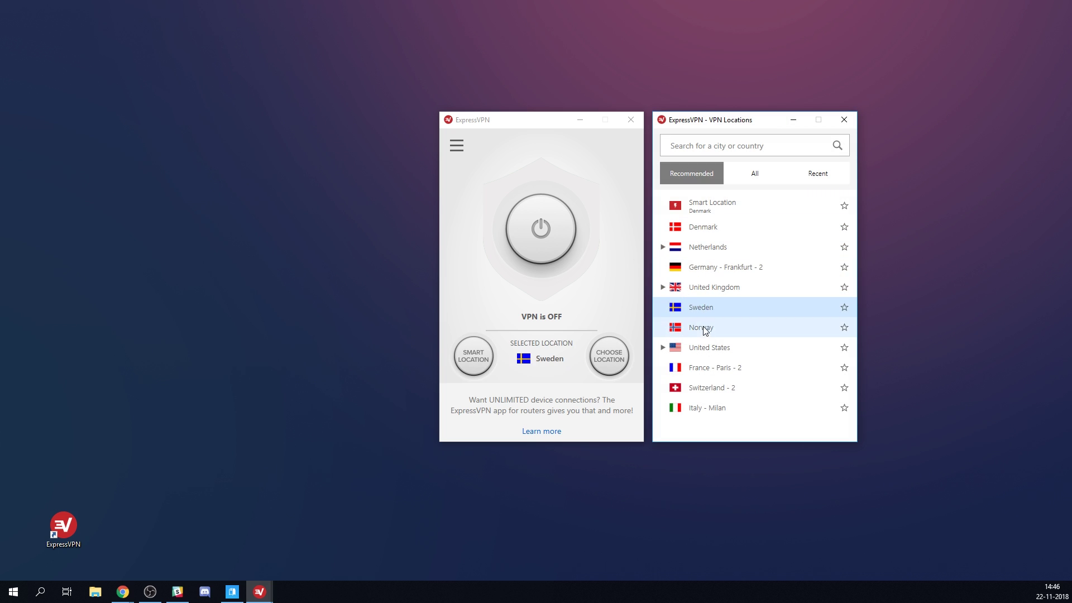
left_click(705, 327)
left_click(704, 349)
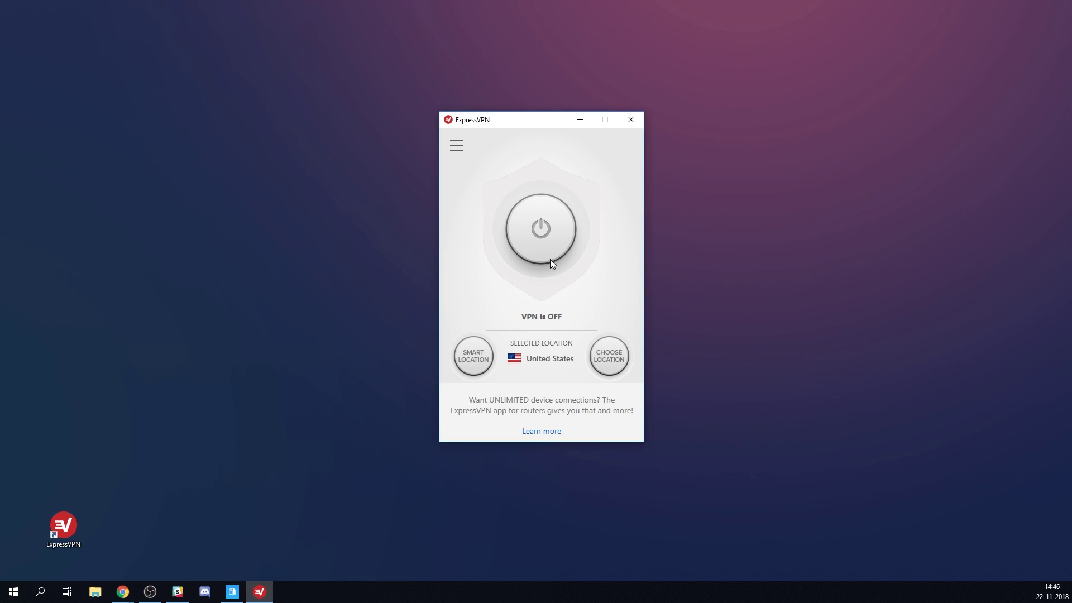
Step: Connect the VPN, add the ExpressVPN for Chrome extension, and turn it on from its popup
left_click(547, 253)
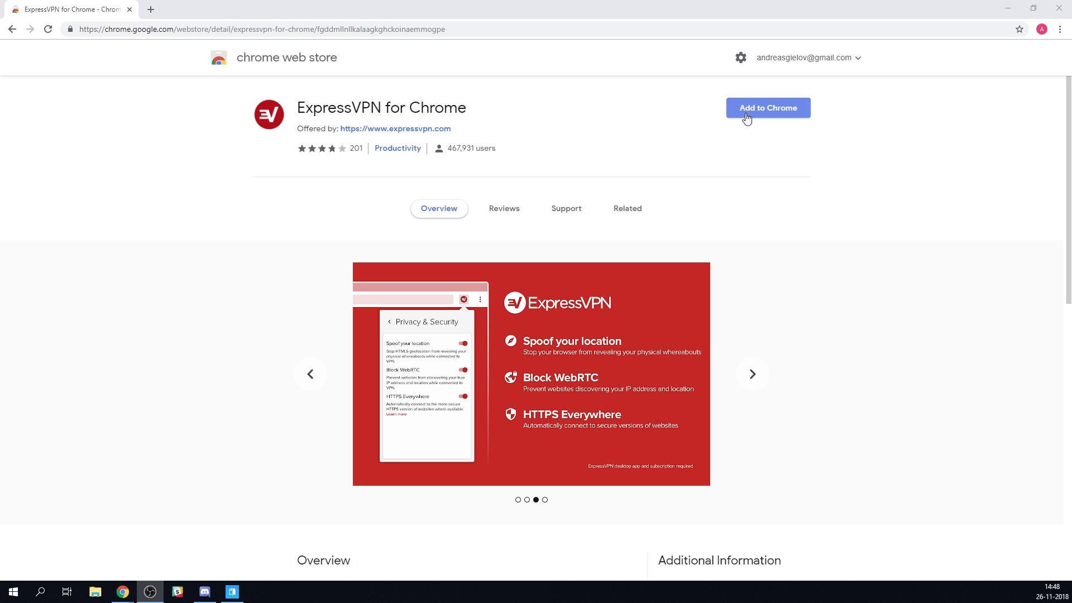
left_click(746, 114)
left_click(554, 168)
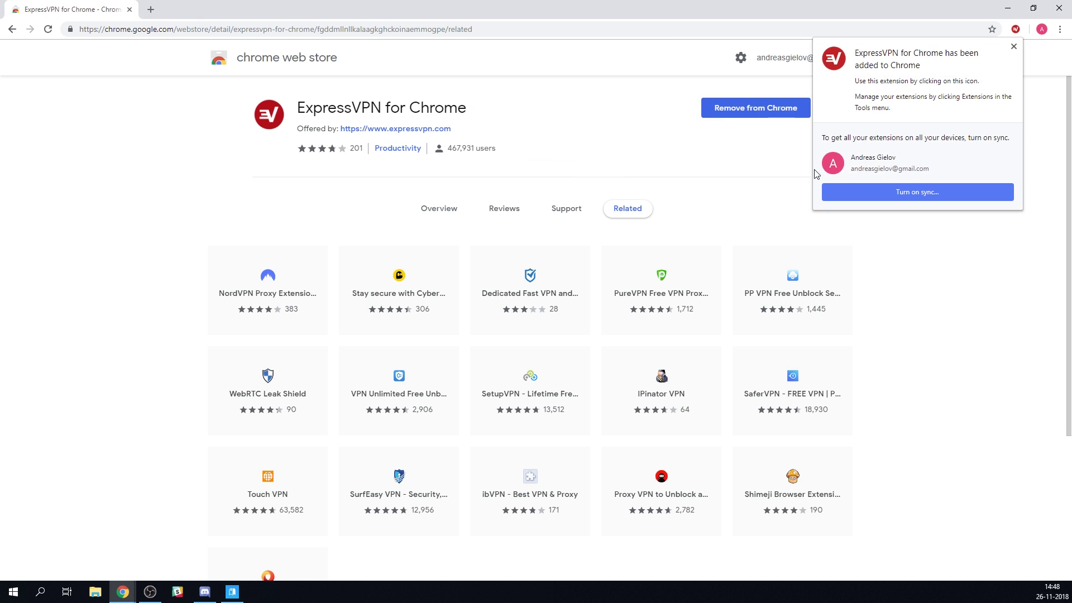
left_click(1017, 32)
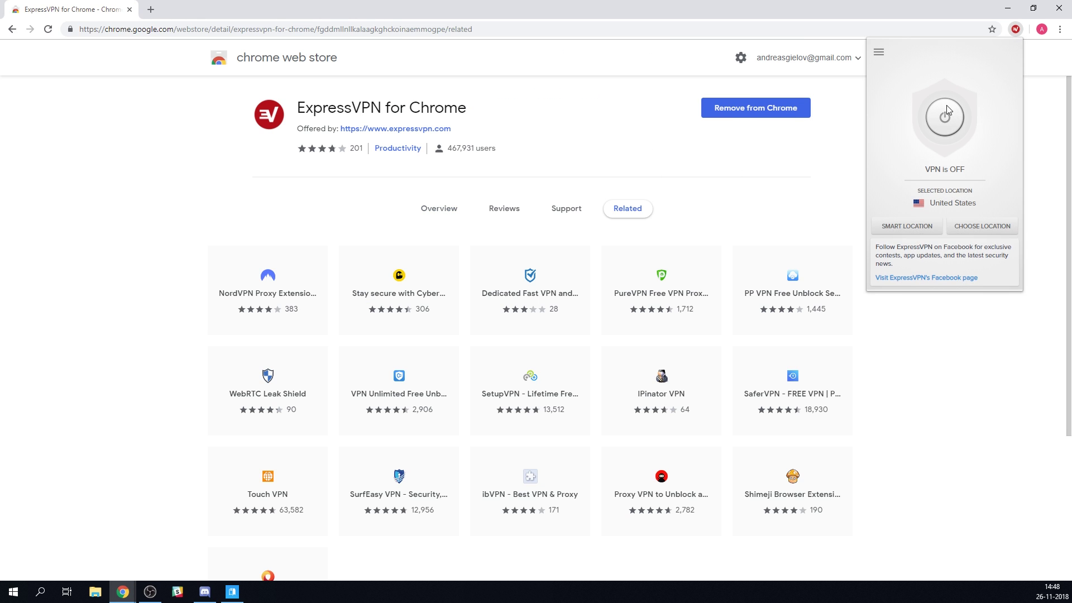
left_click(944, 111)
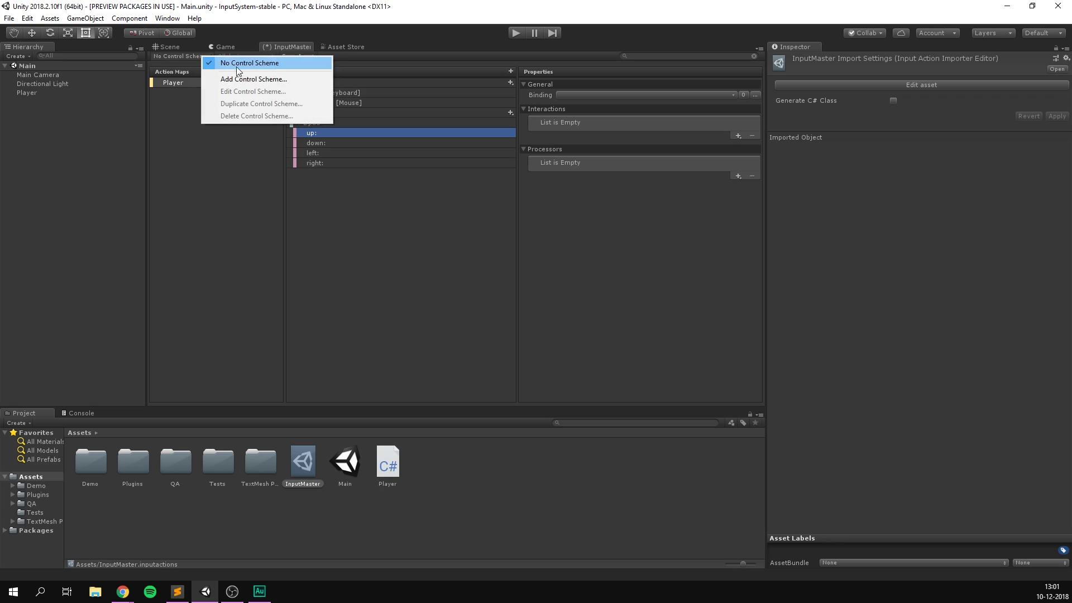
Step: Choose Add Control Scheme... from the InputMaster control scheme menu
left_click(273, 80)
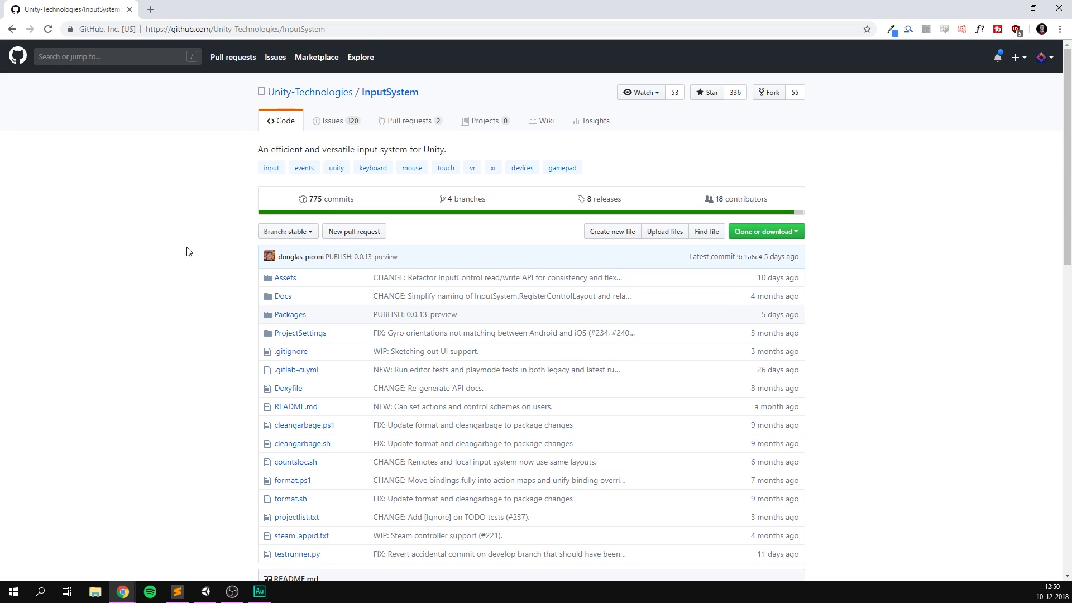
Step: Skim the InputSystem README, then show the Clone or download options
scroll(188, 251, "down", 6)
scroll(188, 251, "down", 2)
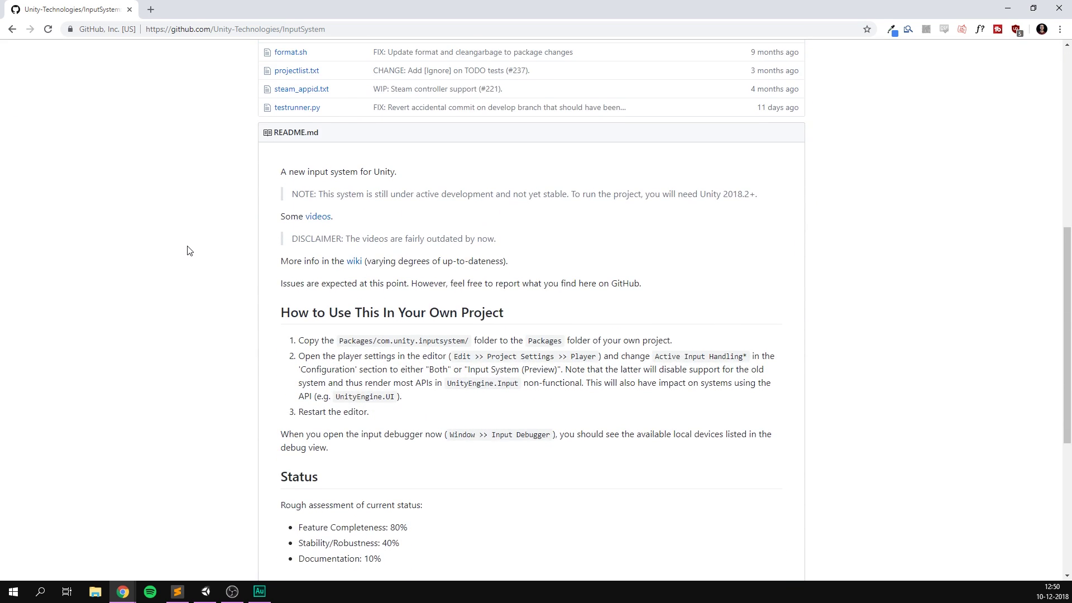
scroll(188, 252, "down", 5)
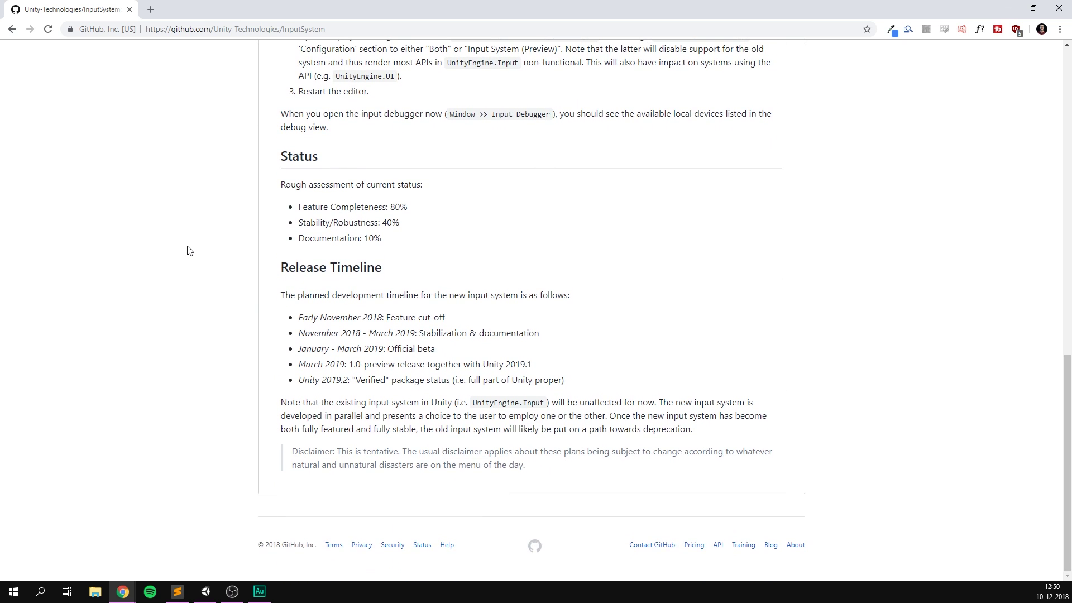
scroll(188, 251, "up", 3)
scroll(188, 251, "up", 10)
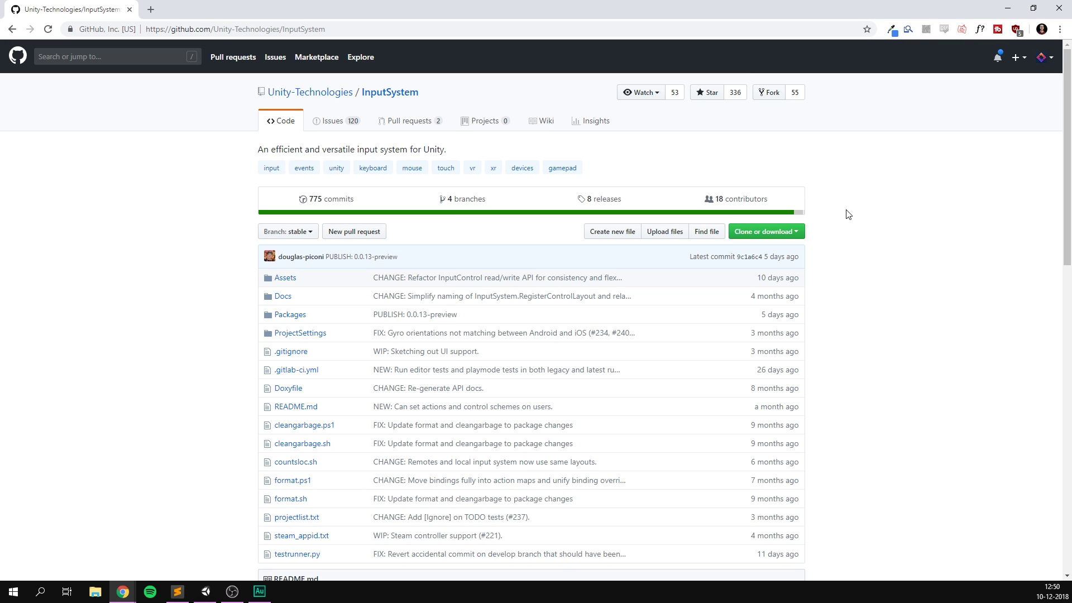
left_click(779, 233)
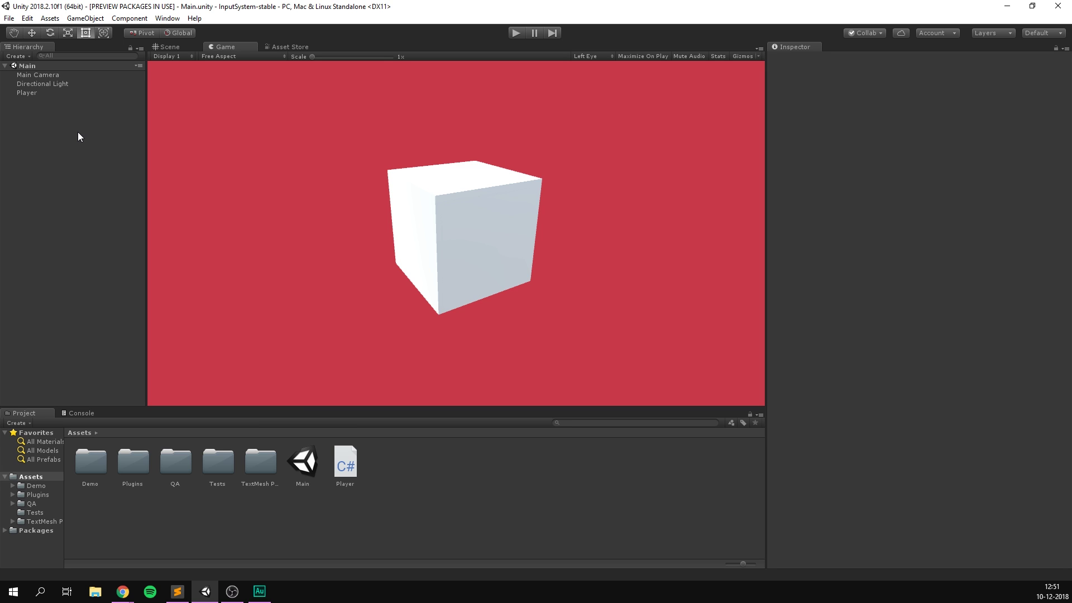
left_click(43, 75)
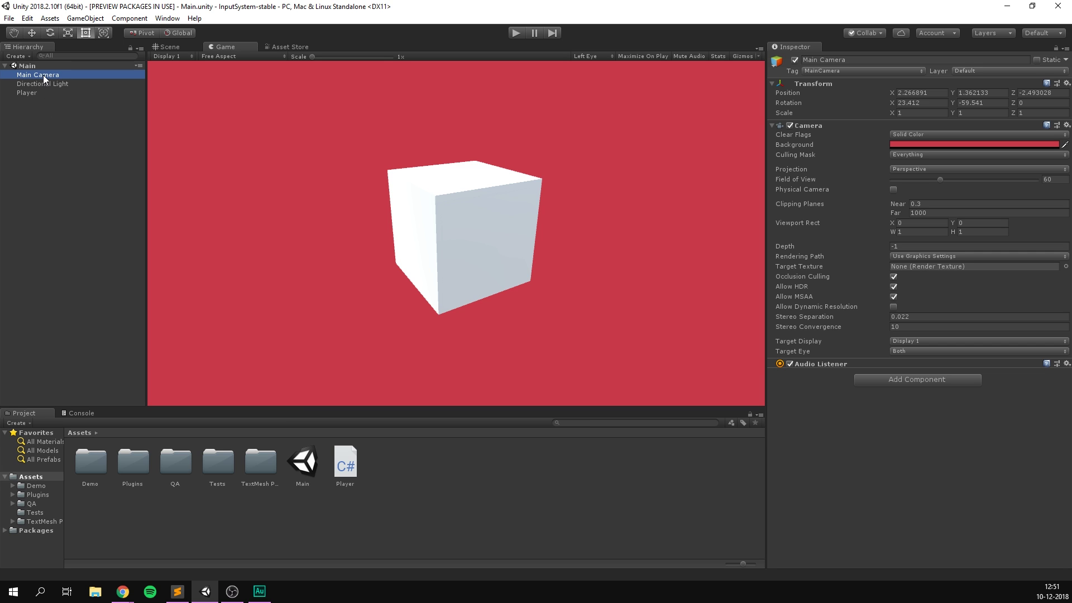
left_click(45, 82)
left_click(32, 94)
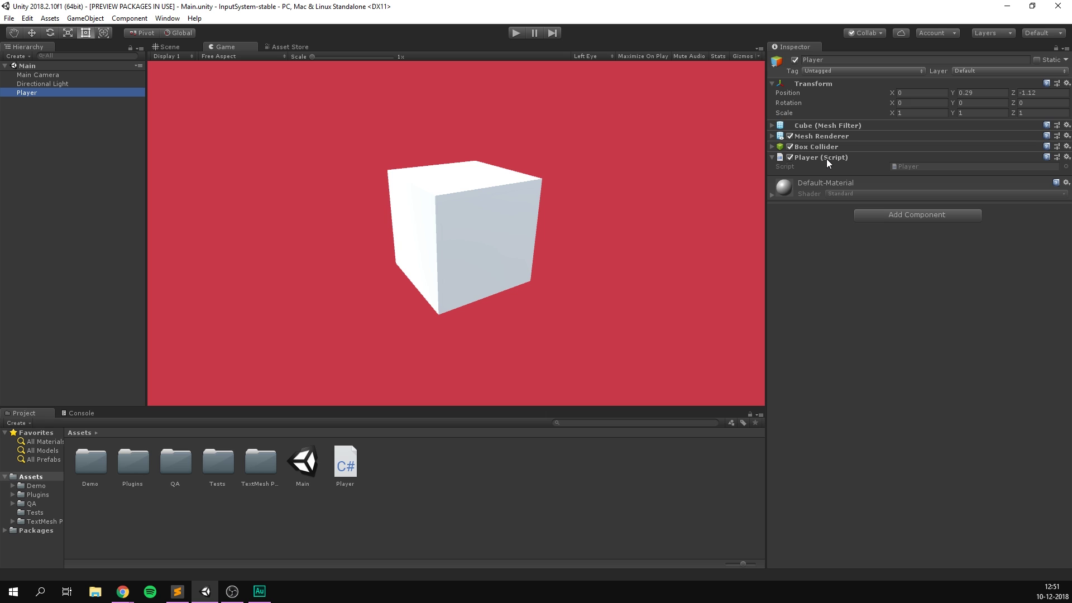
left_click(487, 468)
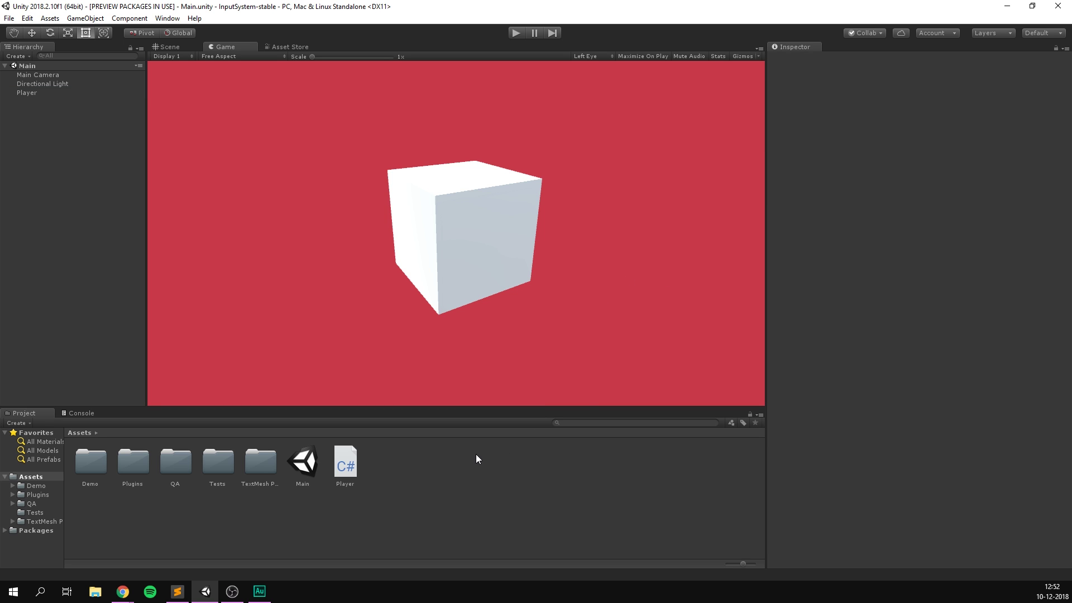
Step: Create an Input Actions asset in Assets and name it InputMaster
right_click(428, 466)
mouse_move(523, 195)
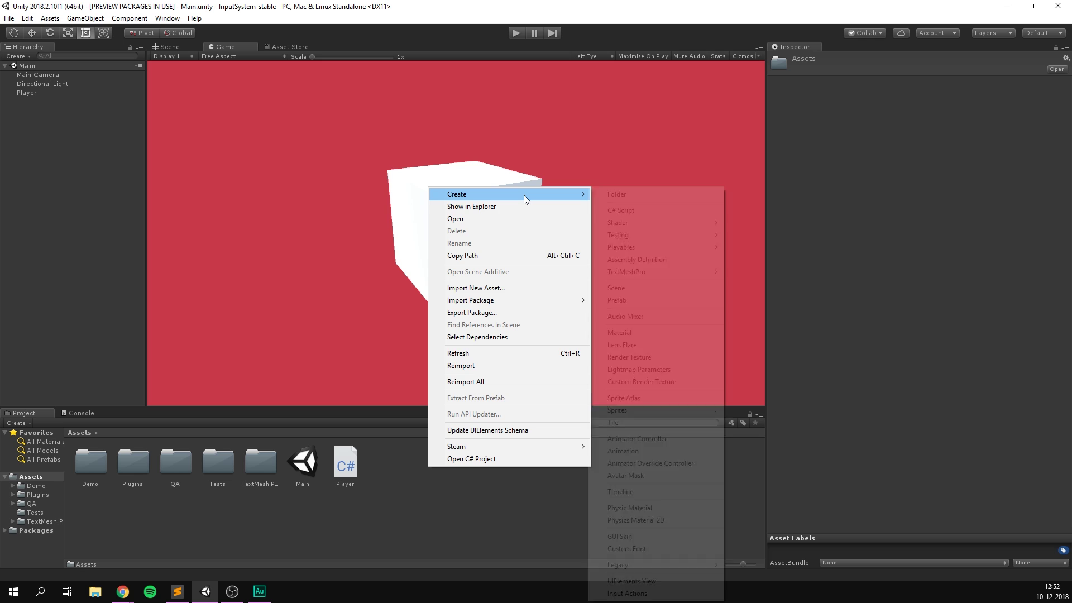
left_click(625, 593)
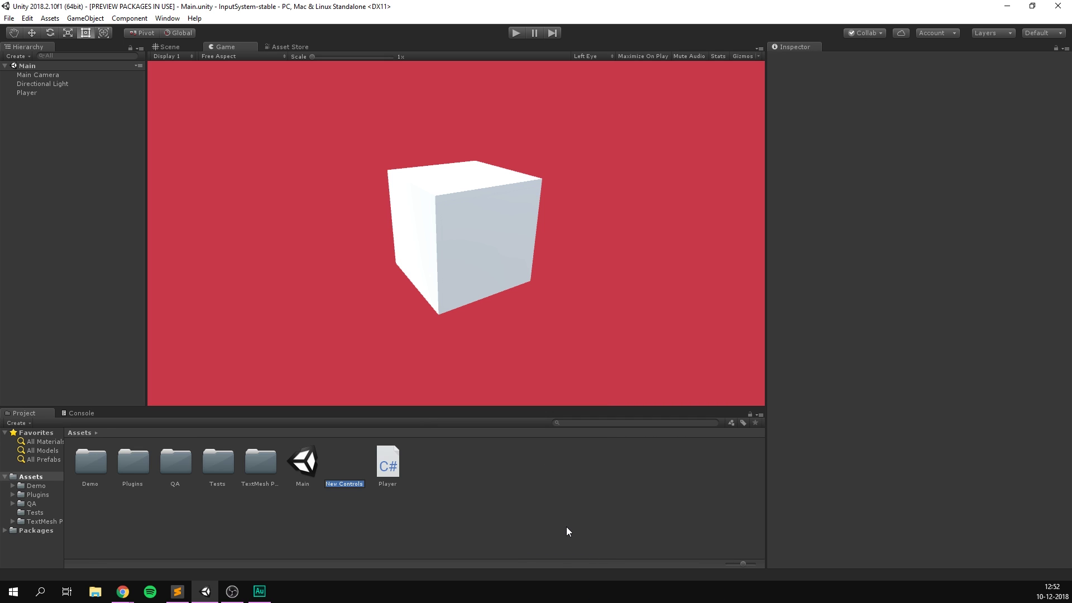
type("InputMaster")
key("Return")
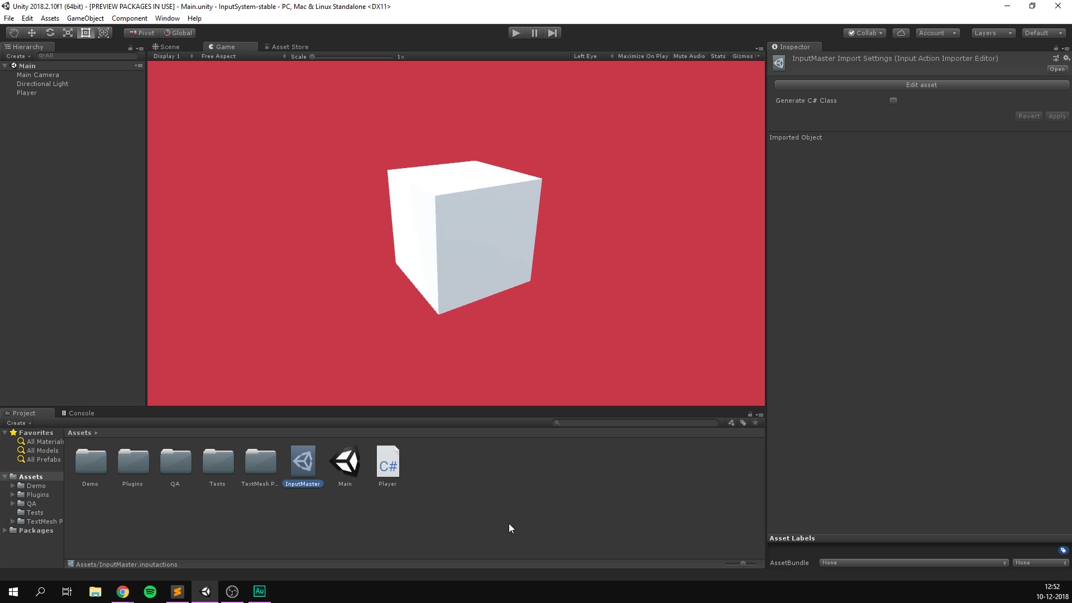
Step: Open InputMaster docked as a main editor tab and add an action map named Player
double_click(299, 458)
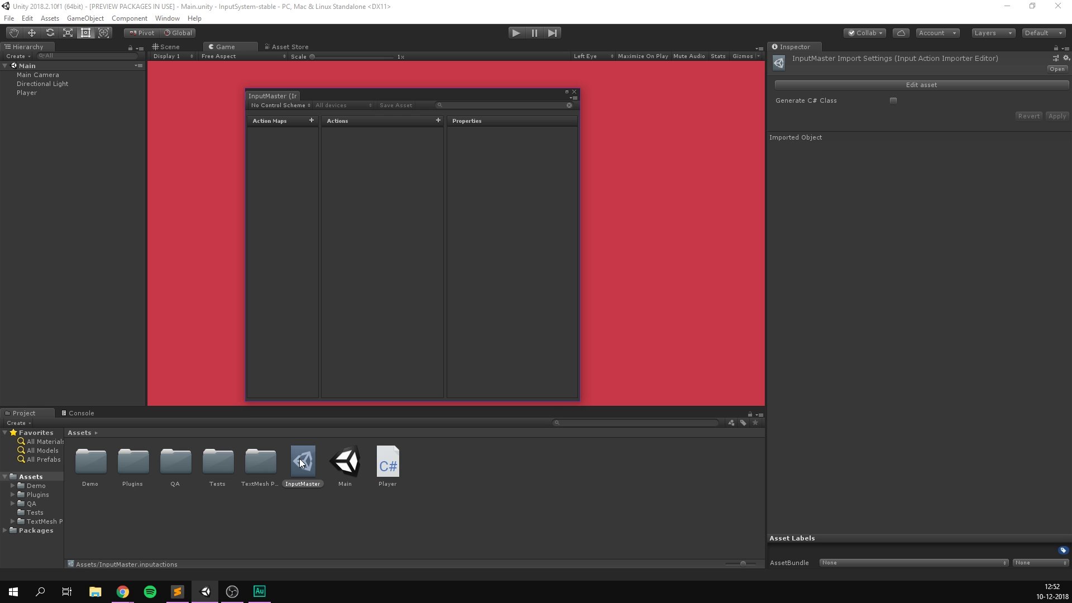
left_click_drag(349, 99, 299, 71)
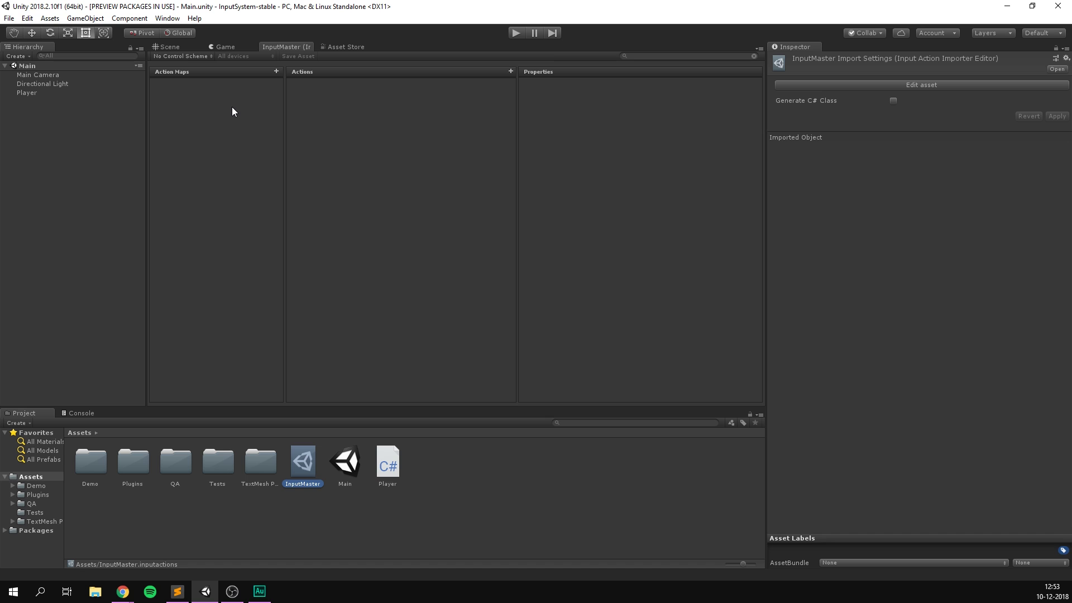
left_click(276, 71)
type("Player")
key("Return")
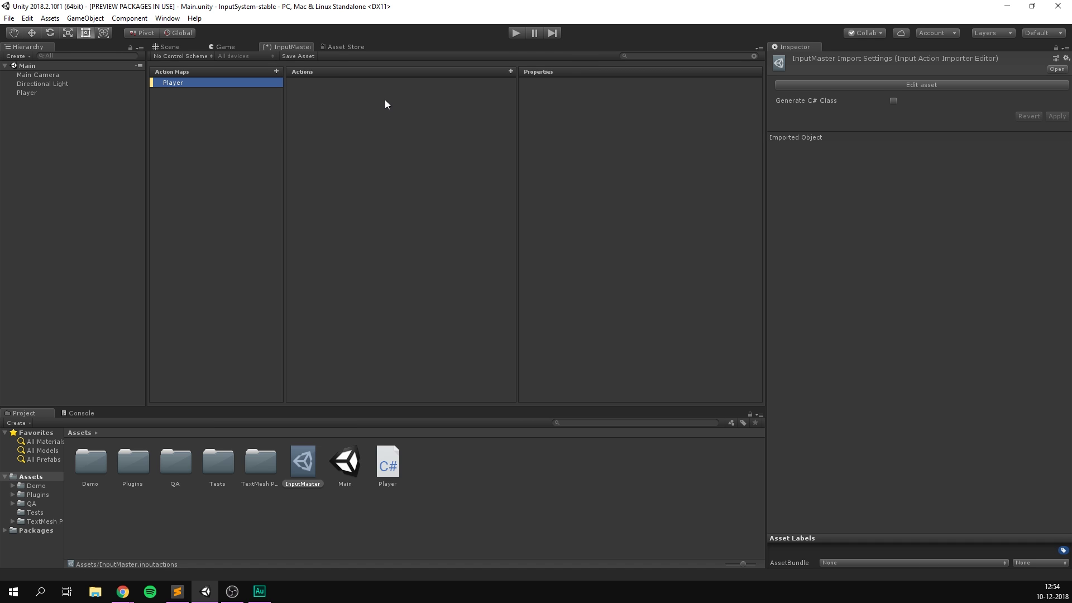
Step: Add an action named Shoot to the Player map
left_click(510, 71)
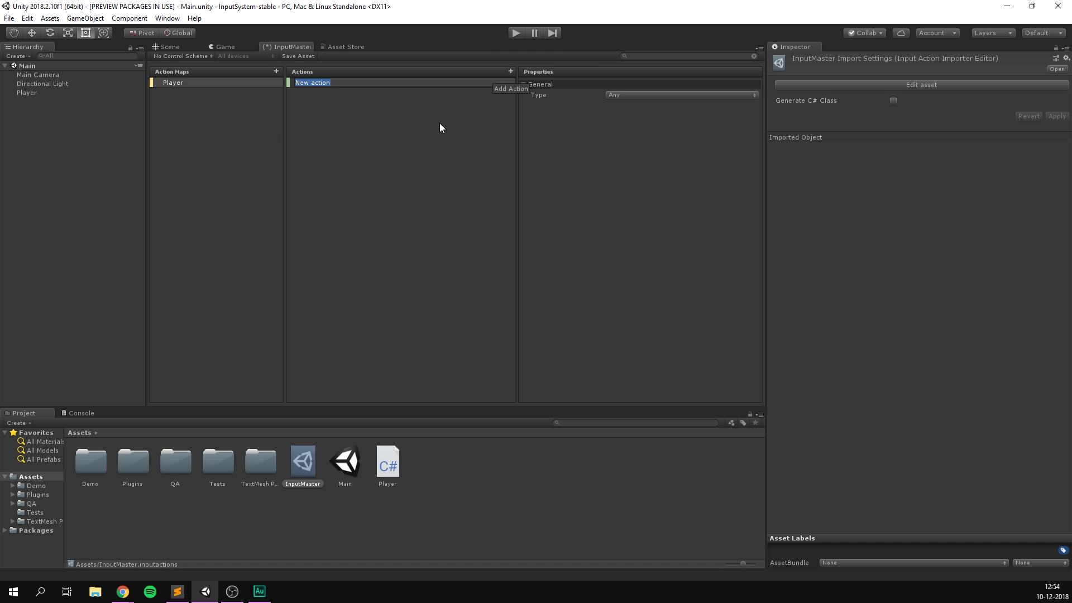
type("Shoot")
key("Return")
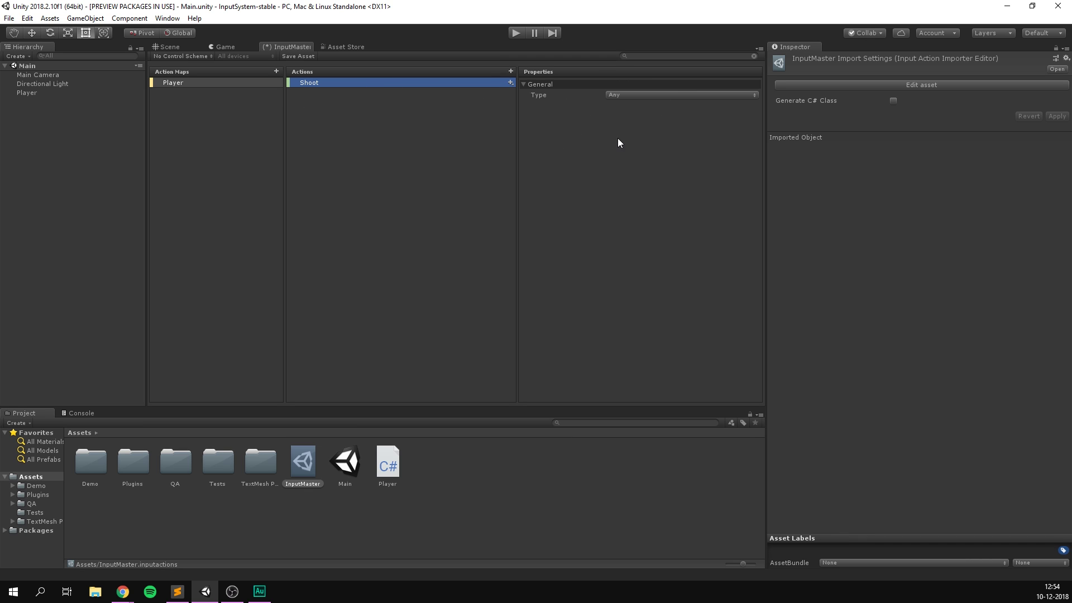
Step: Bind Shoot to space [Keyboard]
left_click(509, 83)
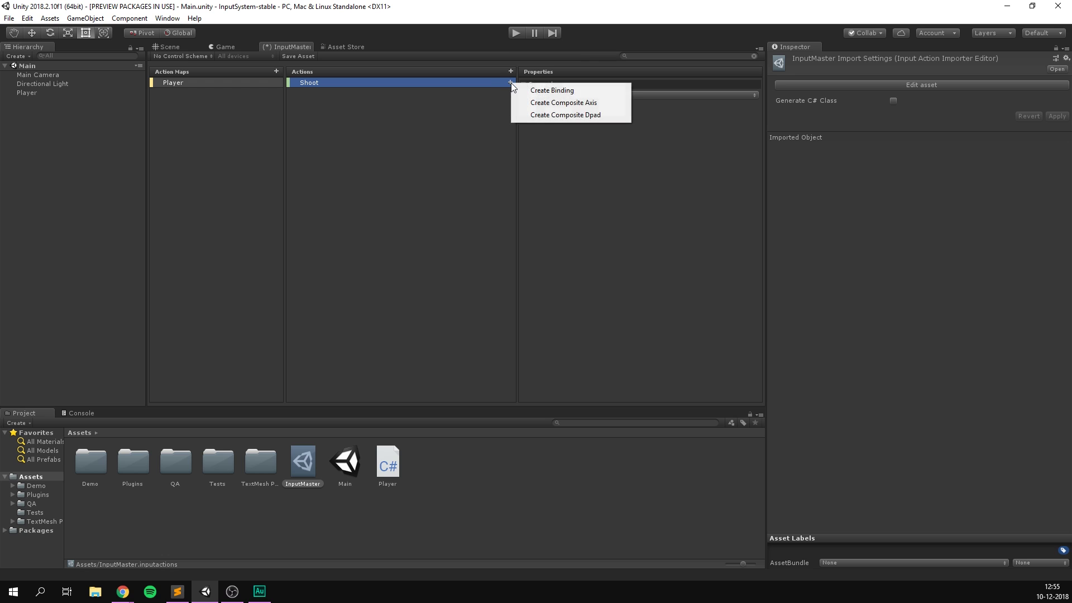
left_click(560, 92)
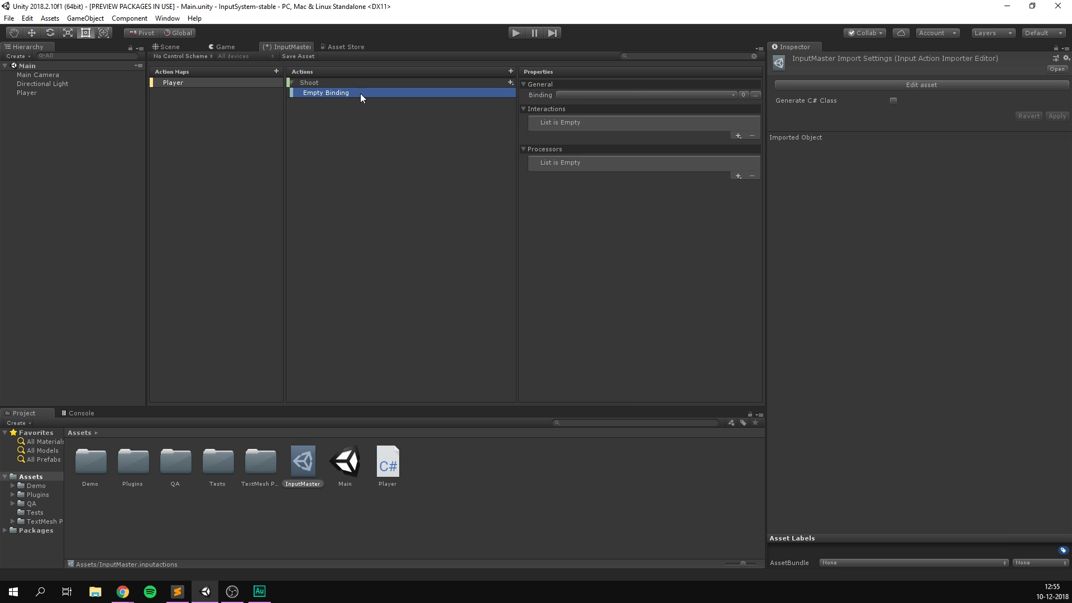
left_click(633, 95)
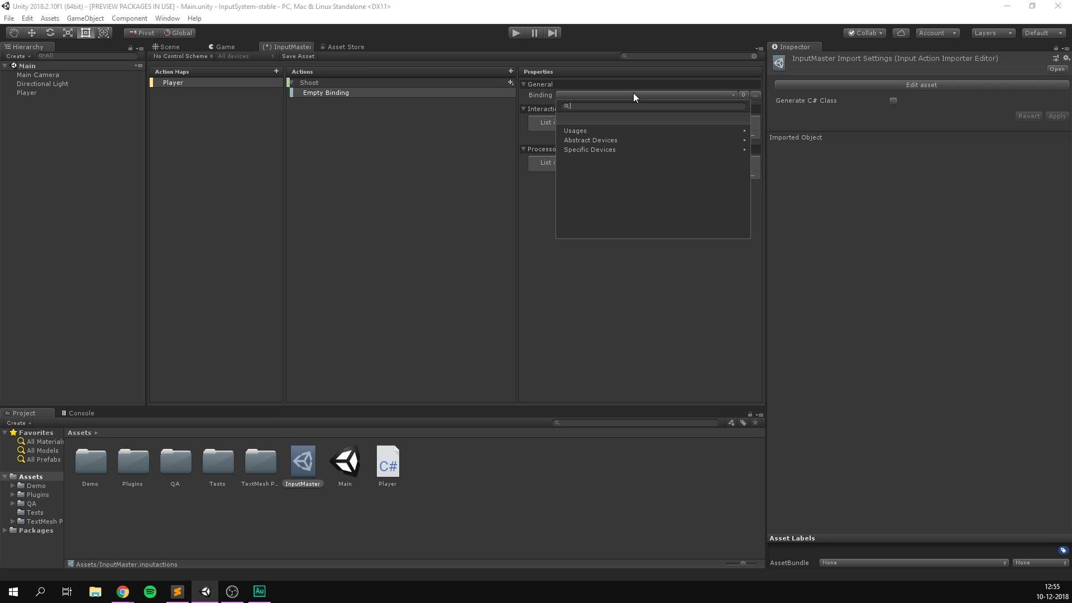
type("space")
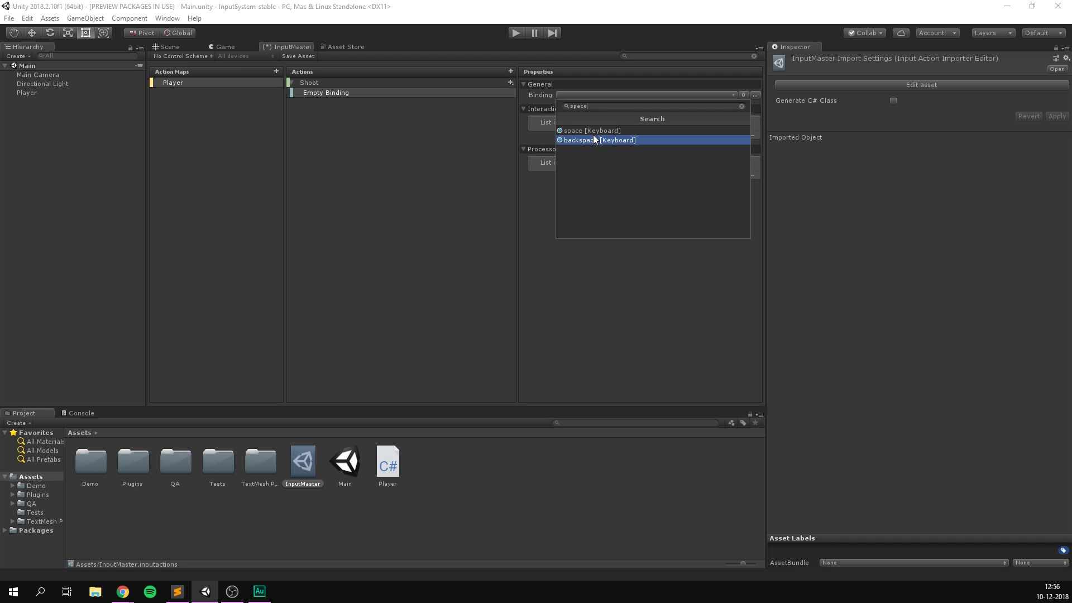
left_click(624, 131)
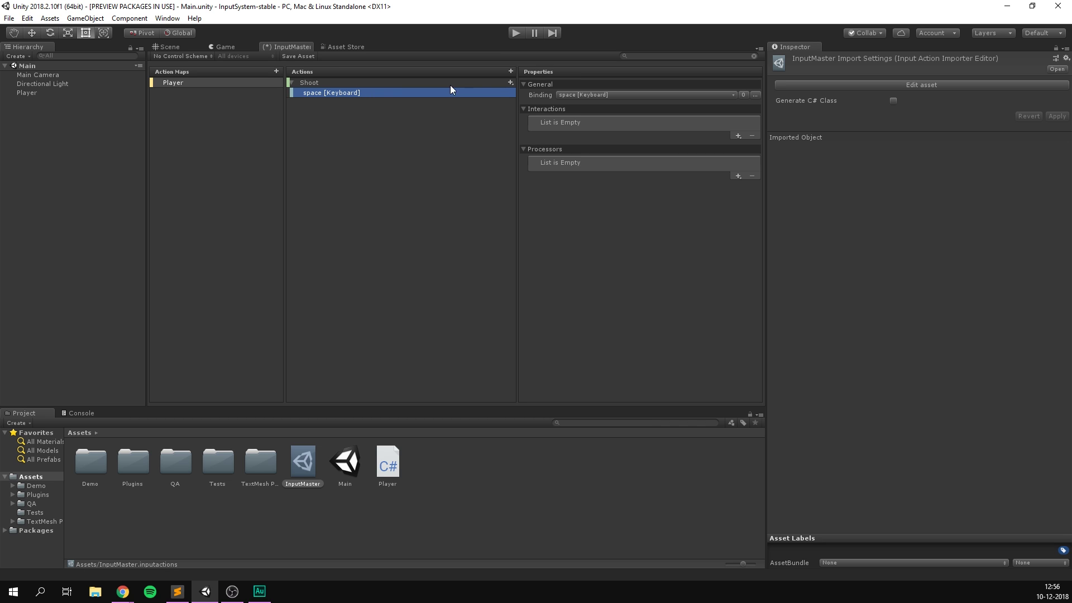
Step: Add a second Shoot binding to leftButton [Mouse]
left_click(511, 83)
left_click(519, 86)
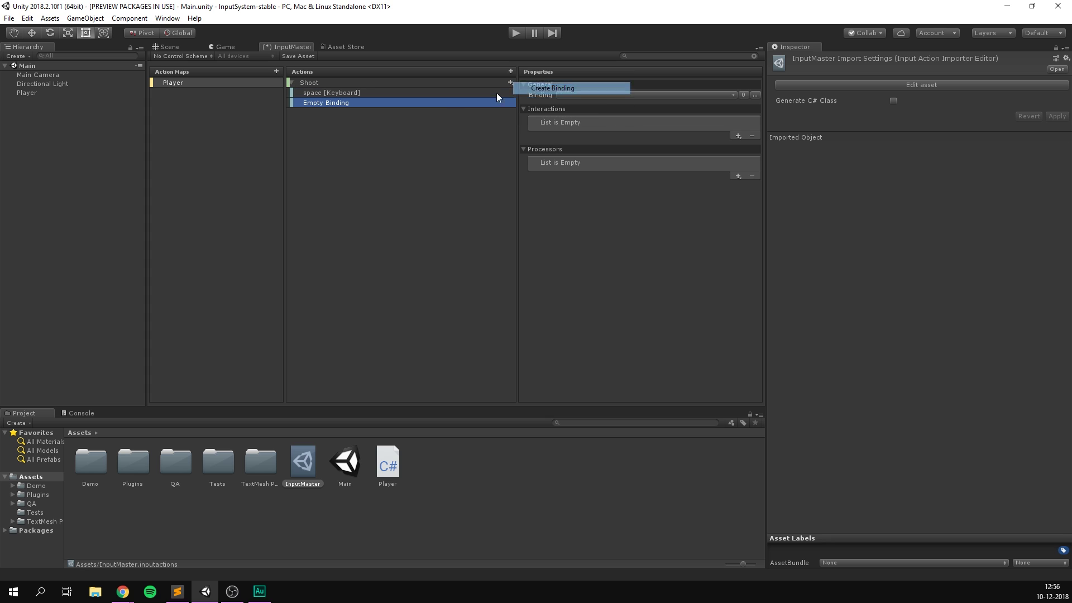
left_click(577, 96)
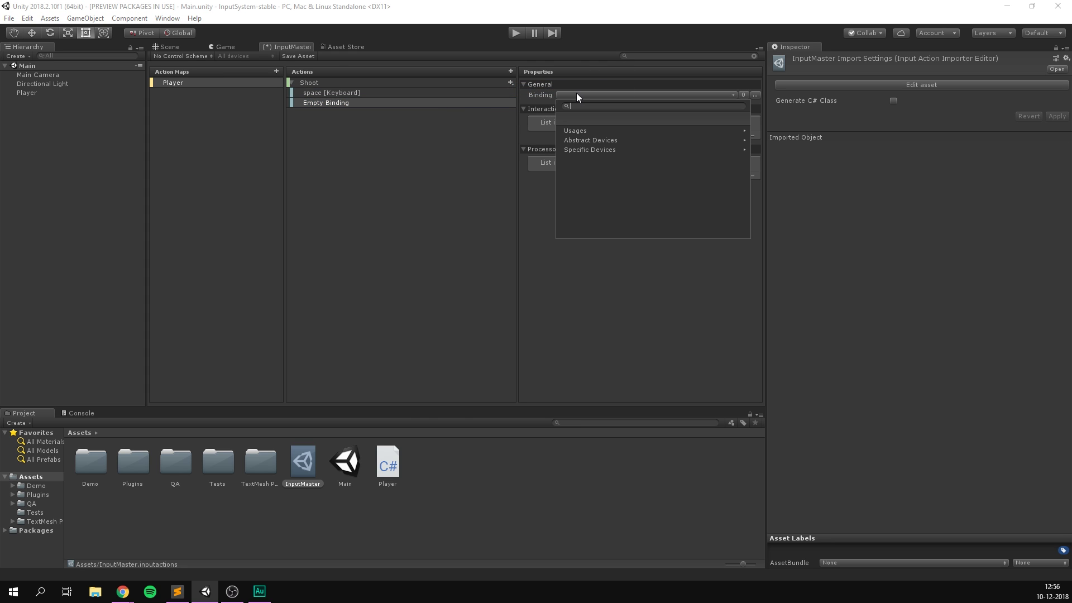
type("mouse")
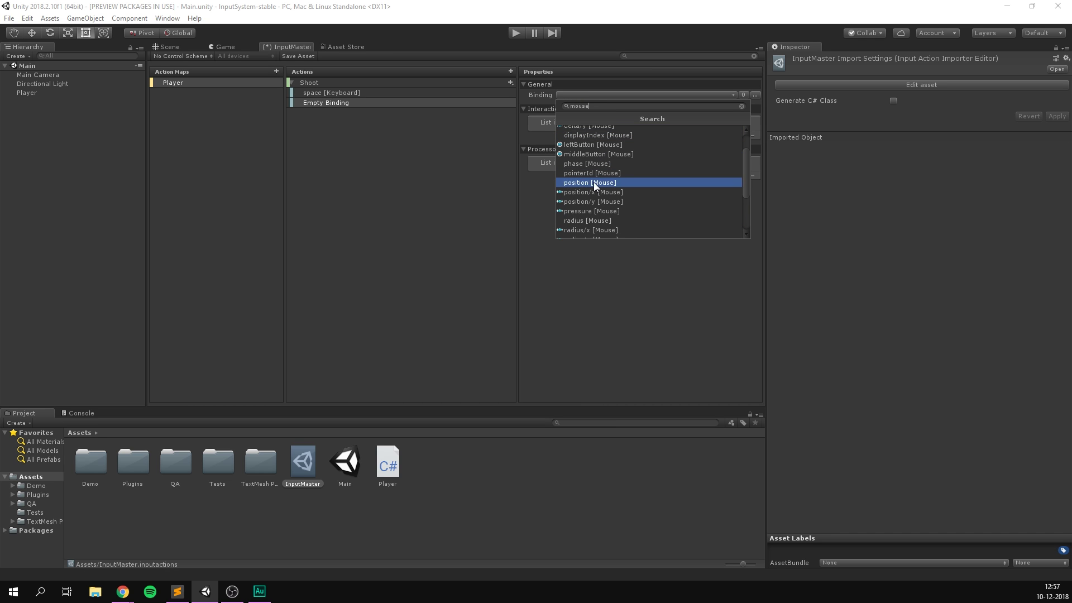
scroll(584, 223, "down", 3)
scroll(597, 190, "up", 3)
left_click(630, 178)
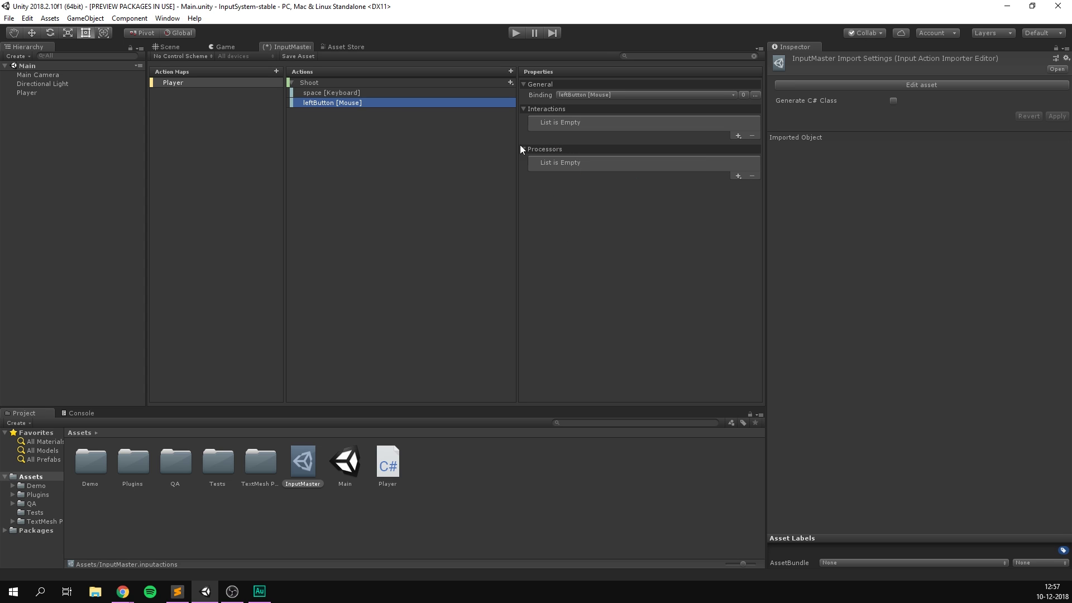
left_click(351, 92)
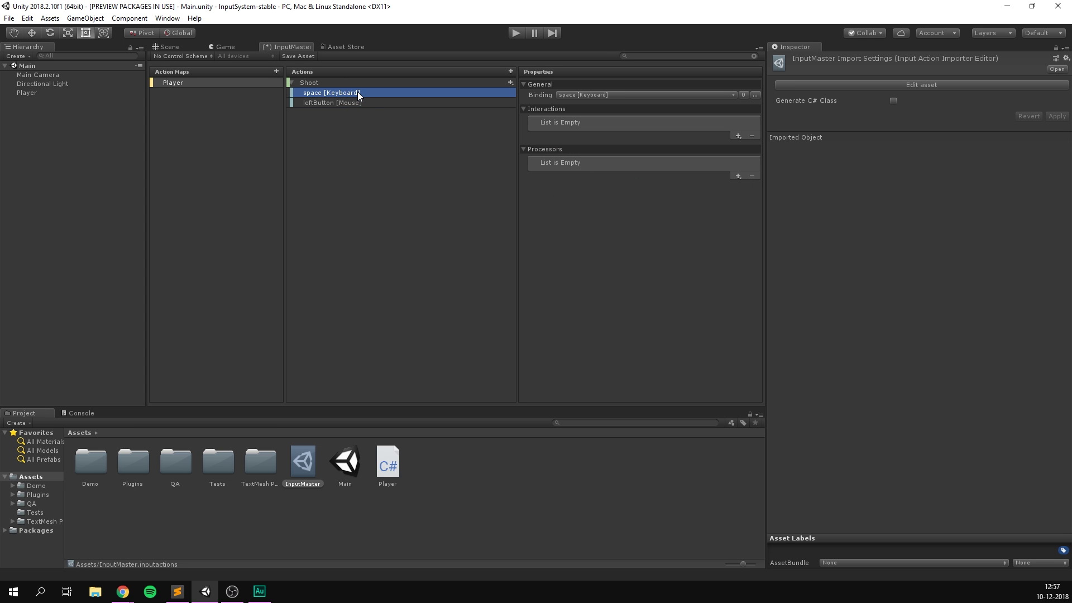
left_click(396, 103)
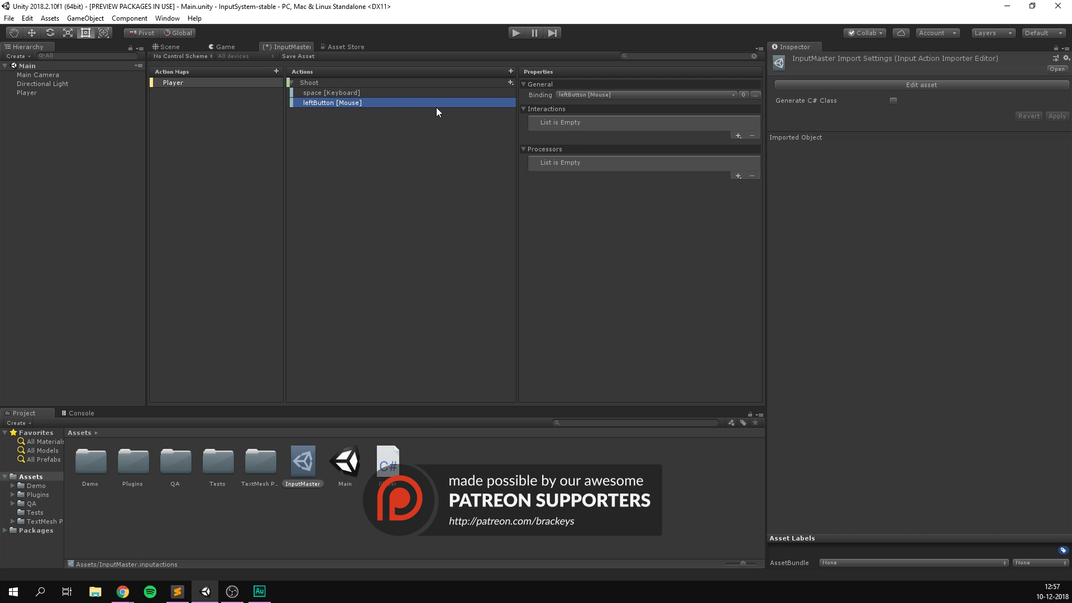
Step: Add a new action named Movement to the Player map
left_click(511, 72)
type("Movement")
key("Return")
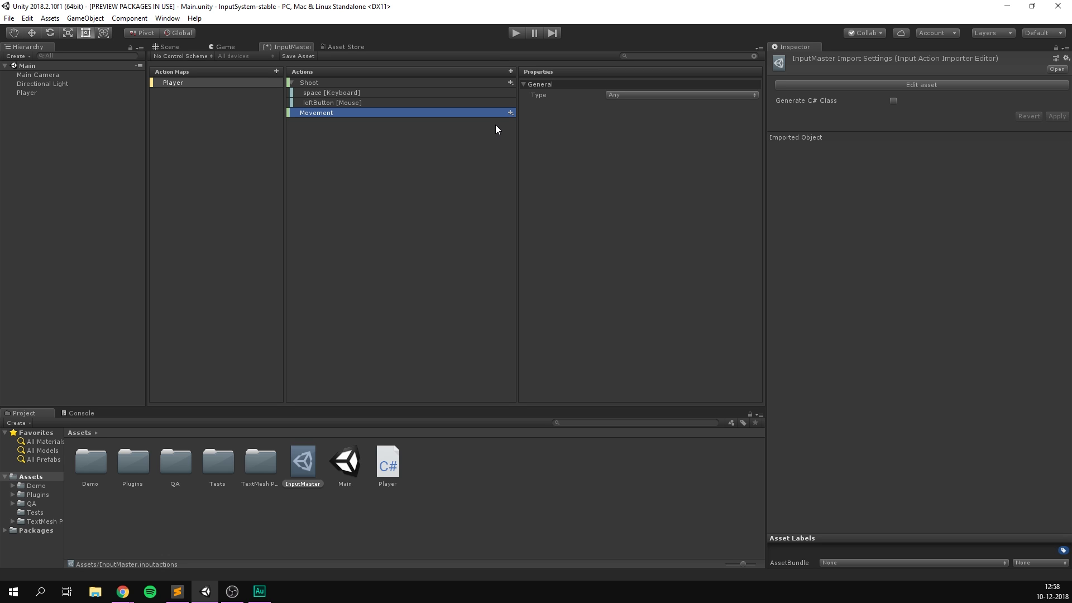
Step: Give Movement a Dpad composite, deleting the Axis composite added first
left_click(509, 113)
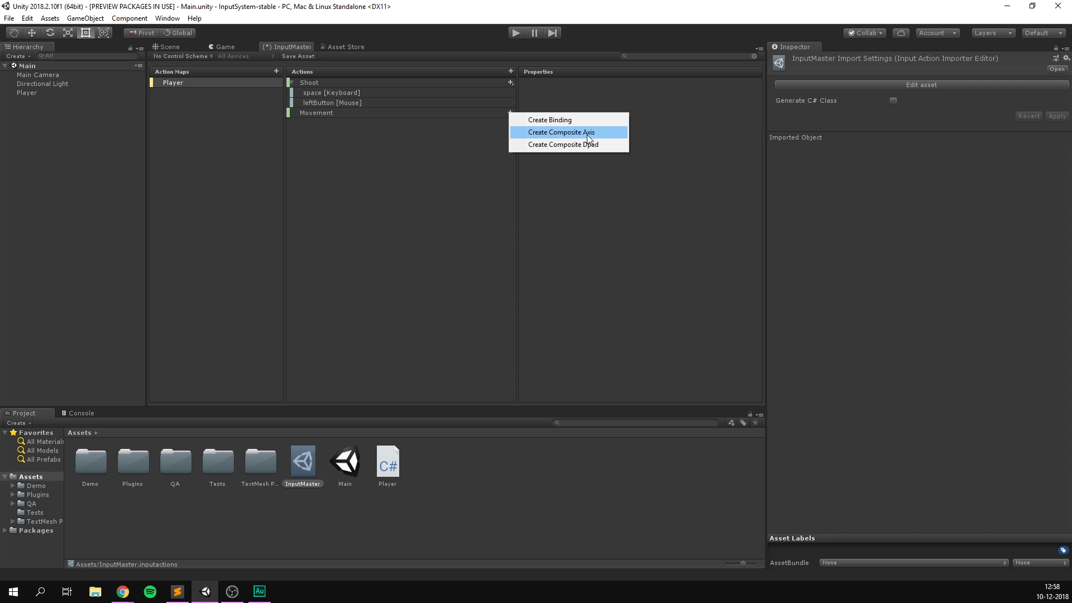
left_click(588, 133)
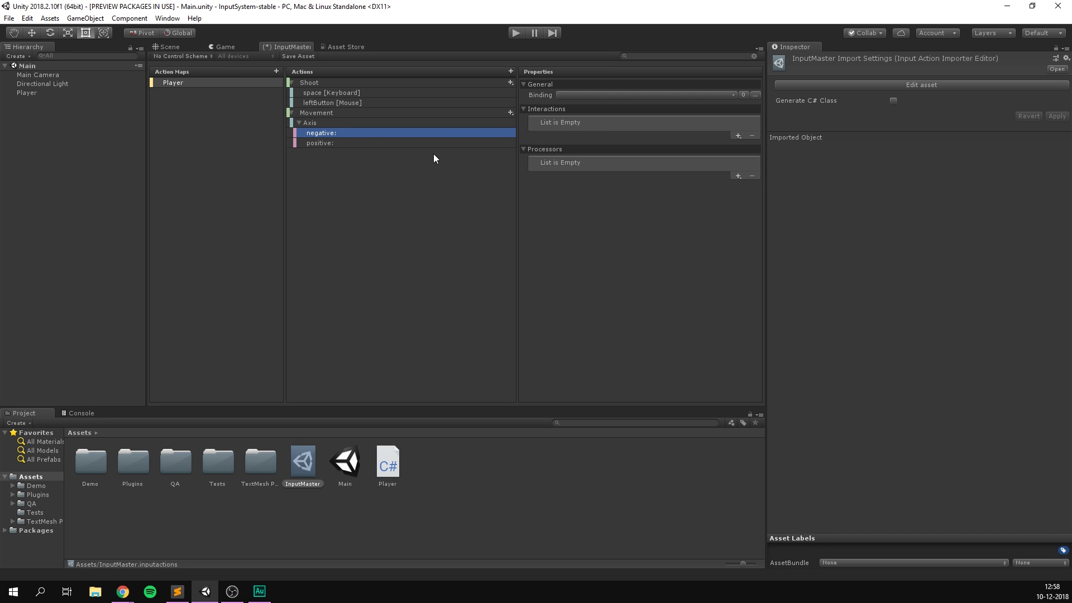
left_click(332, 123)
key("Delete")
left_click(509, 113)
left_click(604, 145)
Step: Start a new control scheme named 'Keyboard and mouse'
left_click(202, 57)
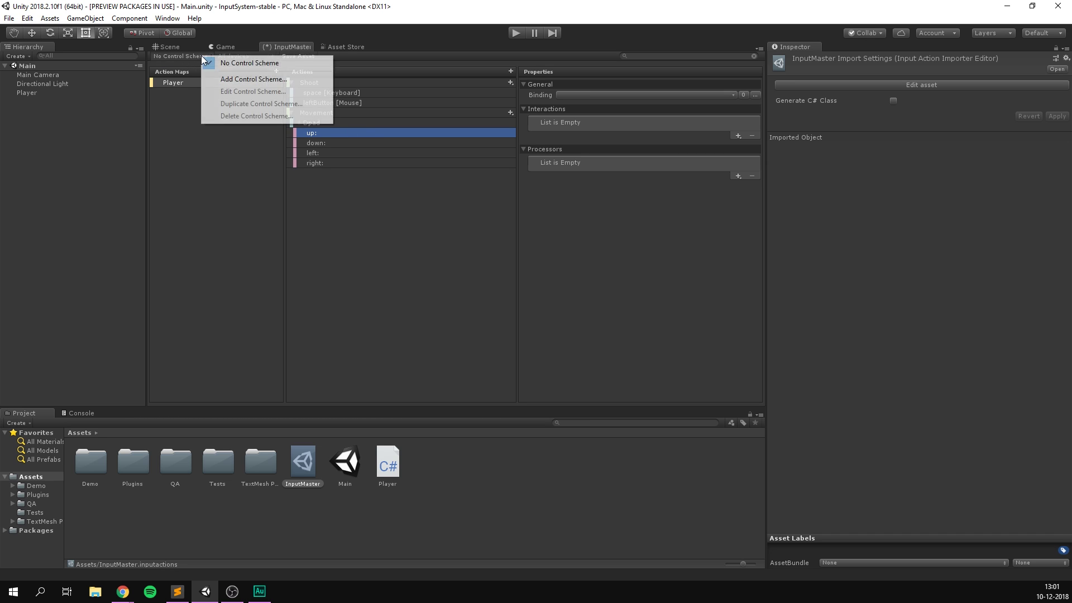
left_click(273, 81)
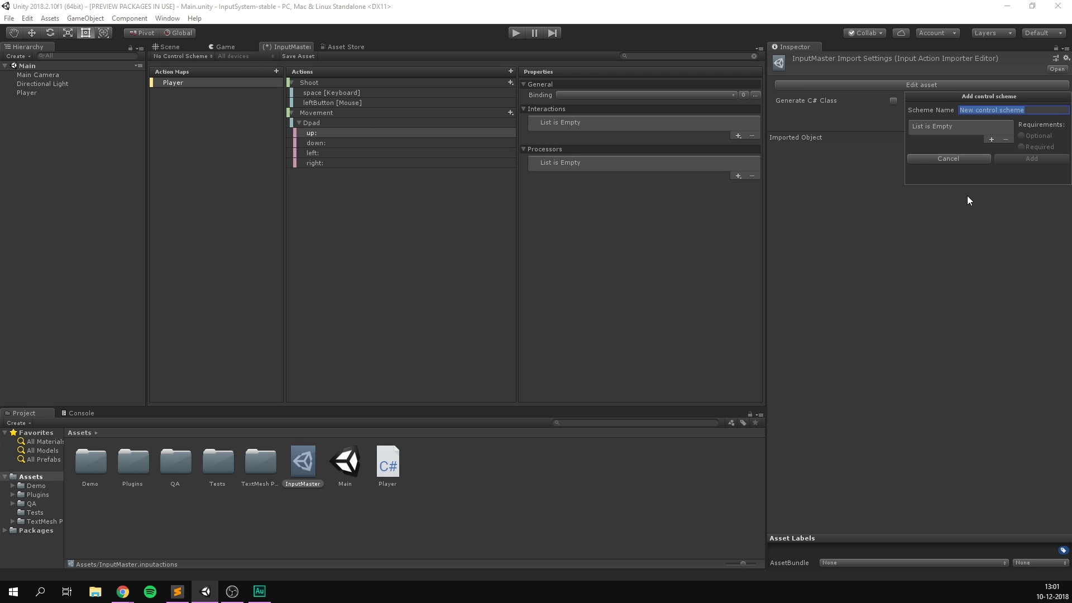
type("Keyboard and mouse")
left_click(990, 140)
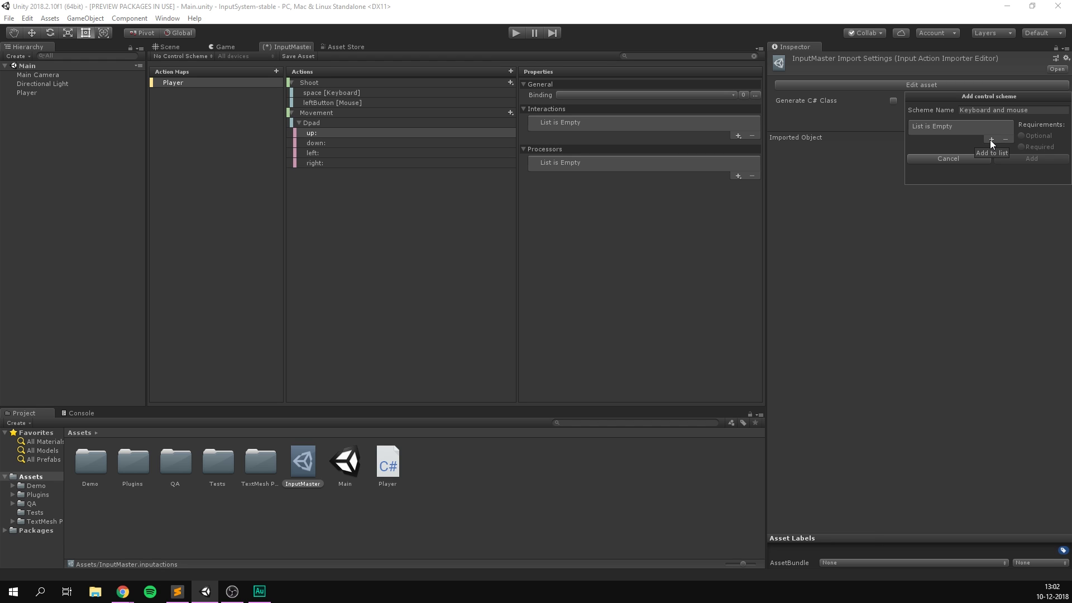
Step: Require the Keyboard and Mouse devices and save the scheme
left_click(989, 140)
left_click(997, 142)
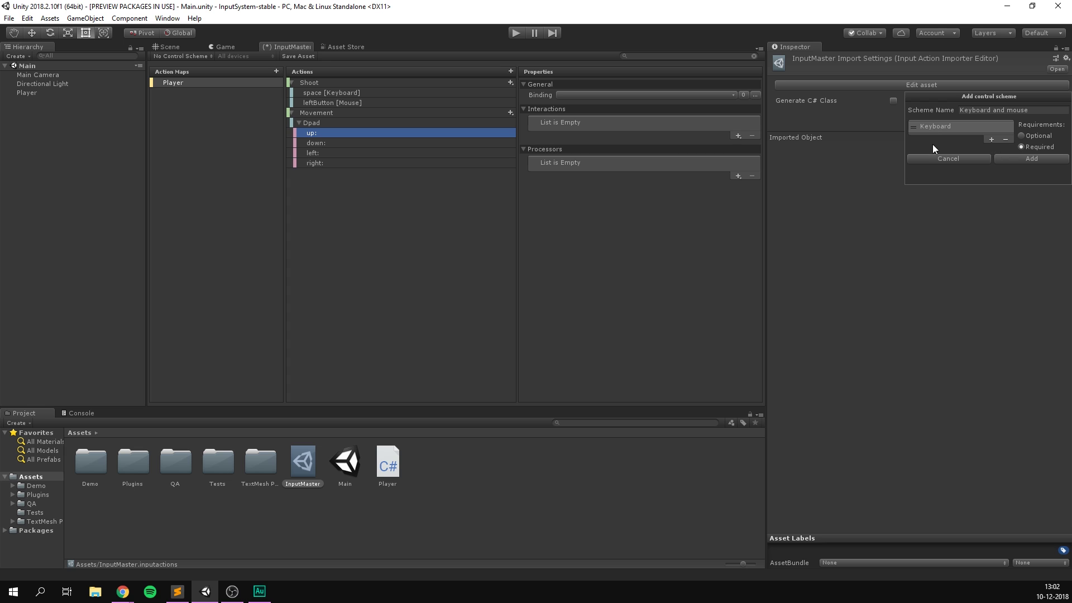
left_click(990, 139)
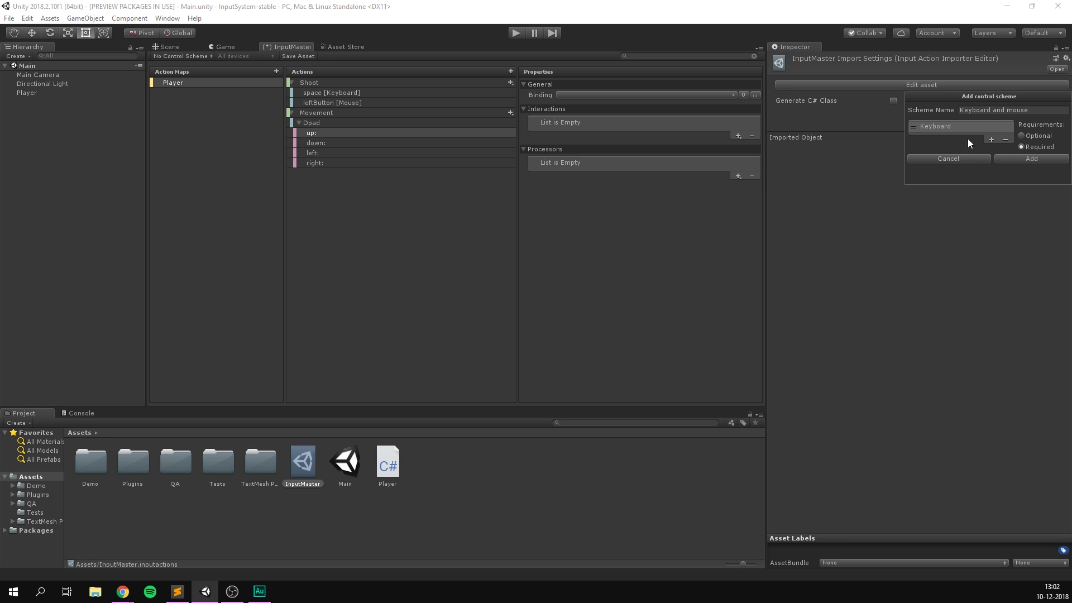
left_click(967, 142)
left_click(948, 128)
left_click(915, 138)
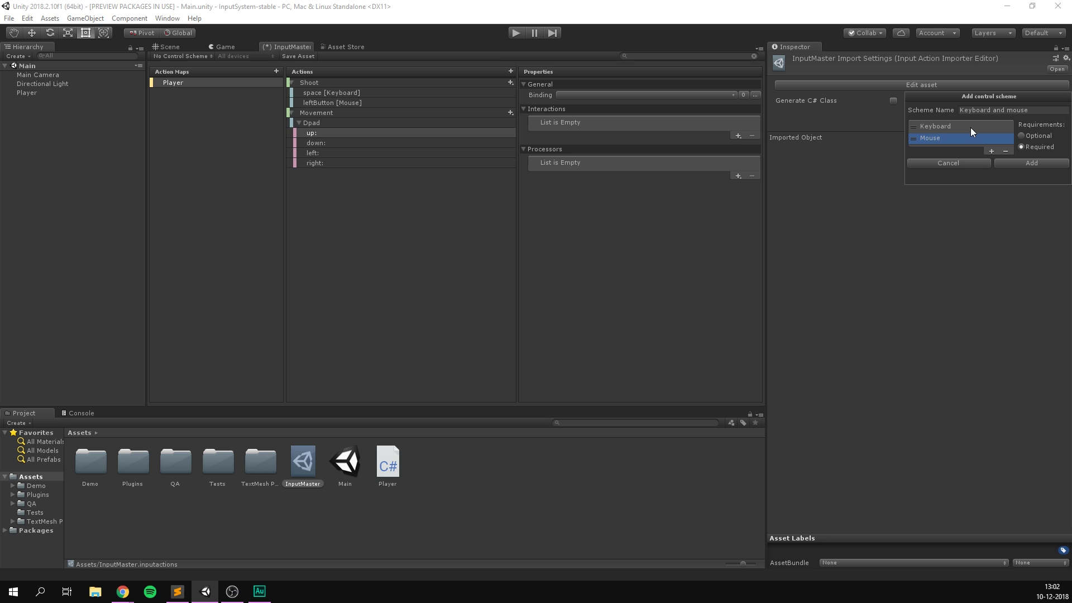
left_click(1020, 162)
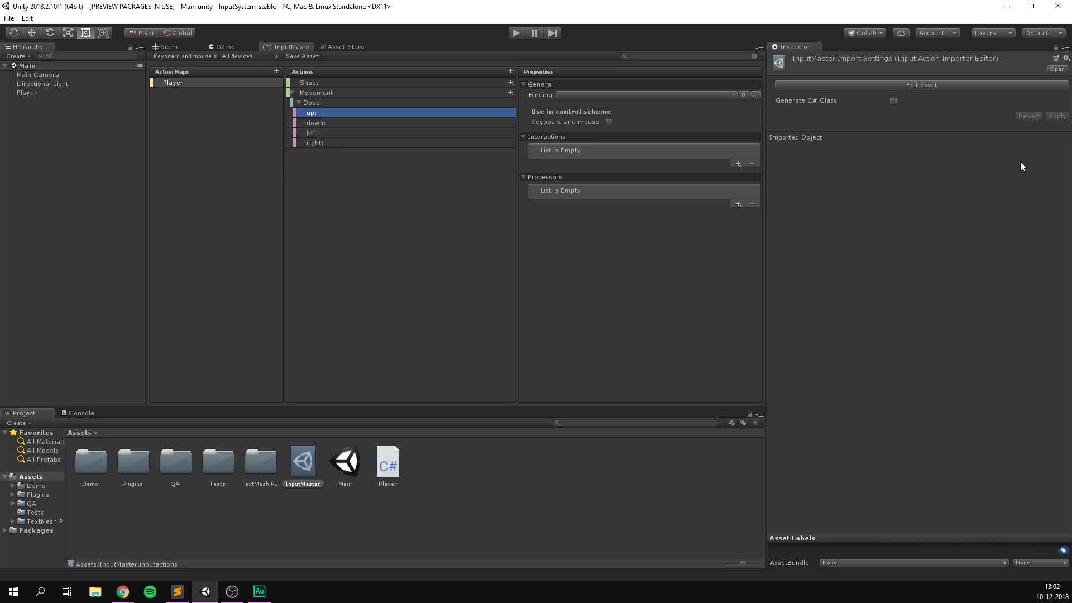
Step: Create a new 'Gamepad' control scheme in the InputMaster scheme dropdown
left_click(196, 56)
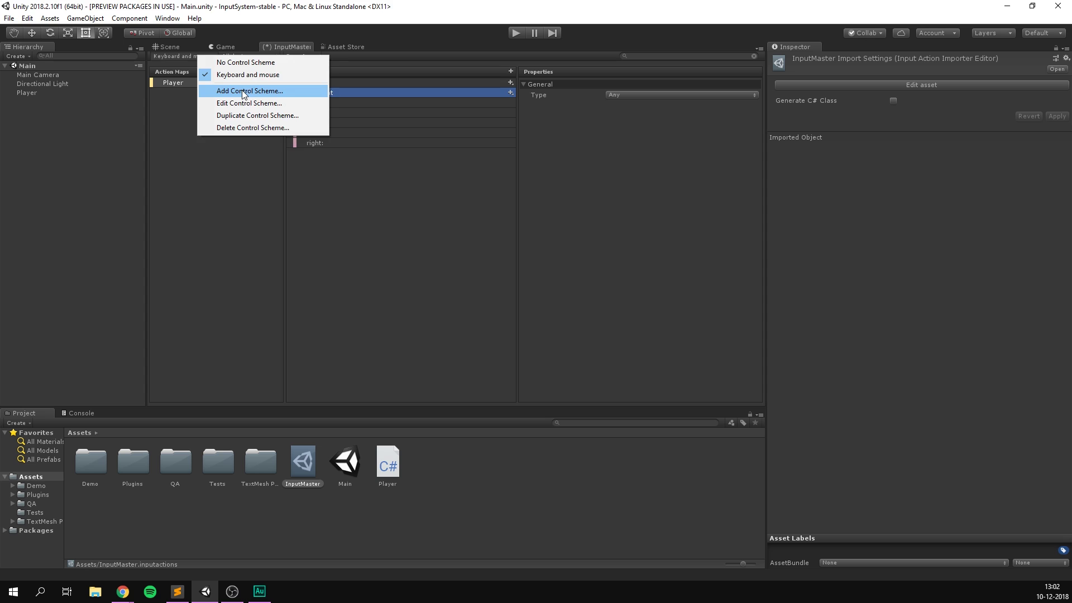
left_click(277, 91)
type("Gamepad")
left_click(990, 139)
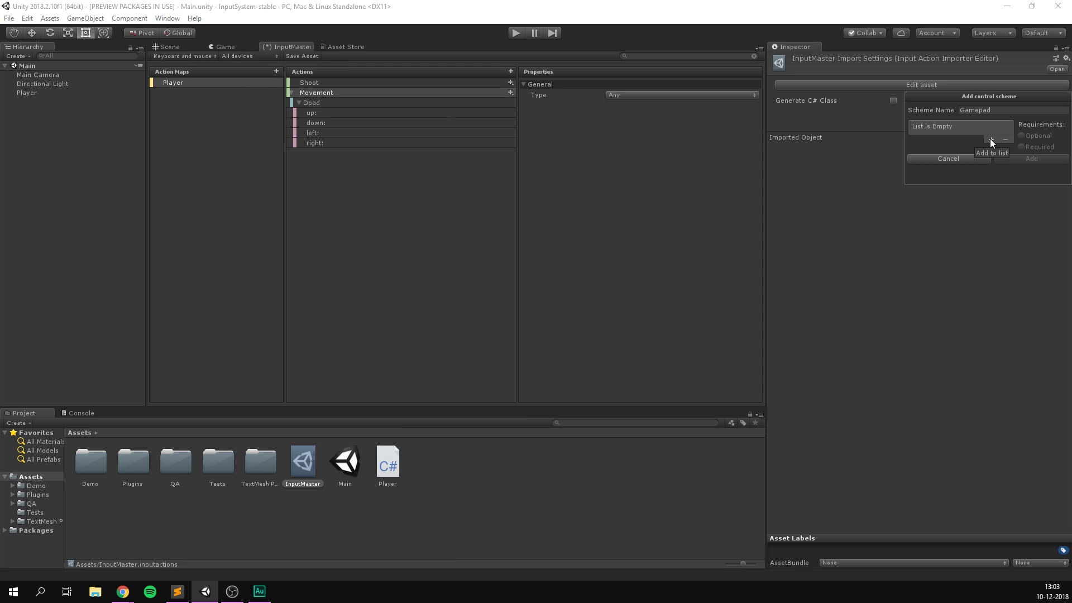
left_click(949, 149)
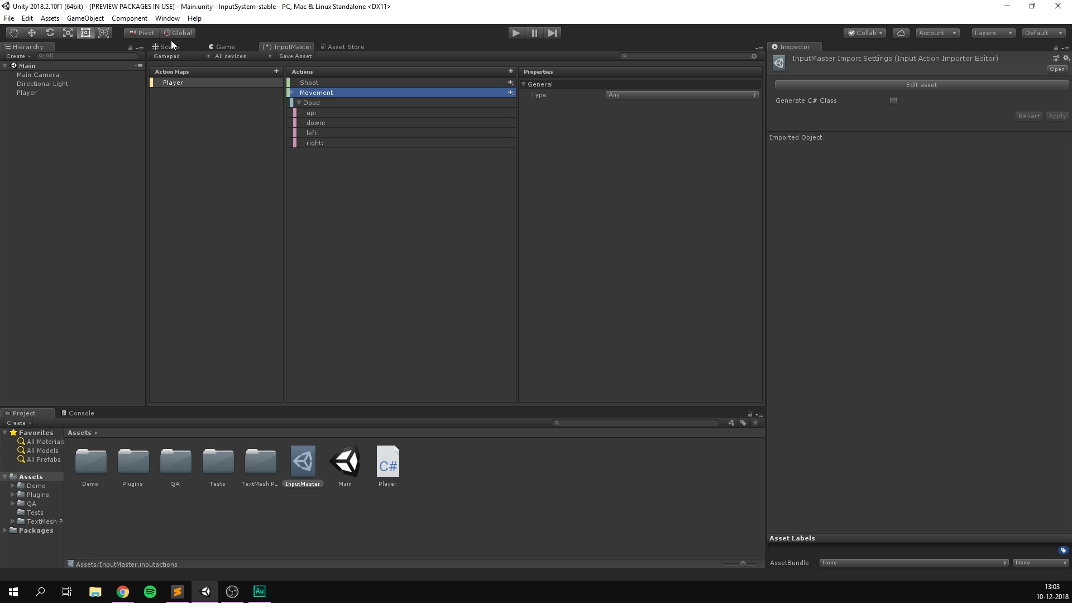
left_click(190, 56)
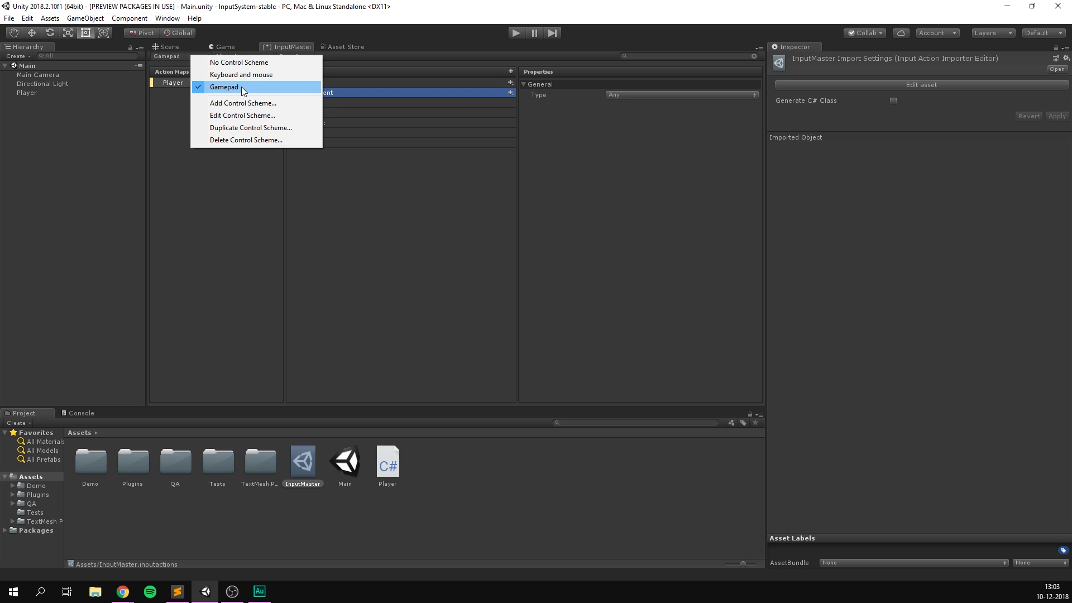
Step: Tick Keyboard and mouse for the space, leftButton and Dpad bindings
left_click(255, 63)
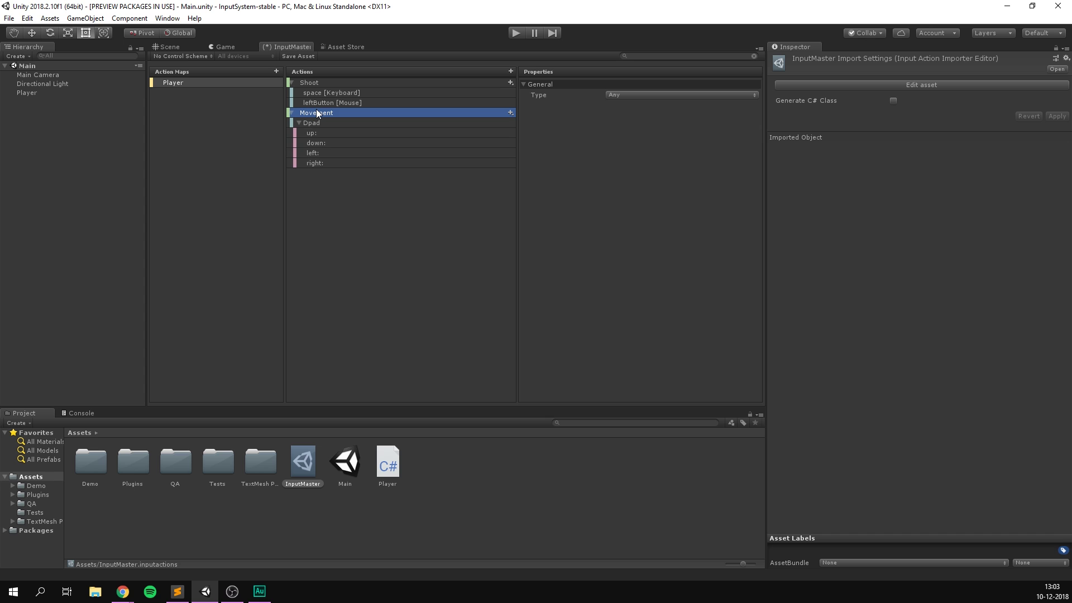
left_click(331, 92)
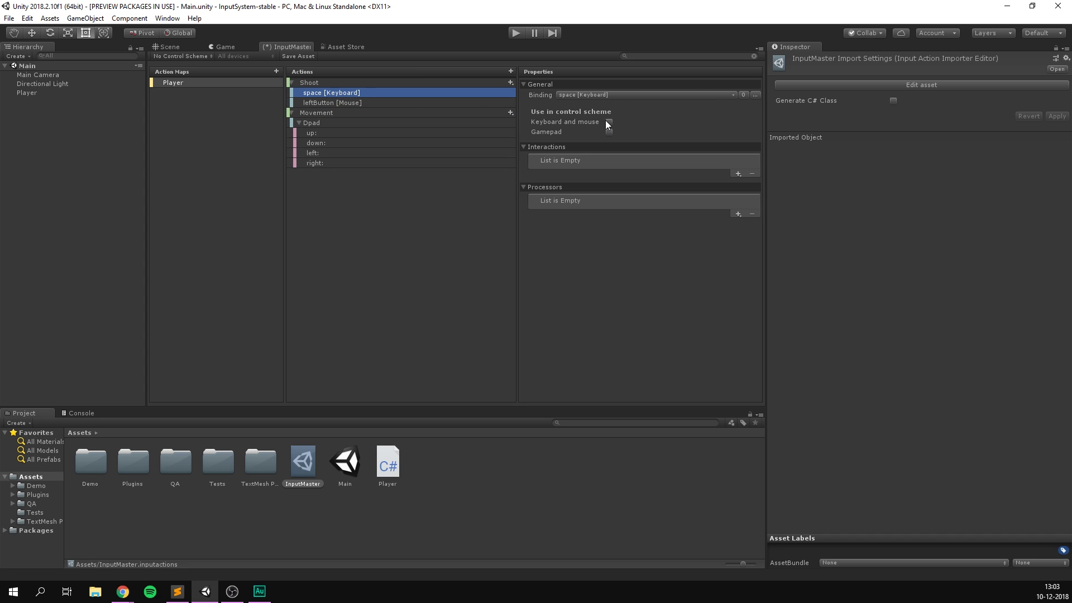
left_click(608, 122)
left_click(346, 105)
left_click(608, 122)
left_click(331, 132)
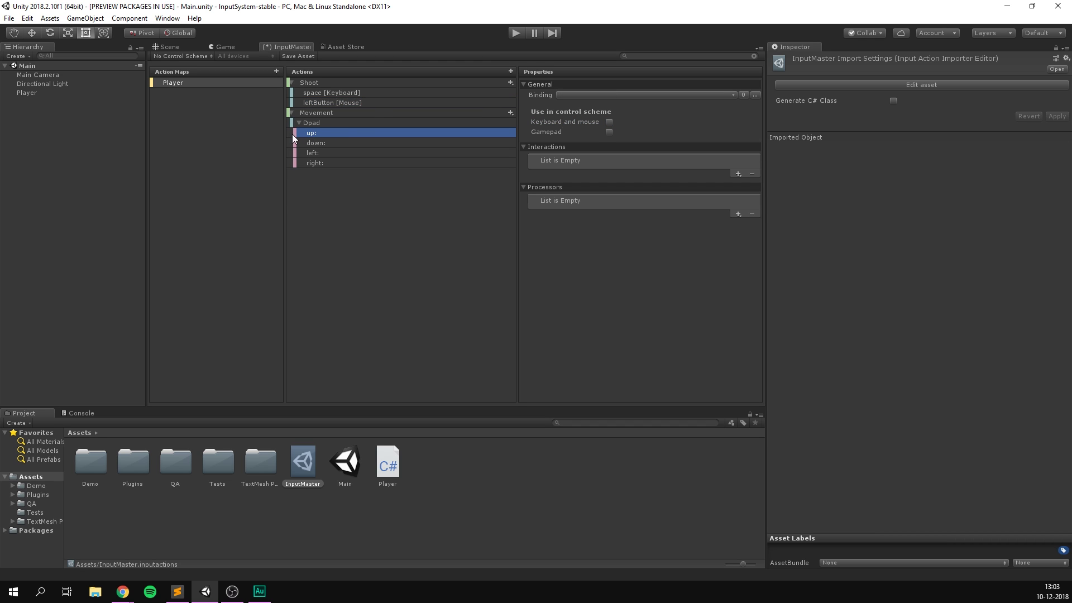
left_click(608, 122)
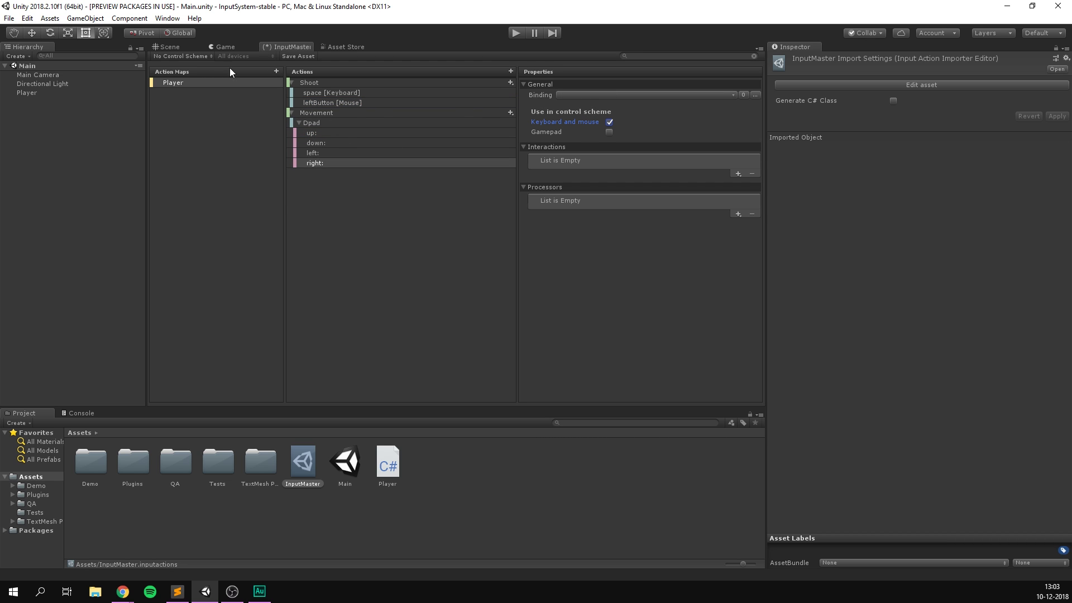
Step: Filter the bindings list to the Keyboard and mouse scheme
left_click(196, 54)
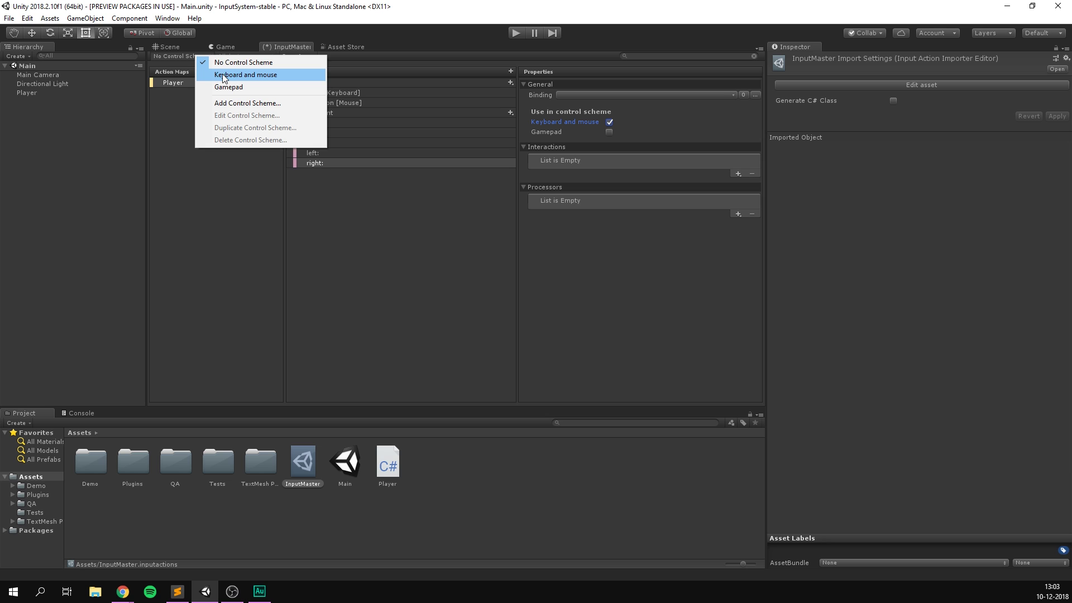
left_click(222, 74)
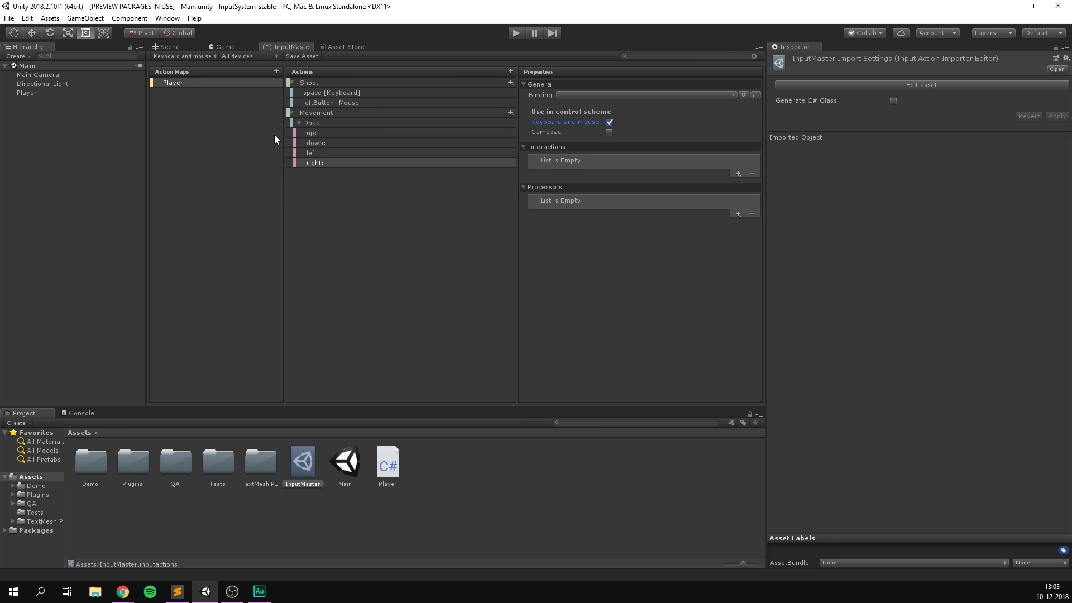
left_click(335, 133)
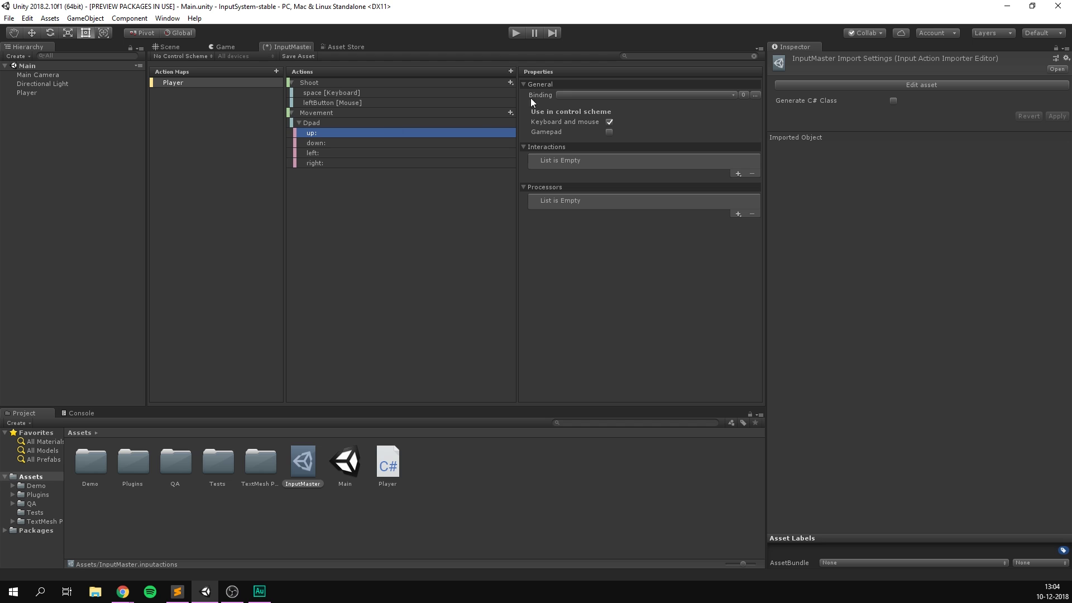
Step: Bind the Dpad composite parts to upArrow, downArrow, leftArrow and rightArrow
left_click(570, 95)
key("Up")
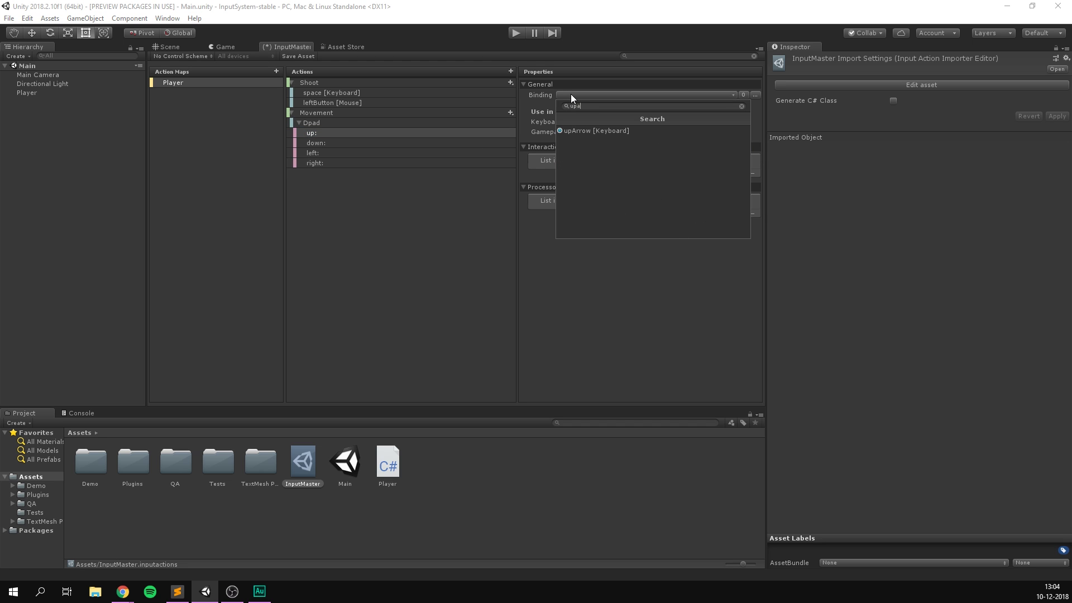
key("Return")
type("down")
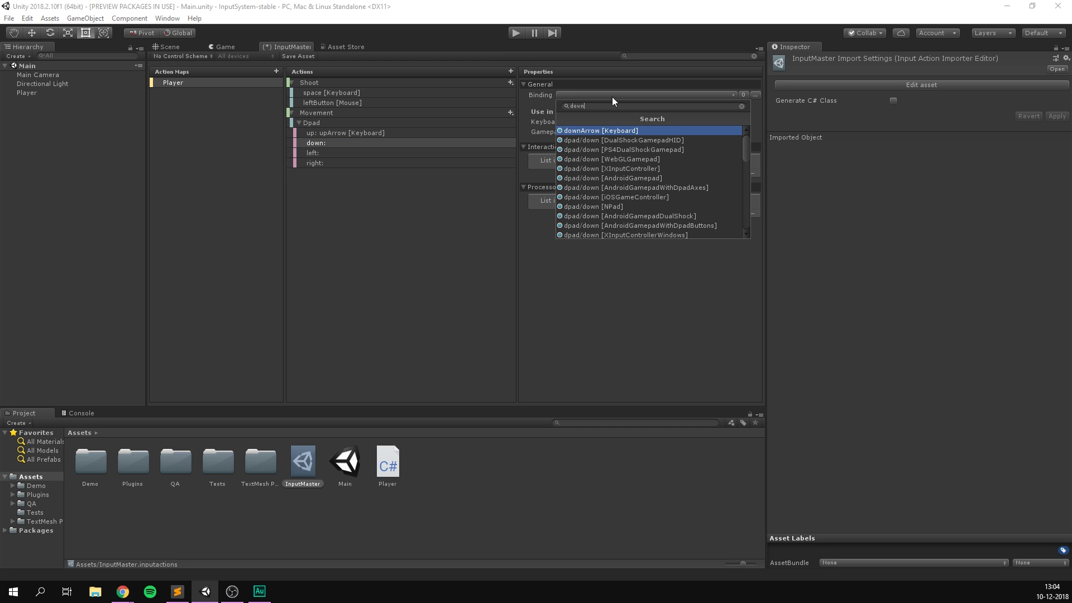
key("Return")
left_click(611, 94)
type("le")
key("Down")
key("Return")
left_click(605, 96)
type("ri")
key("Down")
key("Return")
left_click(300, 122)
Step: Rename the arrow Dpad composite to arrowKeys
double_click(316, 123)
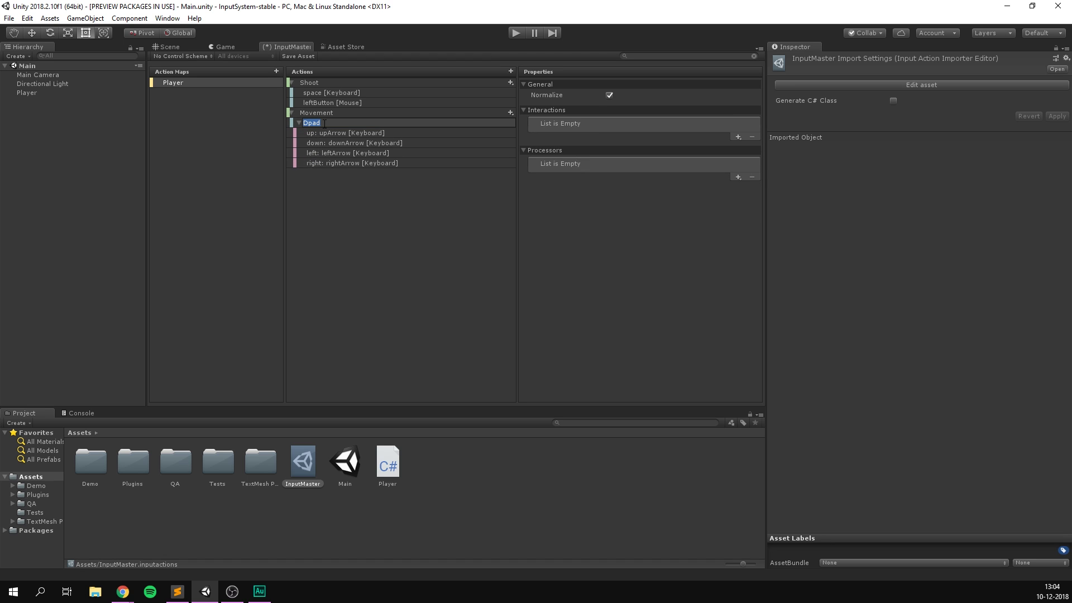
type("arrowkeys")
key("Return")
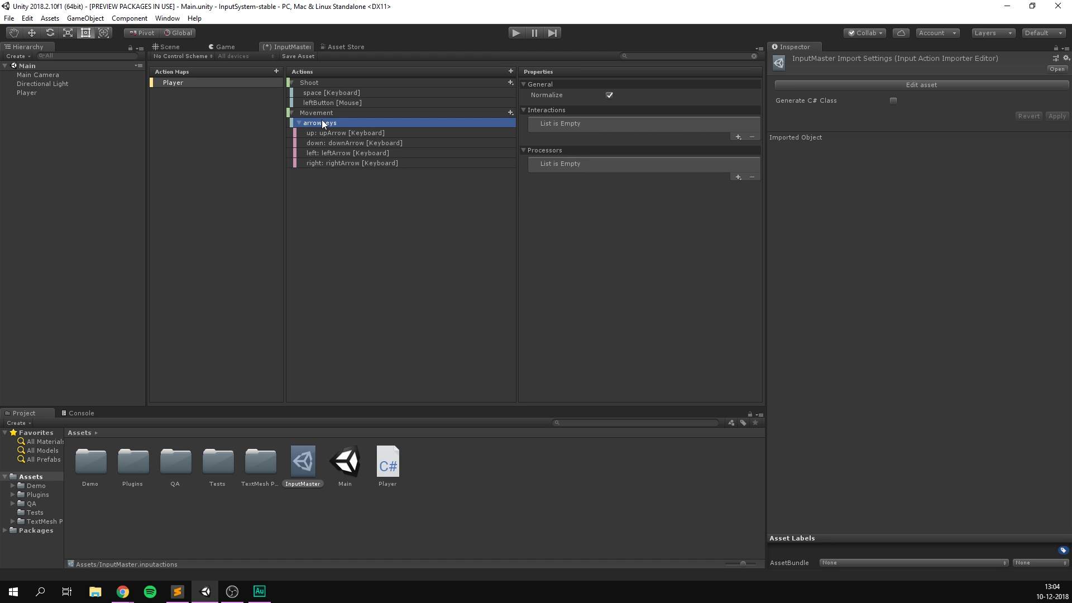
left_click(299, 122)
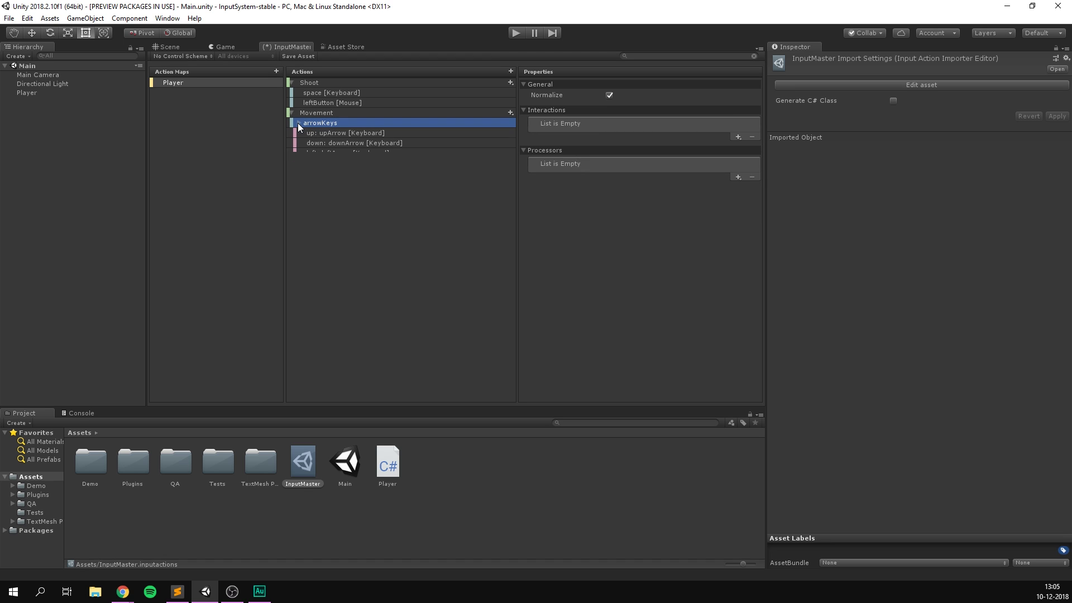
Step: Add a new Dpad composite named wasdKeys to Movement
left_click(510, 113)
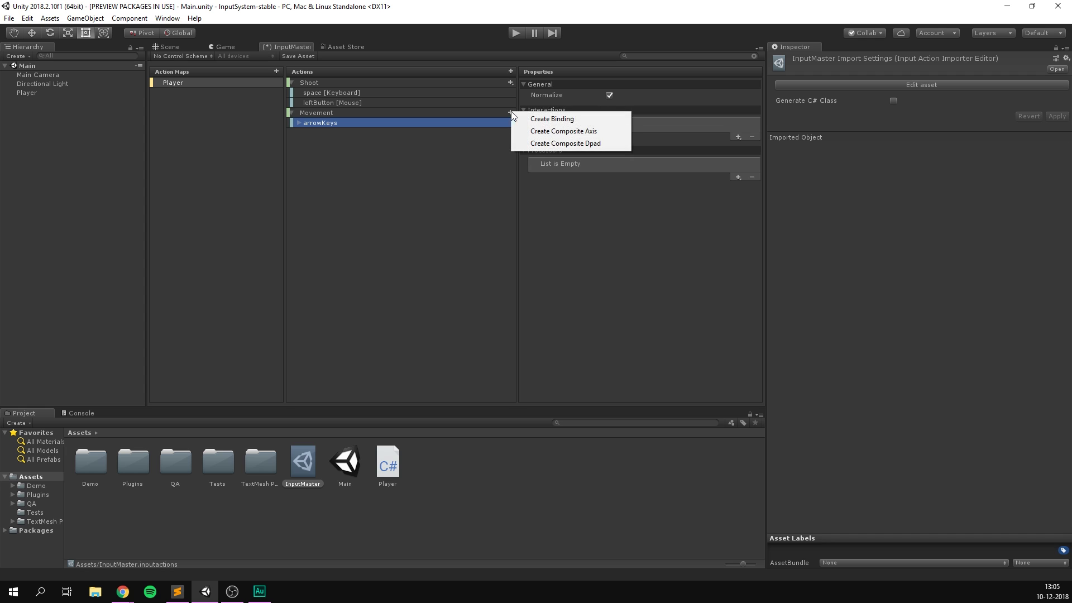
left_click(541, 144)
type("wasdKeys")
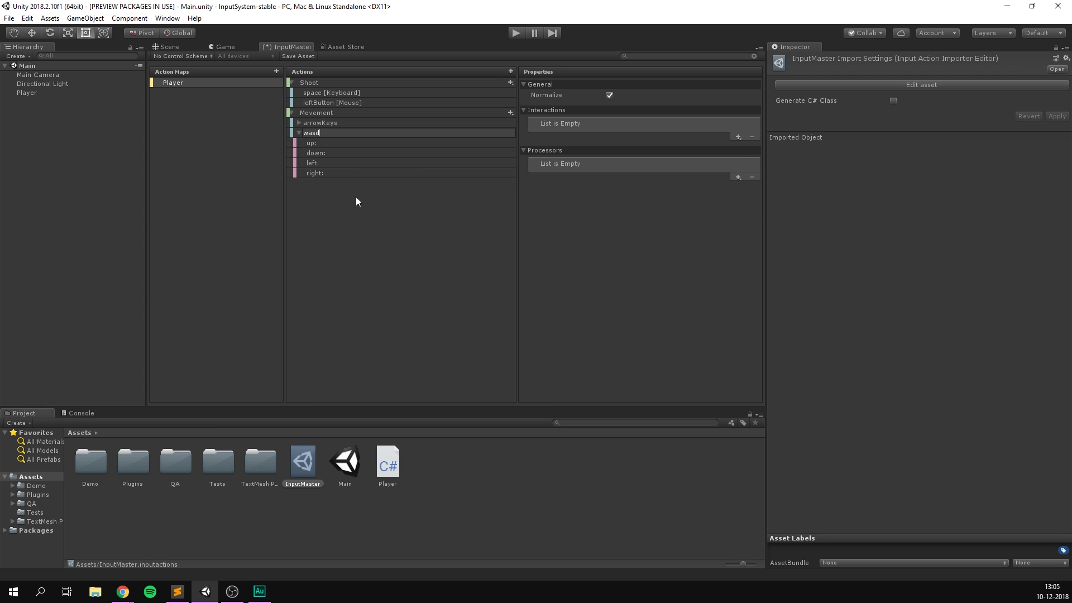
key("Return")
Step: Bind wasdKeys up, down, left and right to the W, S, A and D keys
left_click(330, 142)
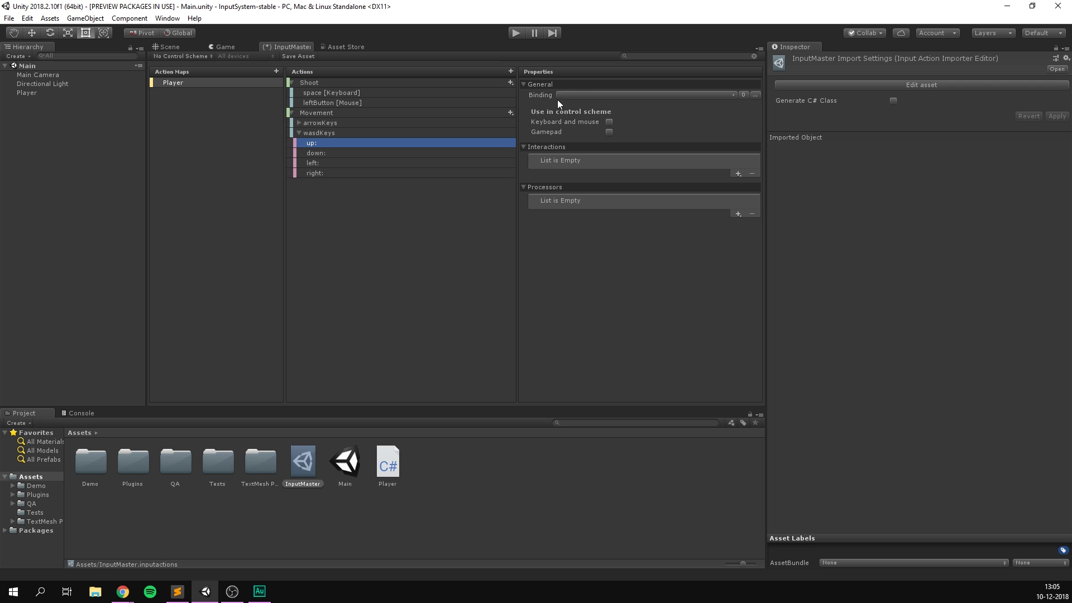
left_click(581, 95)
type("w")
key("Return")
key("Down")
left_click(586, 98)
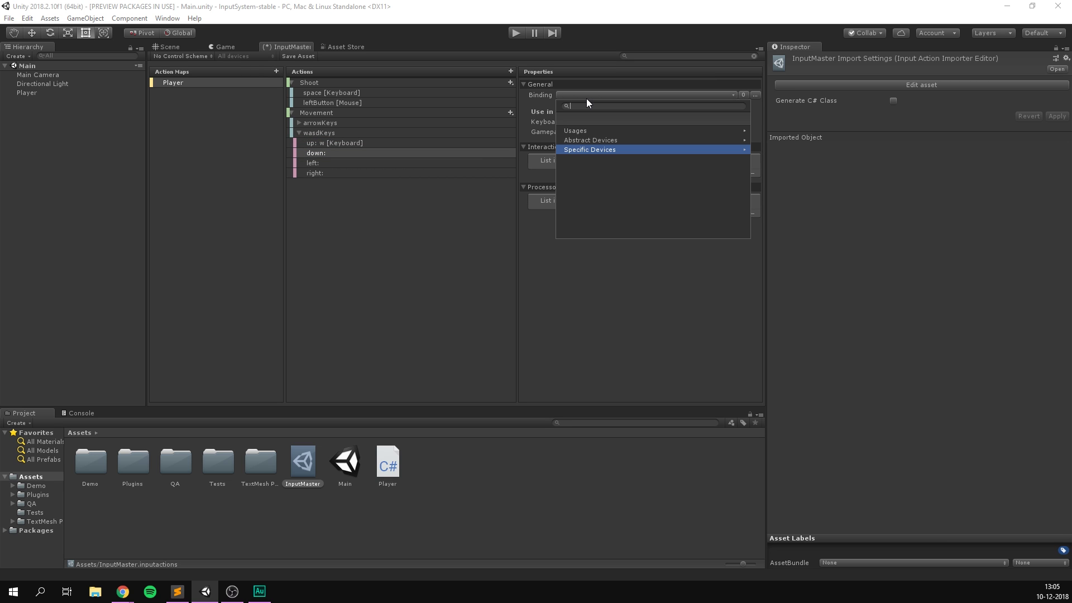
type("s")
key("Return")
key("Down")
left_click(586, 98)
type("a")
key("Return")
key("Down")
left_click(569, 99)
type("d")
key("Return")
key("Up")
Step: Include the wasdKeys left and right parts in the Keyboard and mouse scheme
left_click(404, 171)
left_click(469, 163)
left_click(608, 122)
left_click(389, 173)
left_click(609, 122)
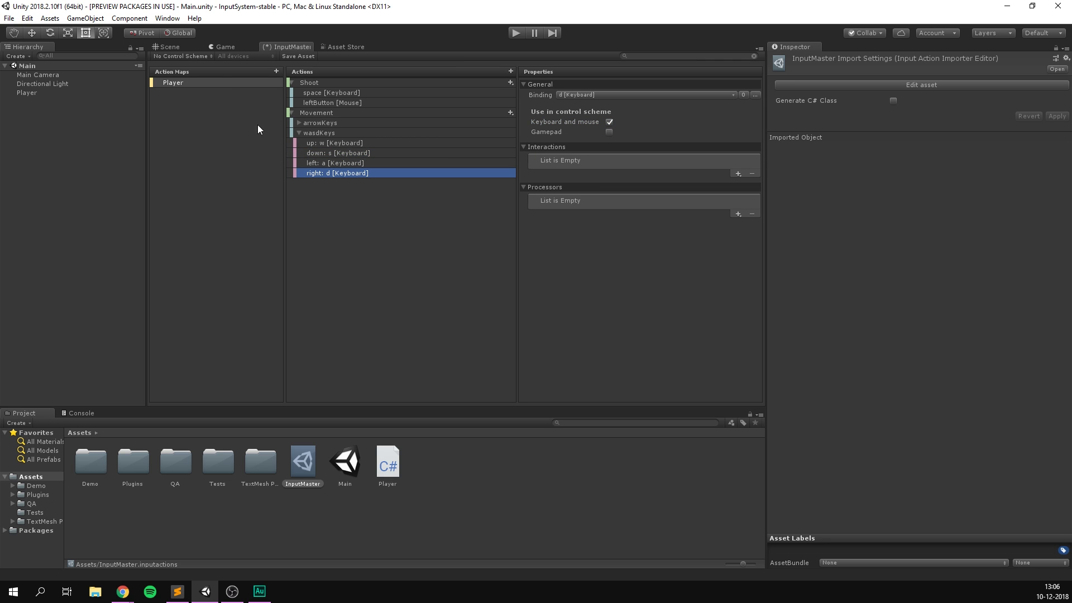
Step: Change the bindings filter from Keyboard and mouse to the Gamepad scheme
left_click(196, 56)
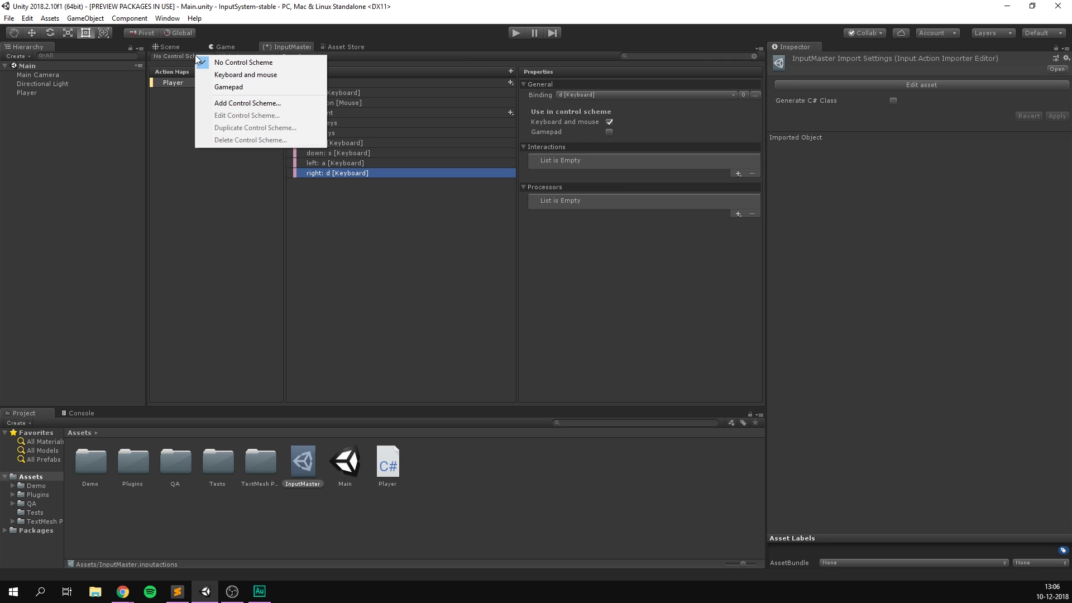
left_click(245, 75)
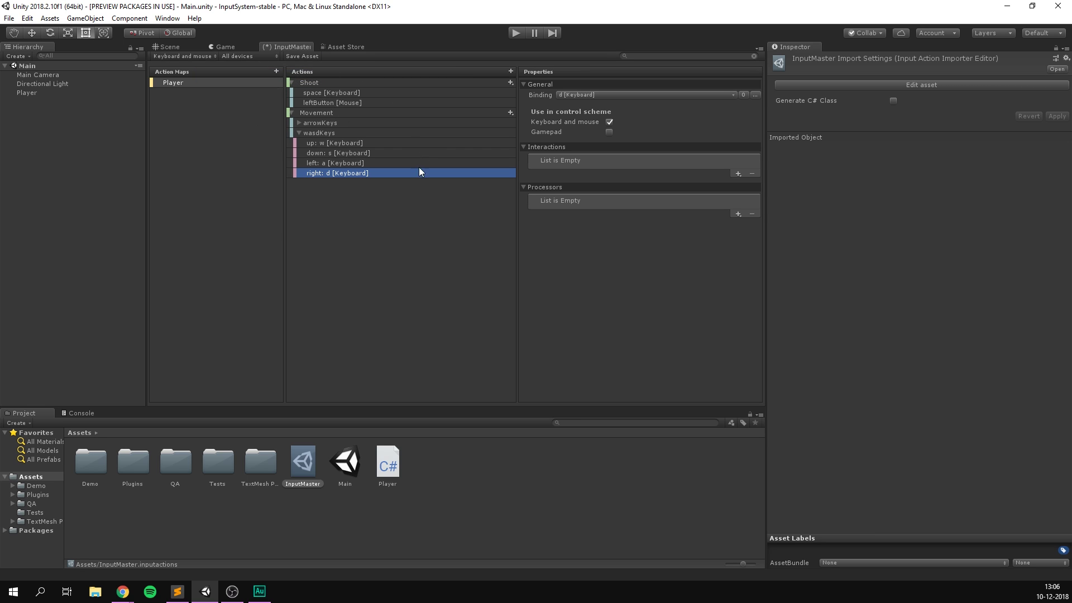
left_click(189, 56)
left_click(224, 86)
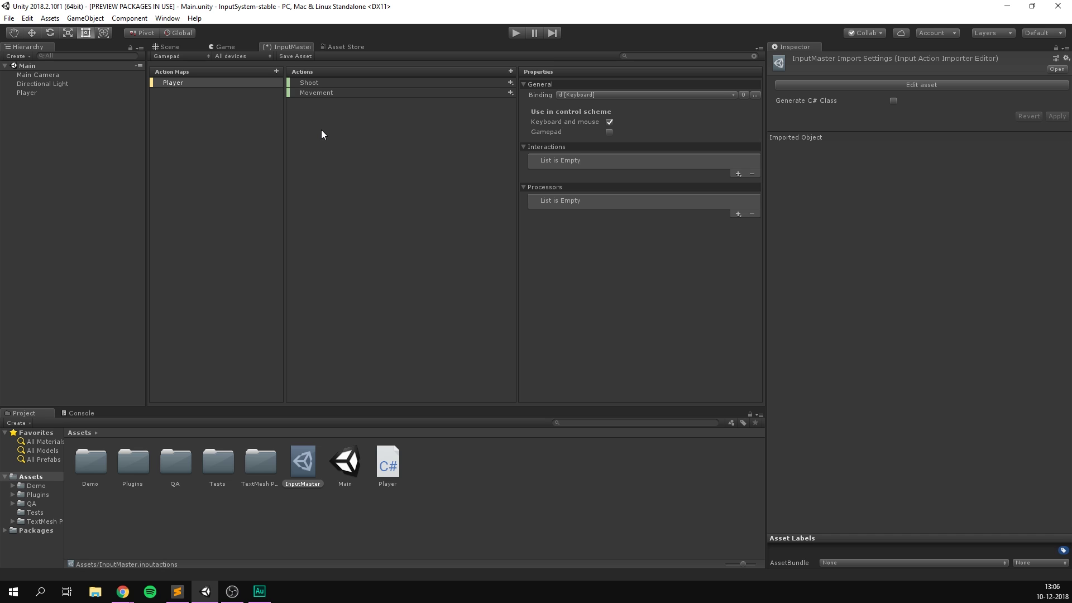
Step: Add a Shoot binding to buttonWest on the gamepad
left_click(480, 83)
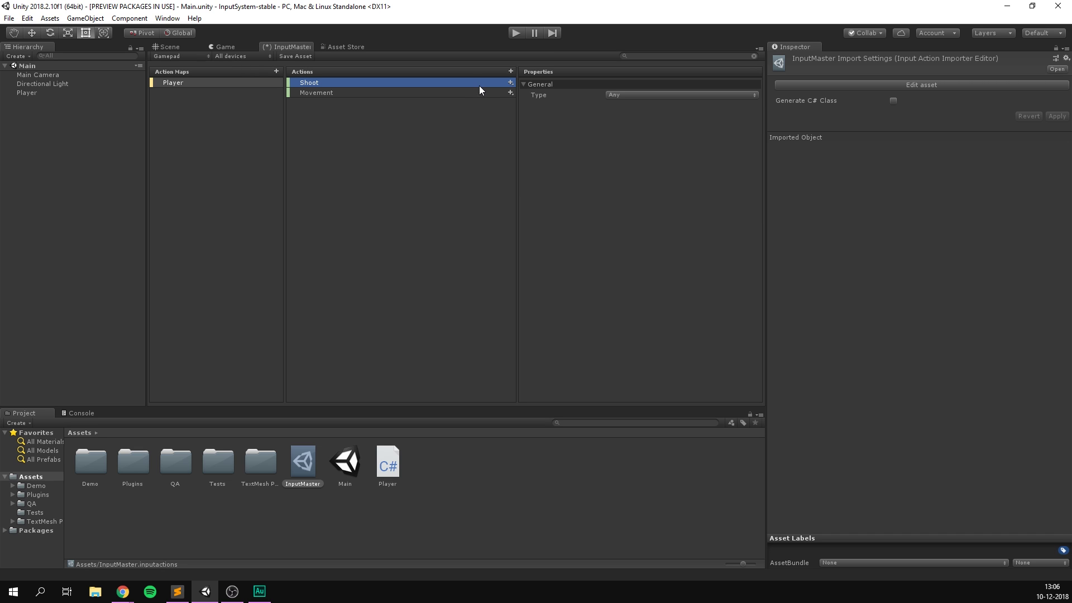
left_click(509, 82)
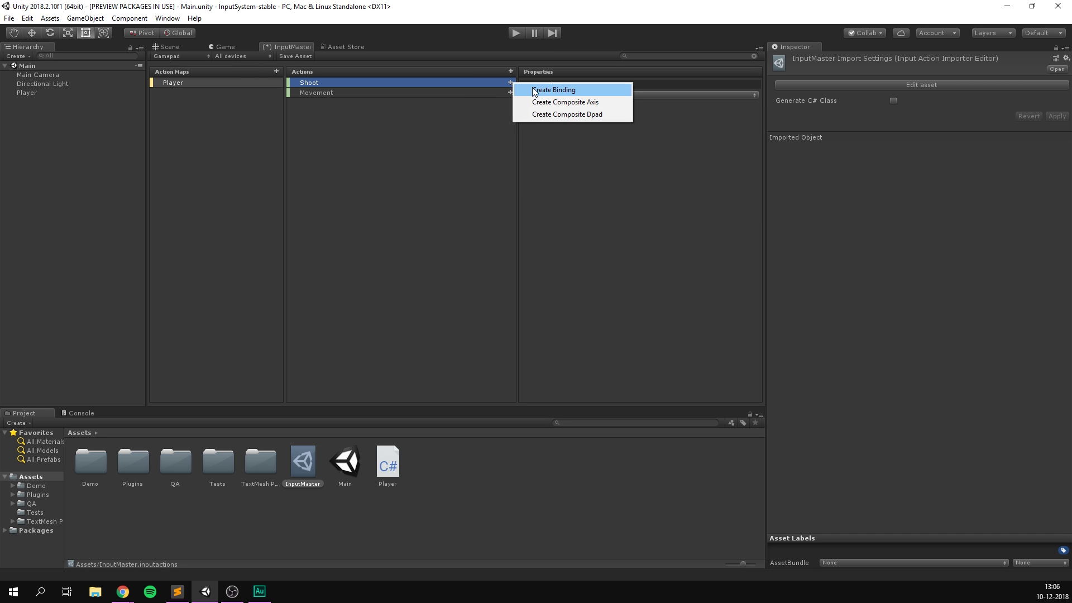
left_click(535, 90)
left_click(582, 95)
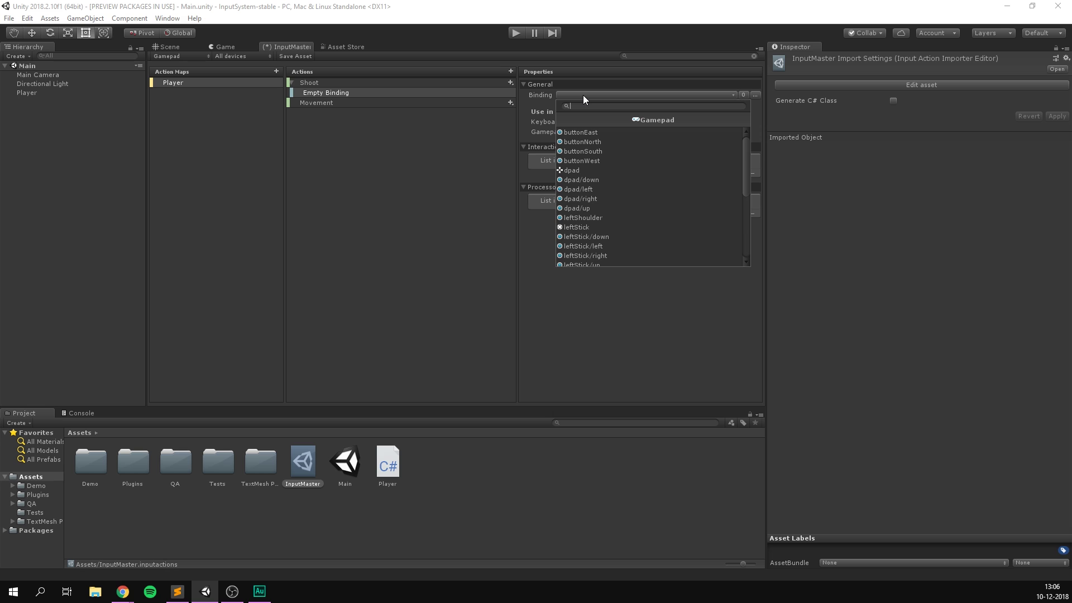
type("button")
key("Down")
key("Down")
key("Down")
key("Return")
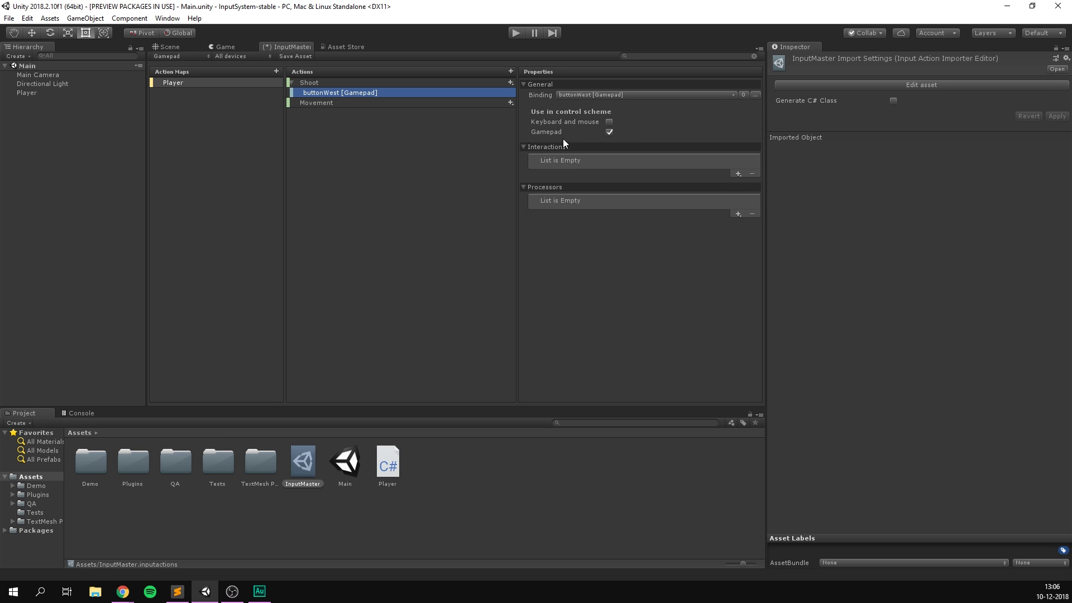
Step: Add a Movement Dpad composite mapped to dpad up, down, left and right
left_click(510, 103)
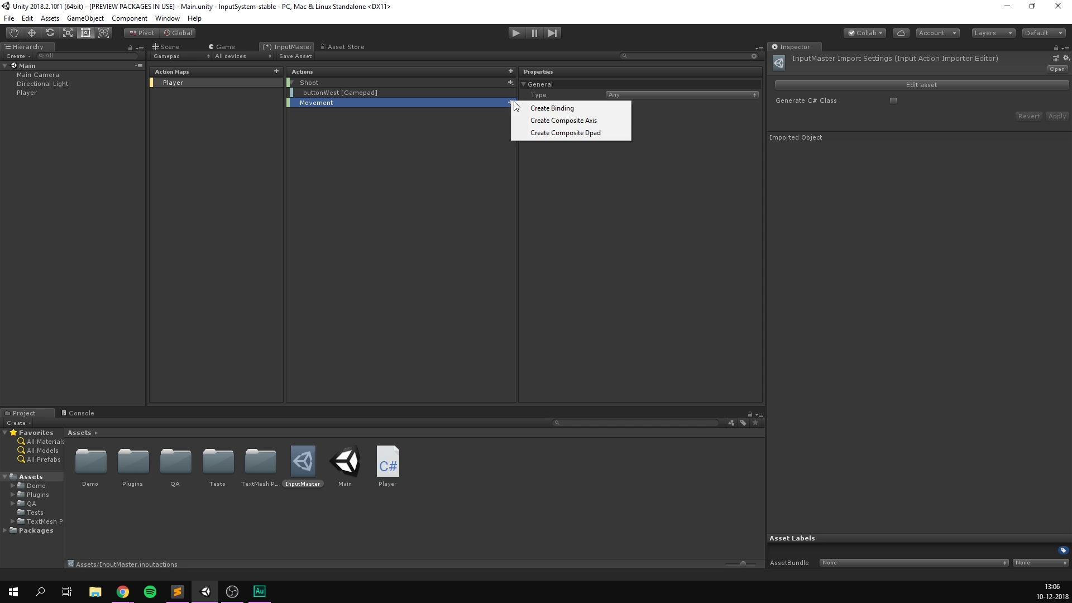
left_click(556, 133)
left_click(572, 95)
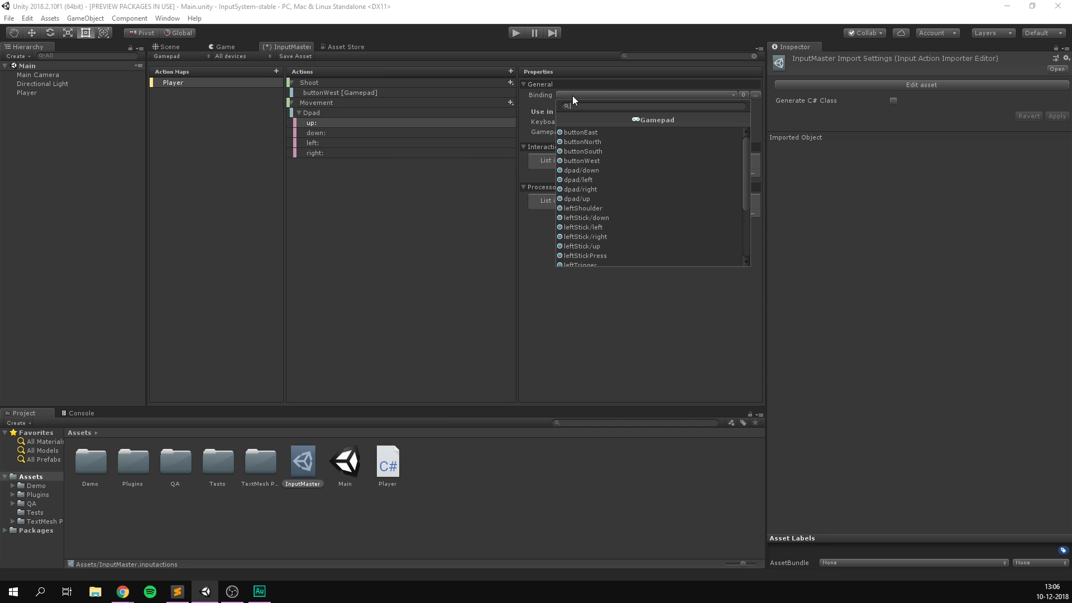
type("dpa")
key("Return")
key("Down")
left_click(604, 96)
key("Return")
left_click(408, 143)
left_click(580, 94)
key("Return")
key("Down")
left_click(595, 93)
key("Return")
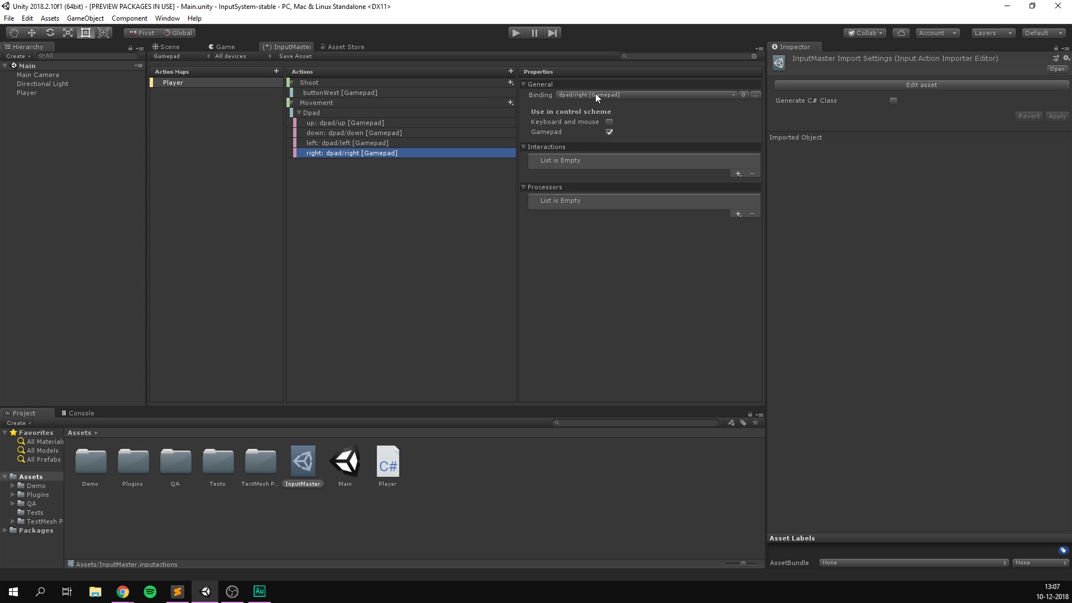
Step: Check the Dpad down binding's processor list without adding any, then filter to Keyboard and mouse
left_click(364, 133)
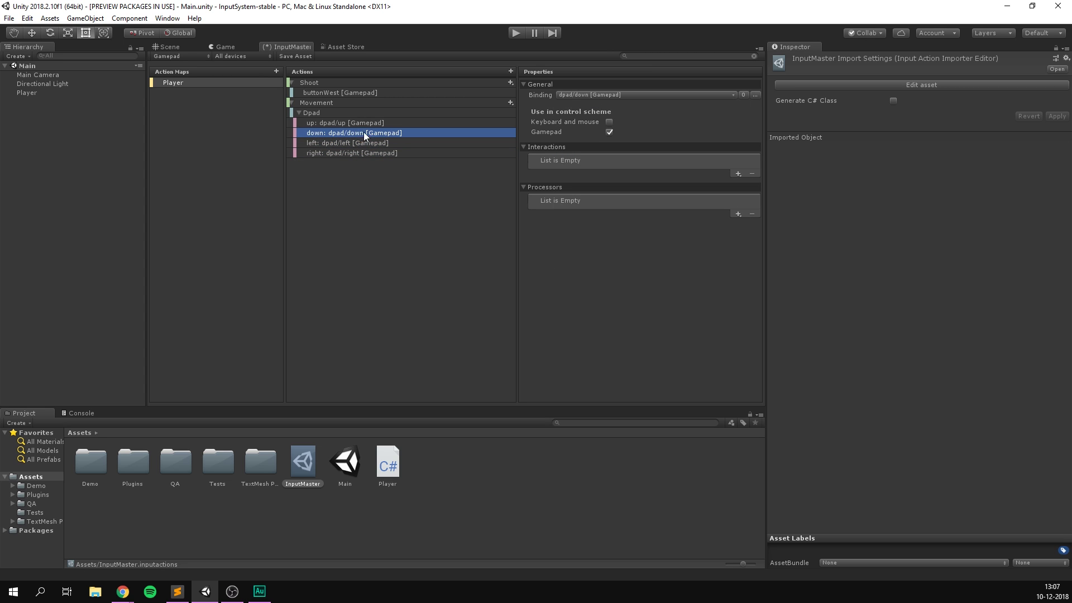
left_click(738, 213)
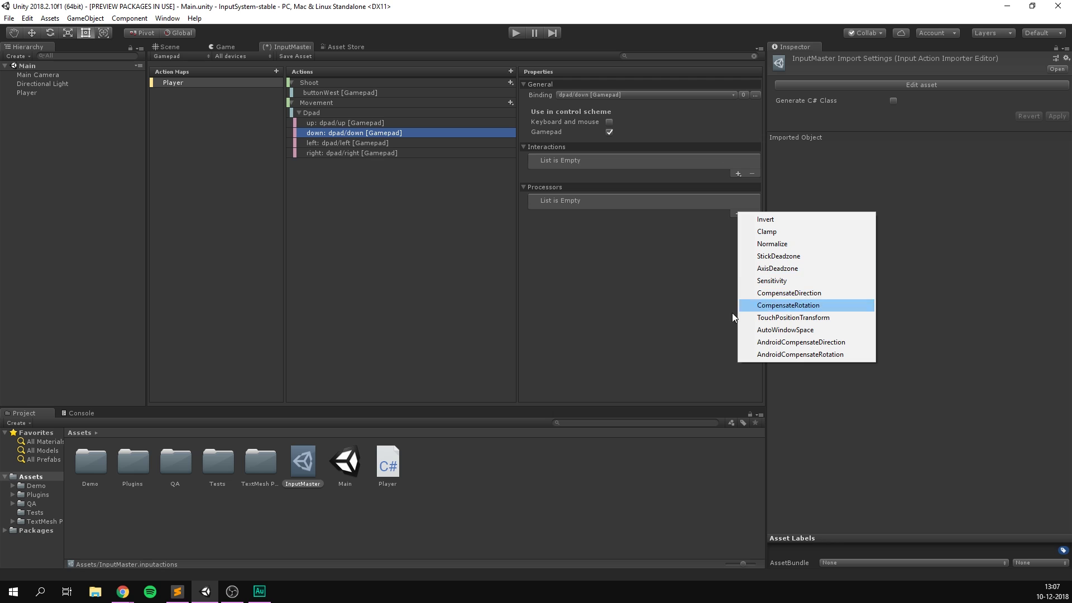
left_click(638, 280)
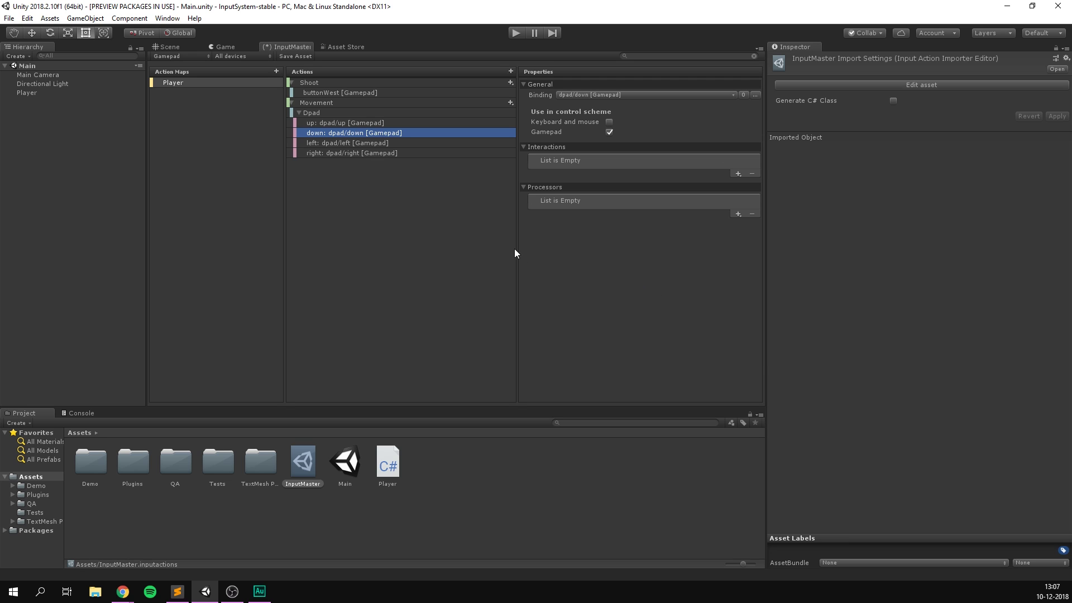
left_click(180, 56)
left_click(228, 77)
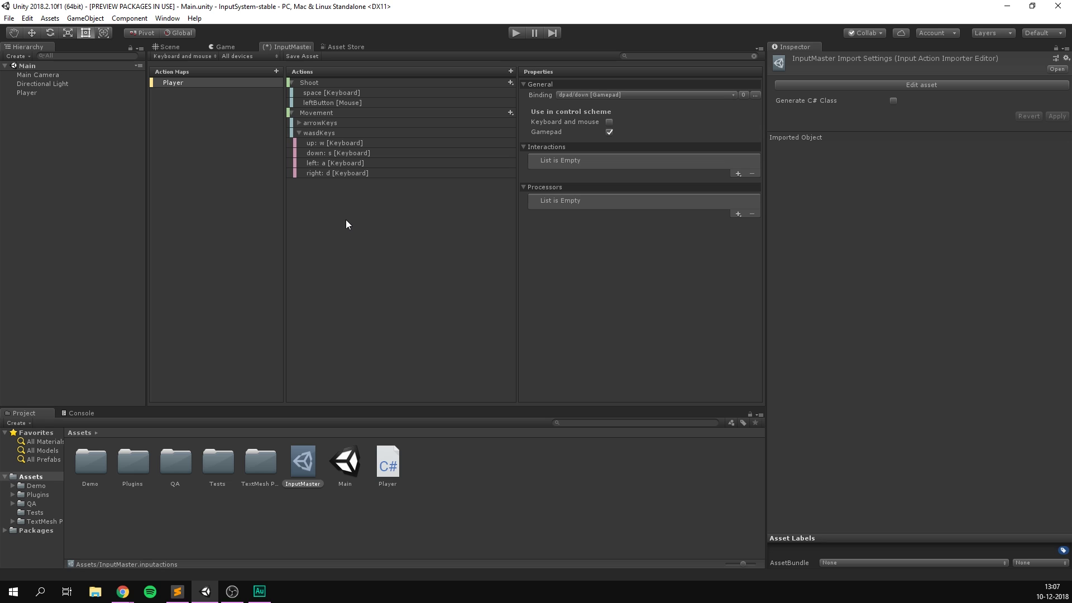
Step: Save the InputMaster asset with Save Asset
left_click(307, 55)
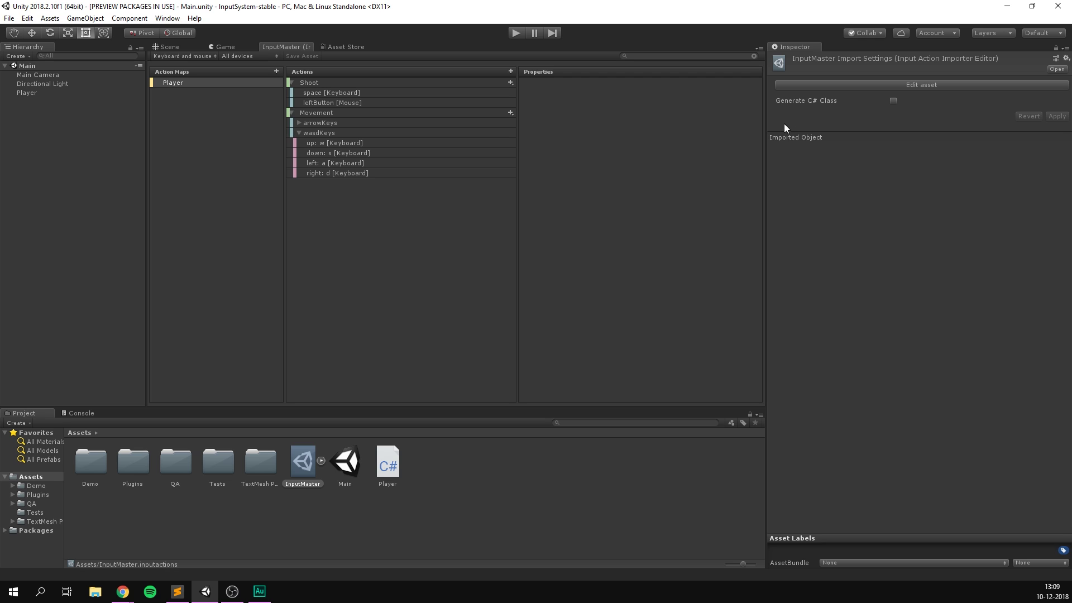
Step: Enable Generate C# Class and apply it, review the generated InputMaster script, then select Player
left_click(893, 101)
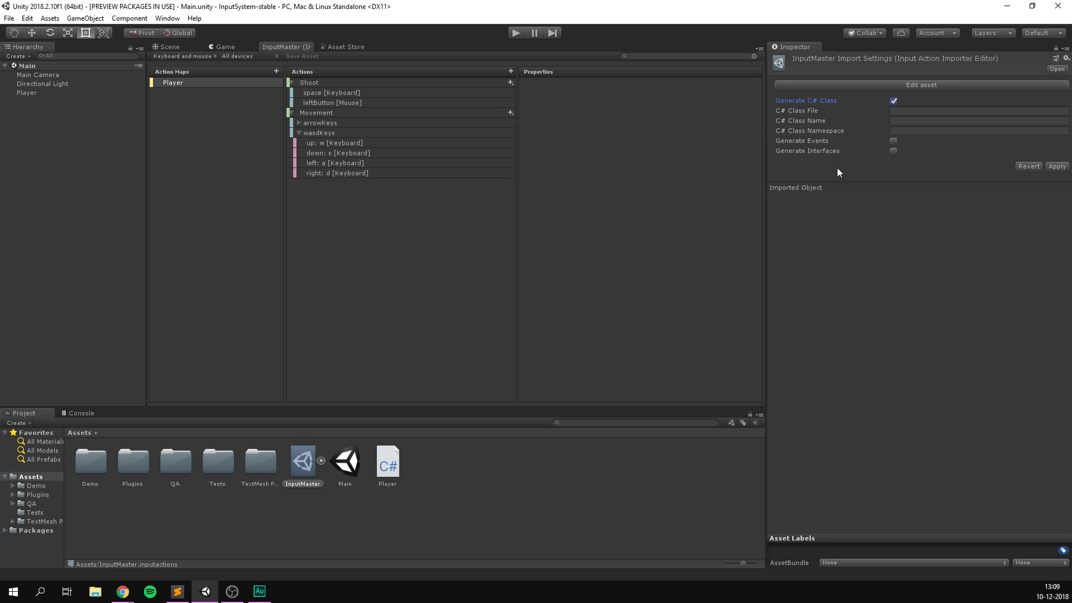
left_click(1058, 166)
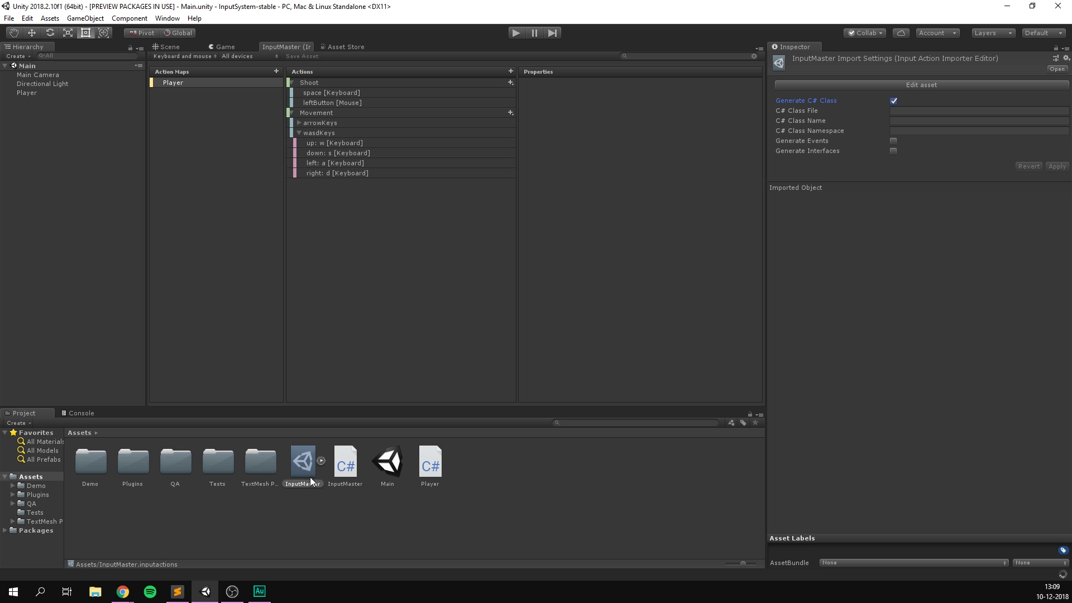
left_click(344, 459)
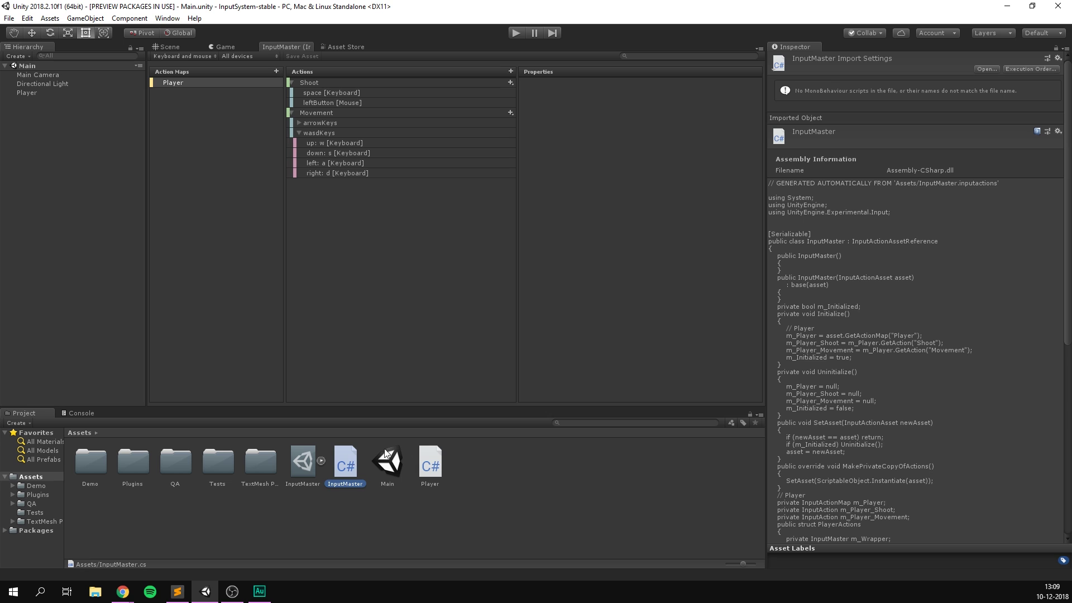
scroll(857, 281, "down", 12)
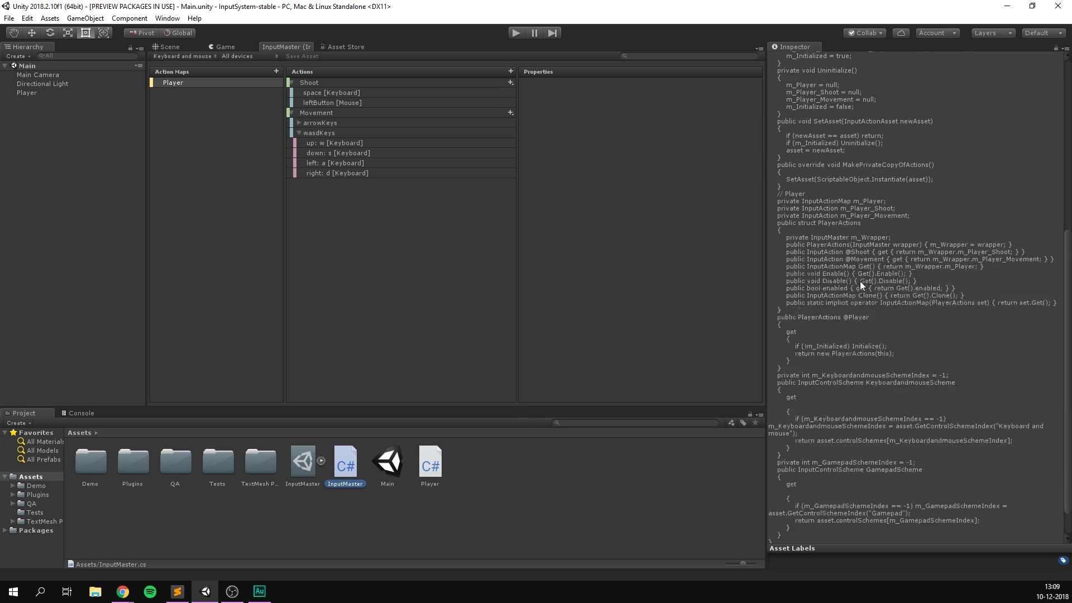
scroll(859, 283, "up", 15)
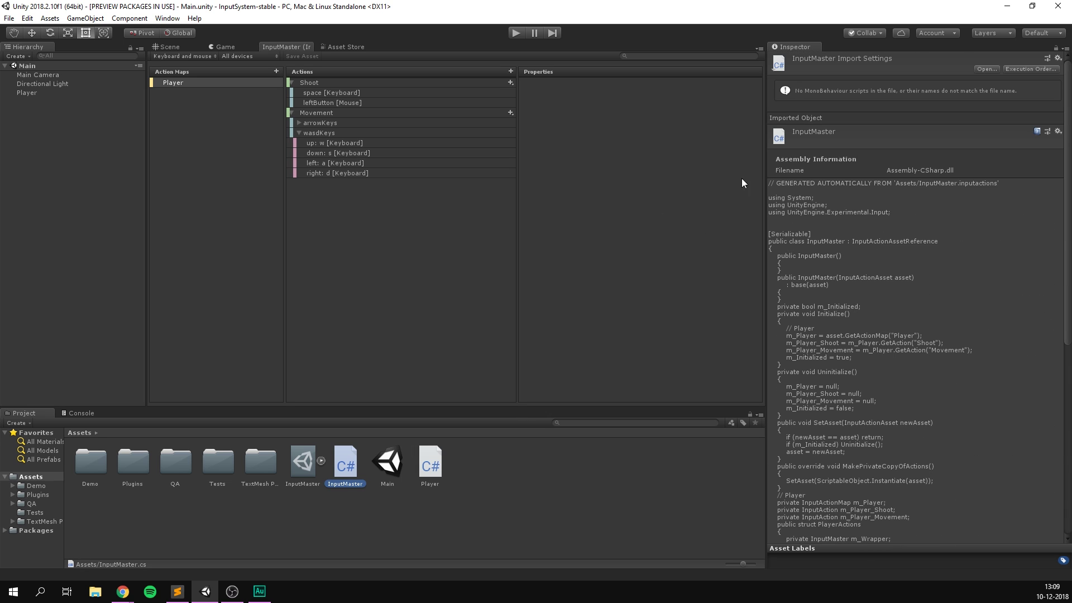
left_click(475, 487)
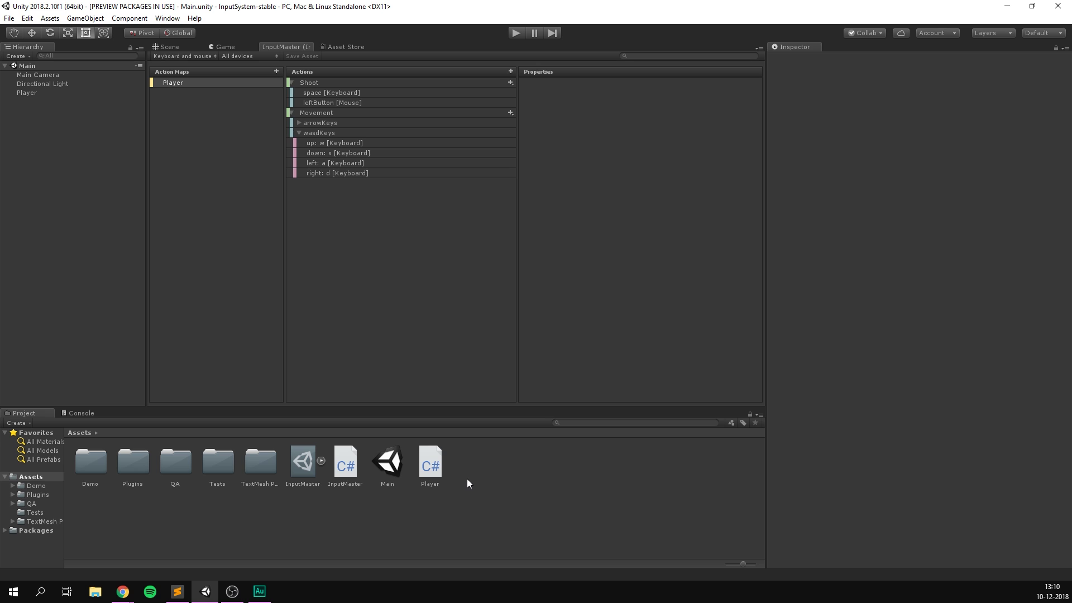
left_click(436, 461)
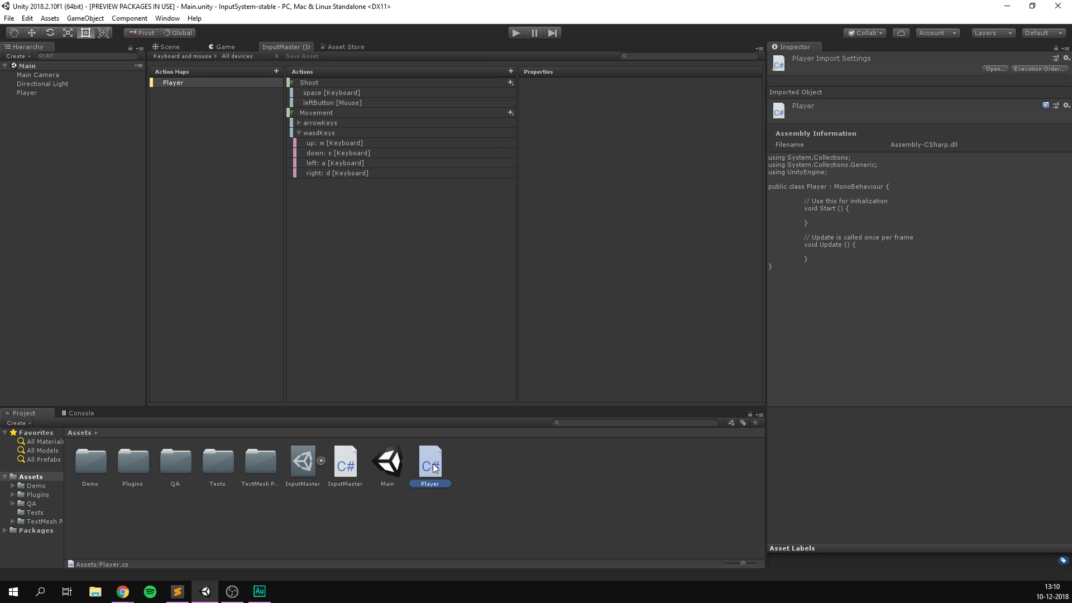
Step: Open Player.cs and delete the Start and Update methods
double_click(431, 463)
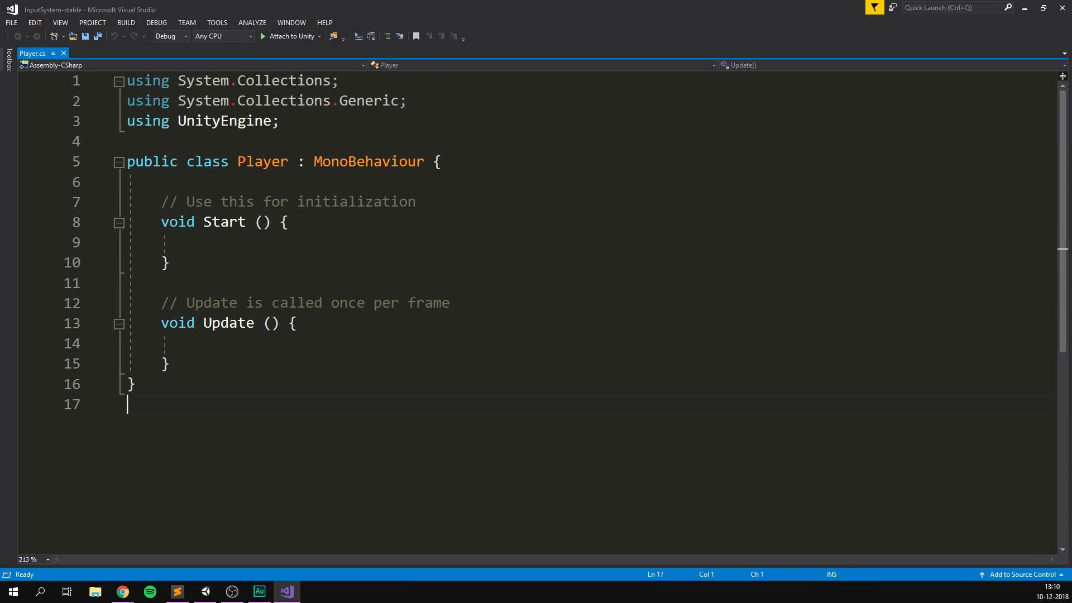
left_click_drag(169, 363, 159, 206)
key("Delete")
Step: Add a 'using UnityEngine.Experimental.Input;' directive below the UnityEngine import
left_click(295, 128)
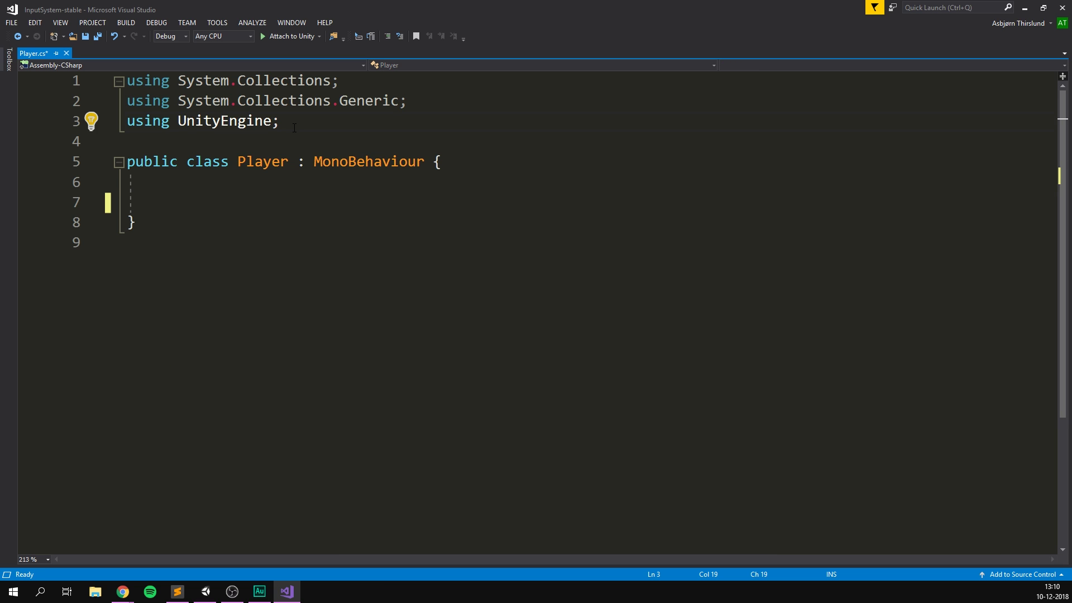
key("Return")
type("using Unity")
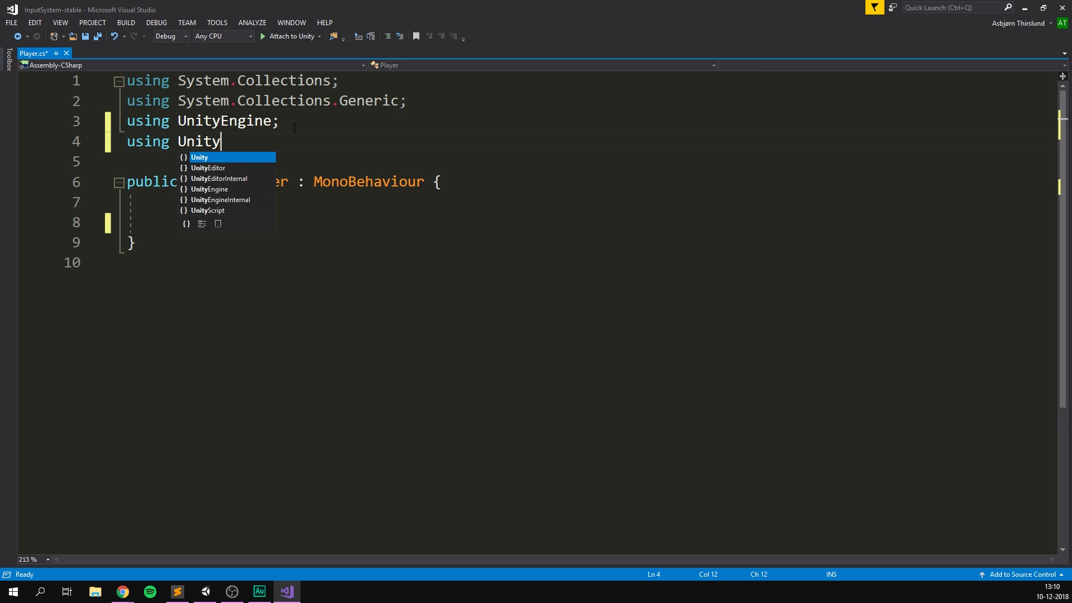
type("Engine.Ex")
key("Tab")
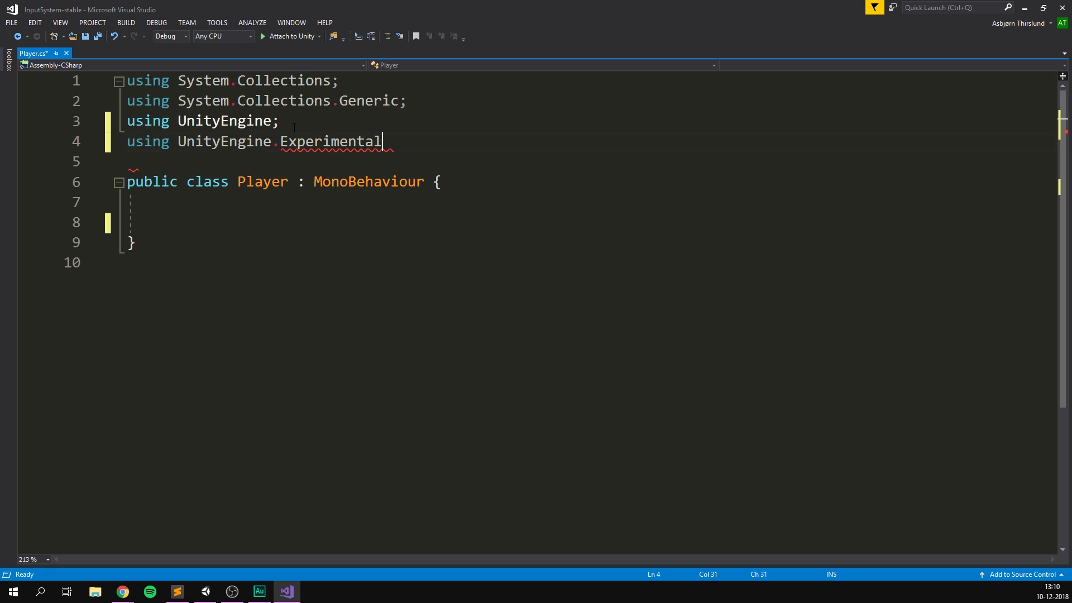
type(".")
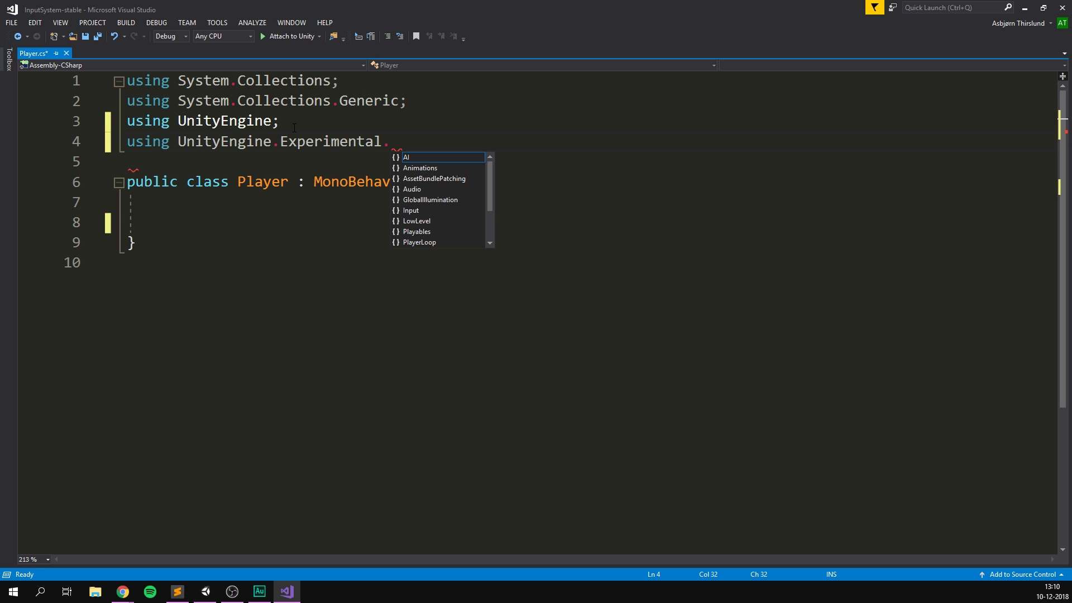
type("Input;")
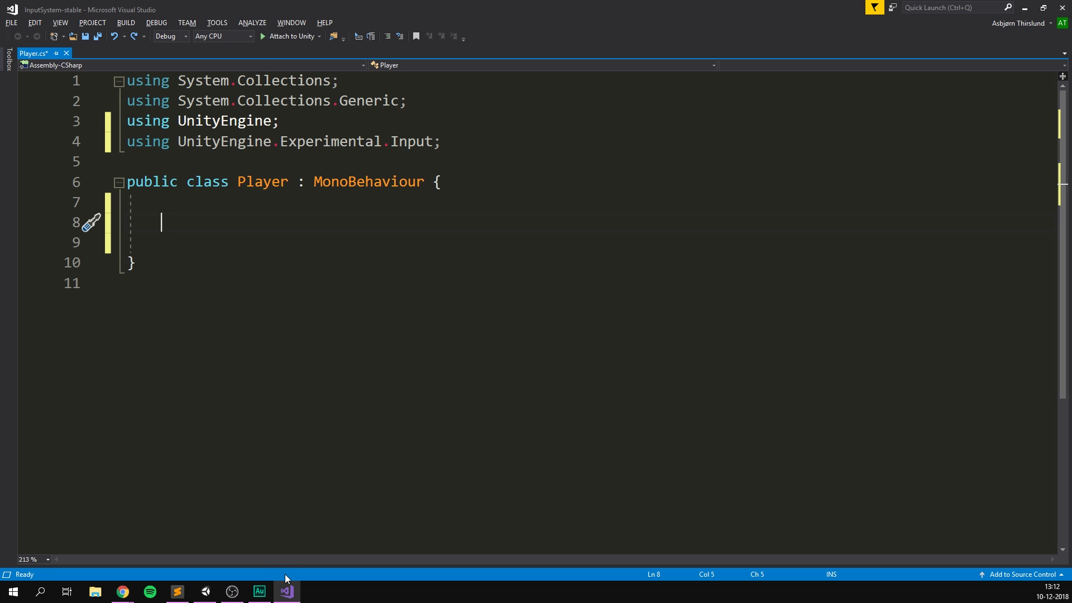
key("alt+Tab")
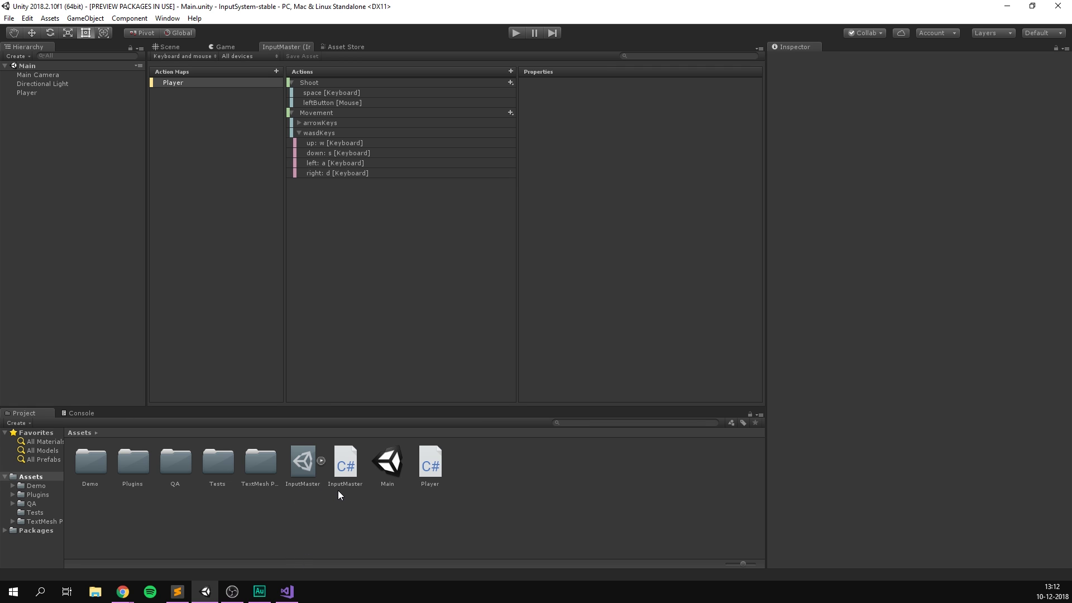
Step: Declare 'public InputMaster controls;' and an empty void Awake() method
left_click(285, 593)
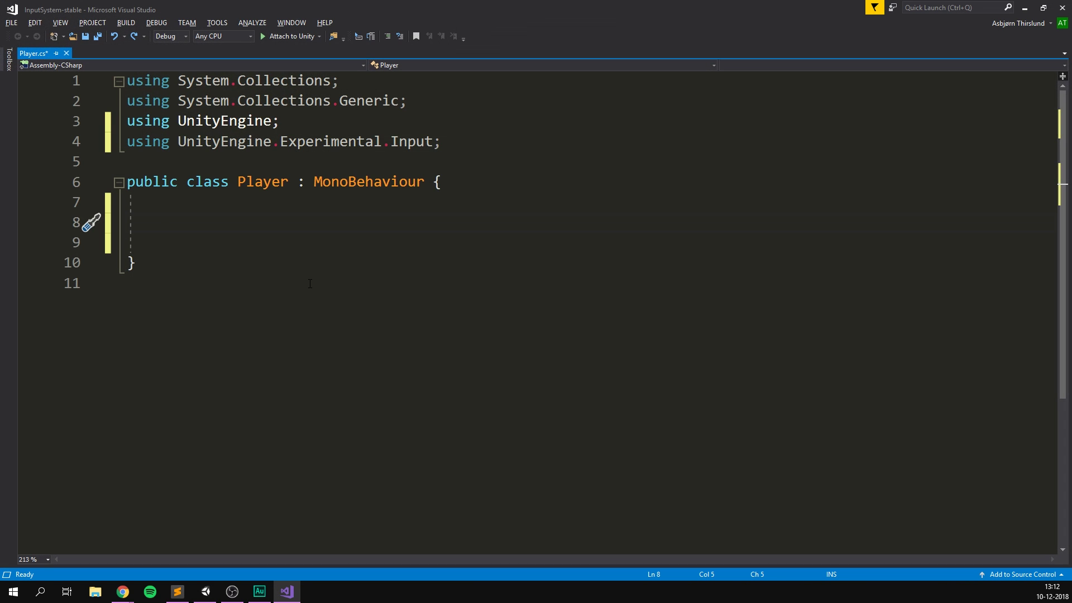
type("public InputMaster controls;")
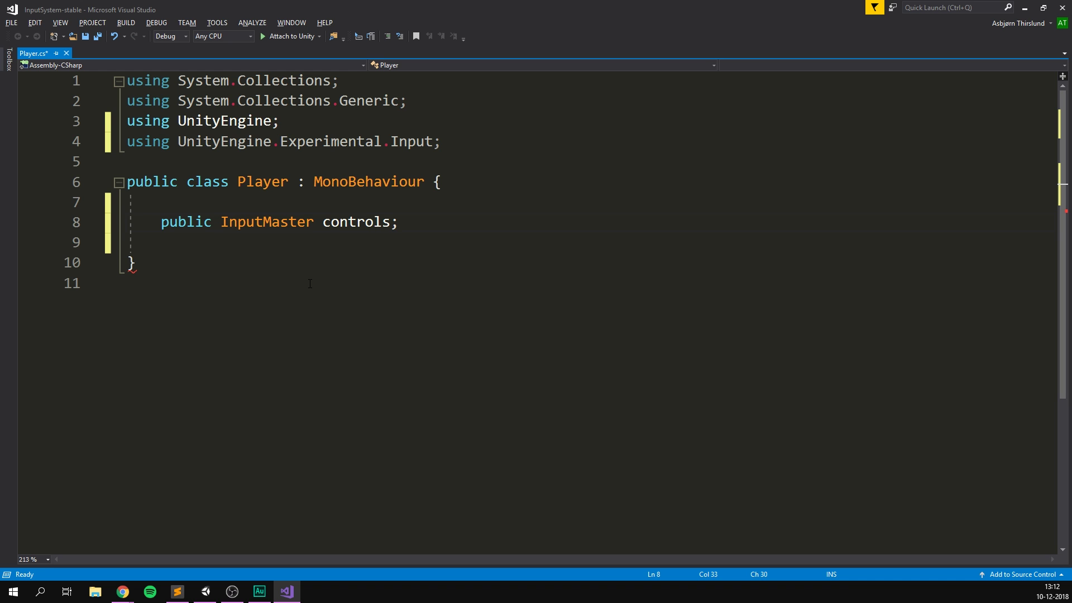
key("Return")
key("Return")
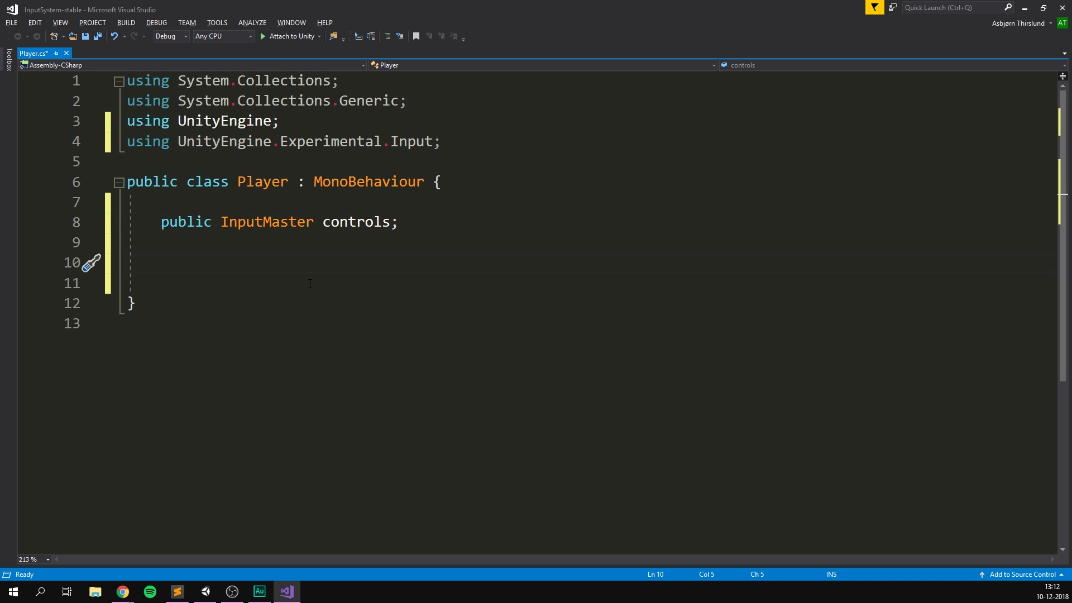
type("void Awake")
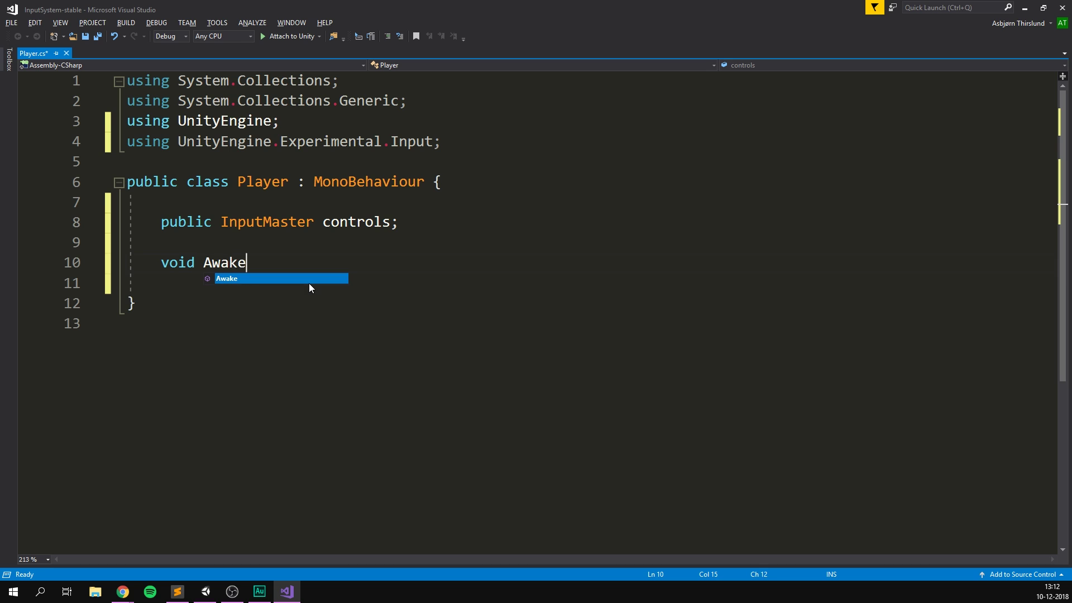
type(" () {")
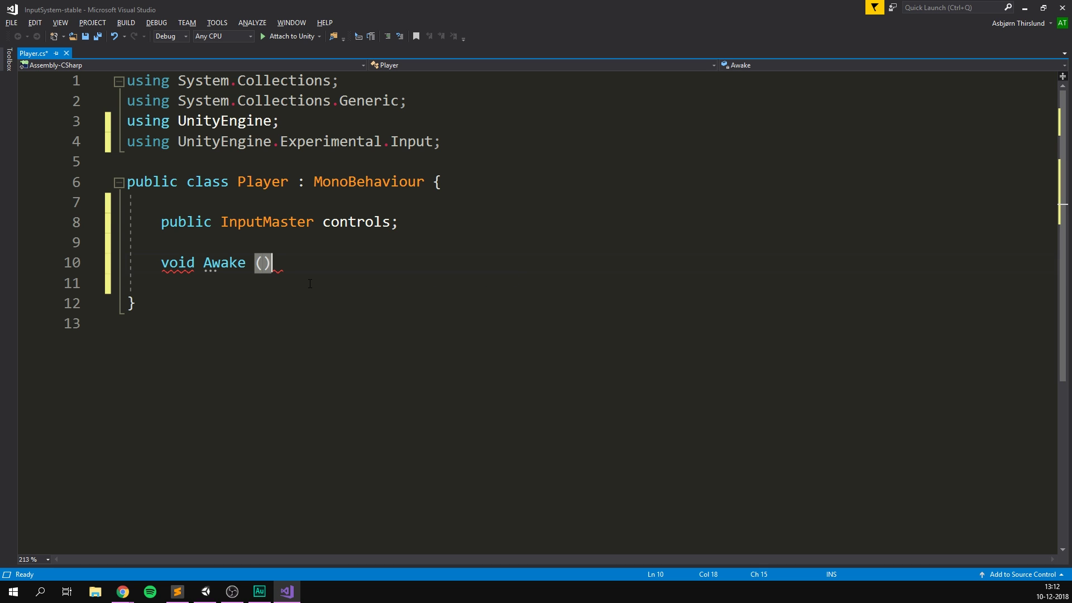
key("Return")
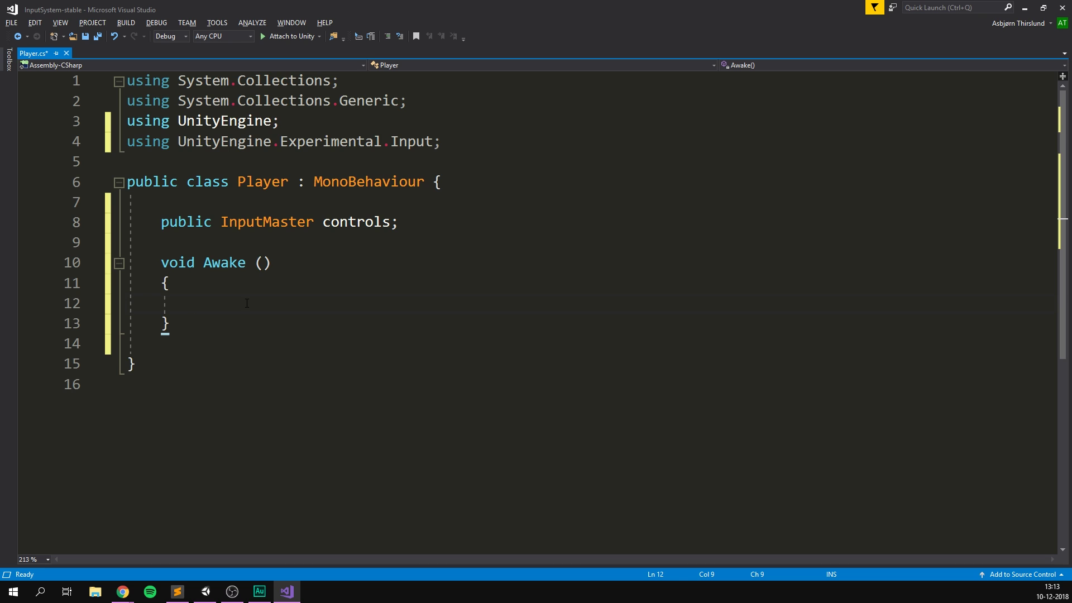
Step: Write controls.Player.Shoot.performed inside Awake using IntelliSense completions
type("controls")
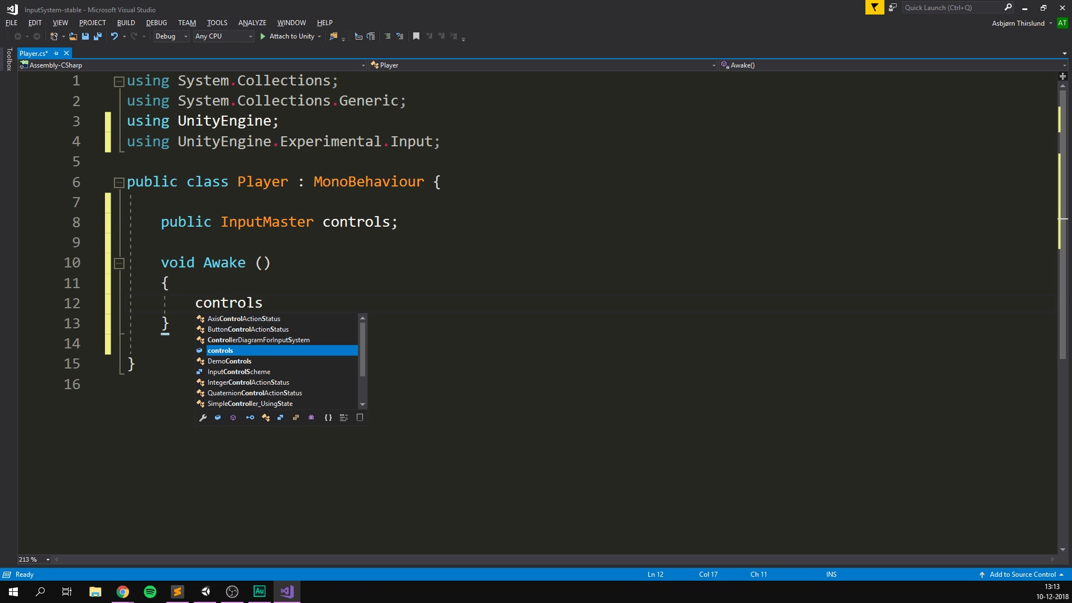
type(".Player")
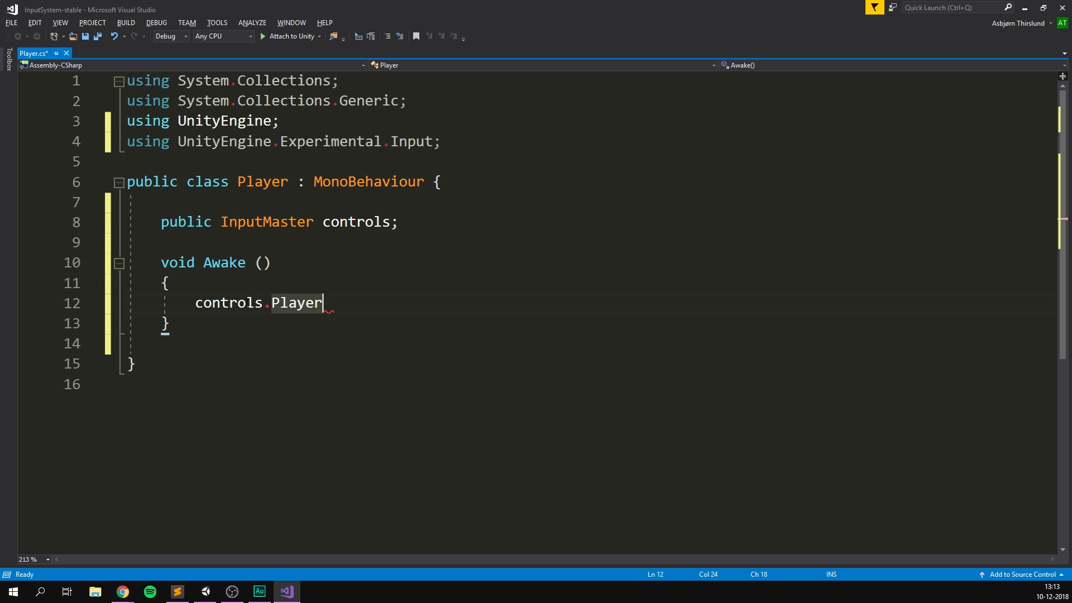
type(".")
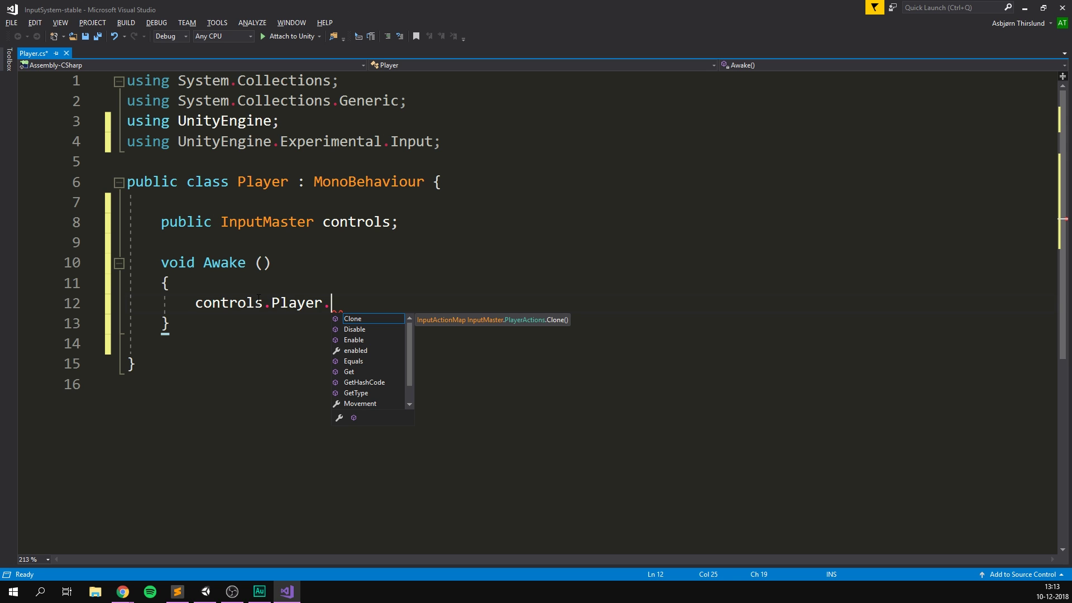
scroll(371, 360, "down", 1)
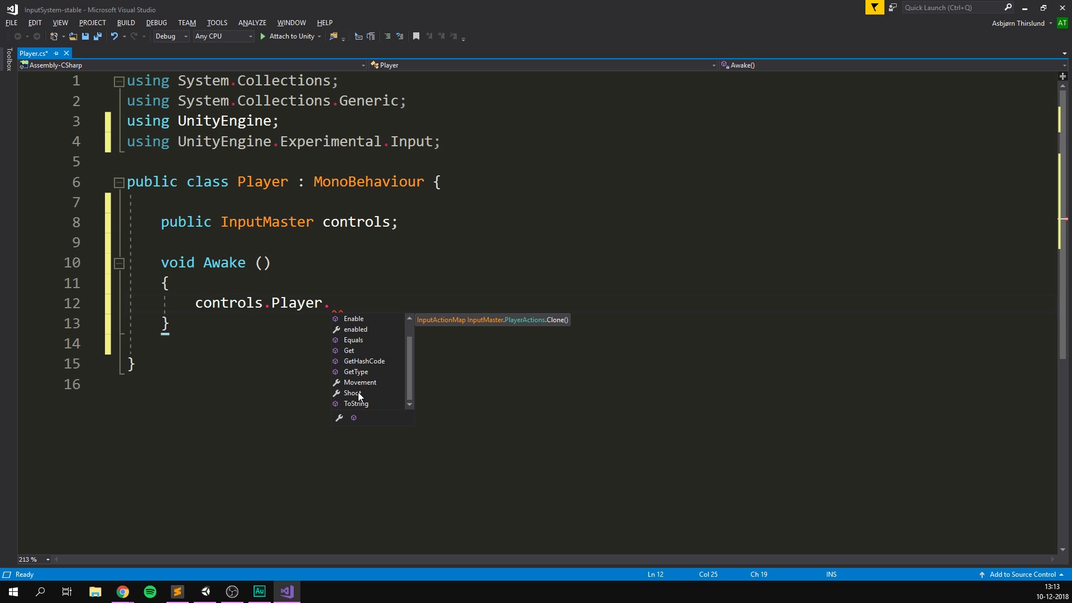
double_click(356, 392)
type(".per")
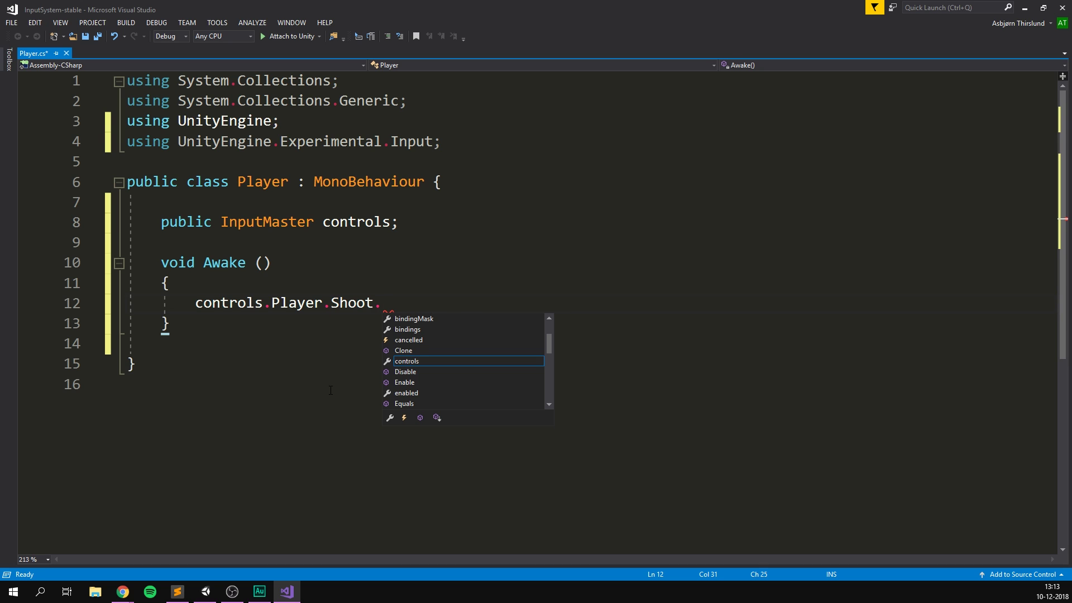
key("Tab")
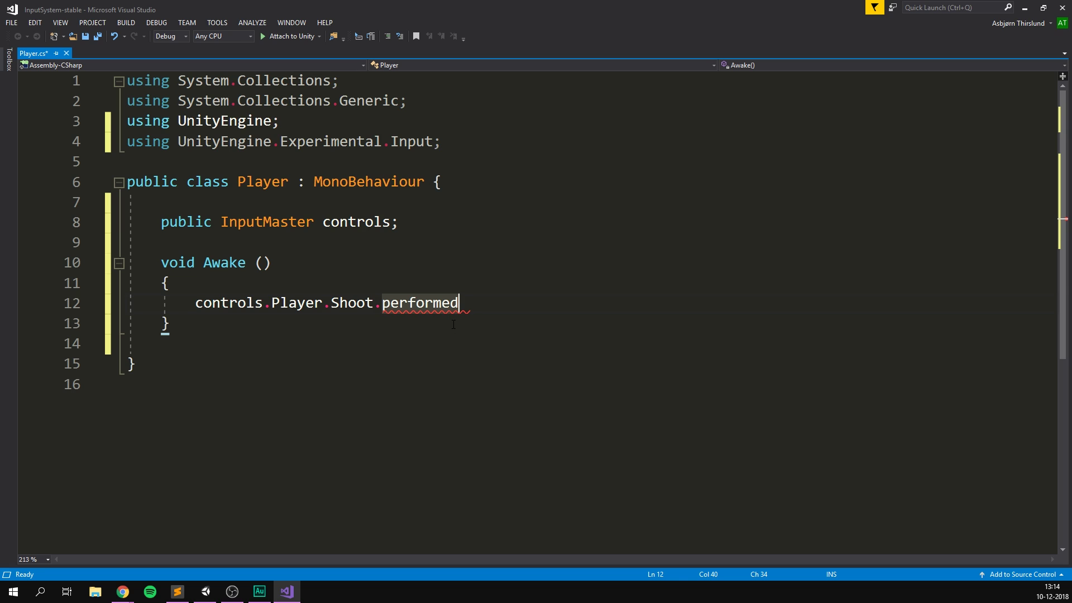
Step: Below Awake, write void Shoot() whose body calls Debug.Log("We shot the sherif!")
left_click(424, 321)
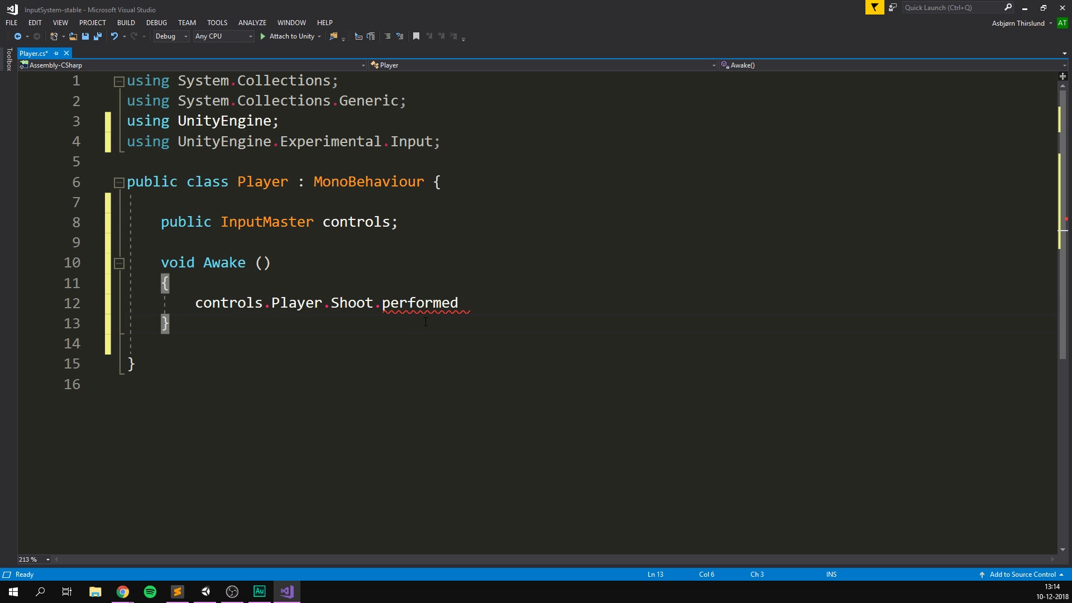
key("Return")
key("Return")
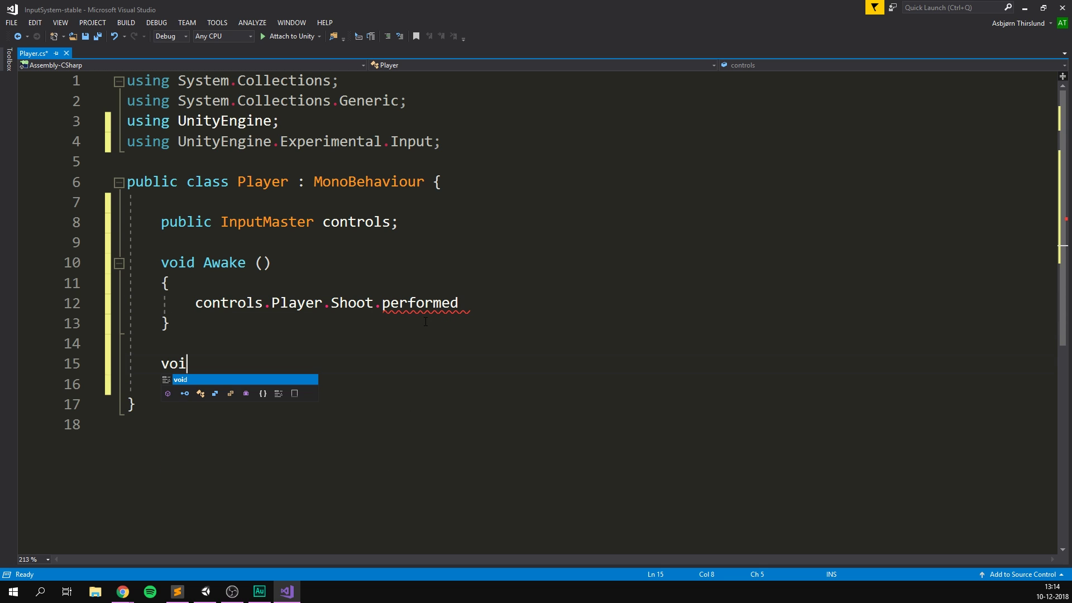
type("d Shoot ()")
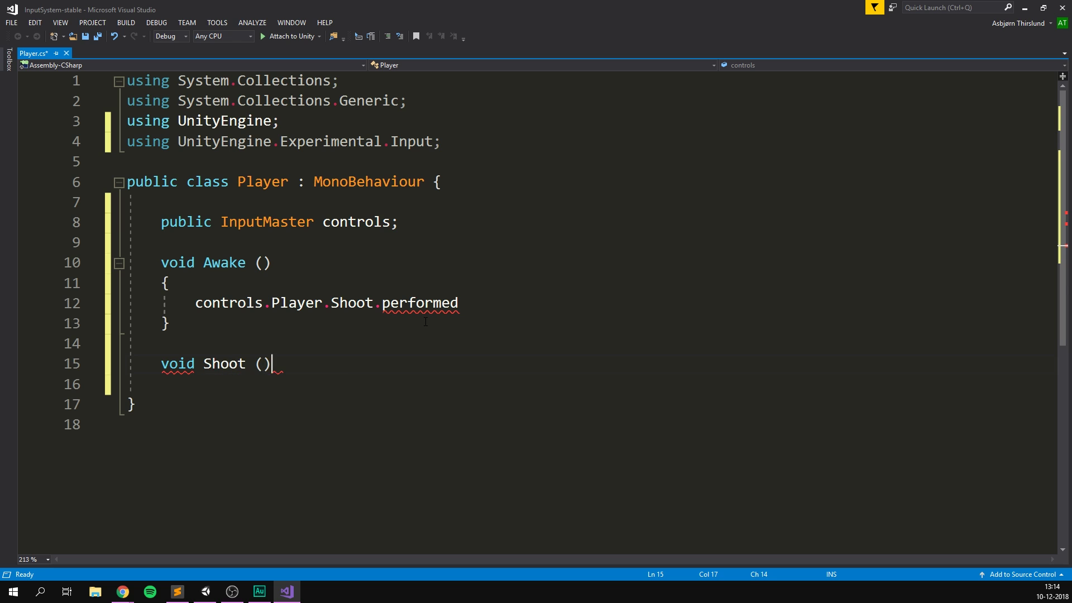
key("Return")
type("{")
key("Return")
type("Debug.Log")
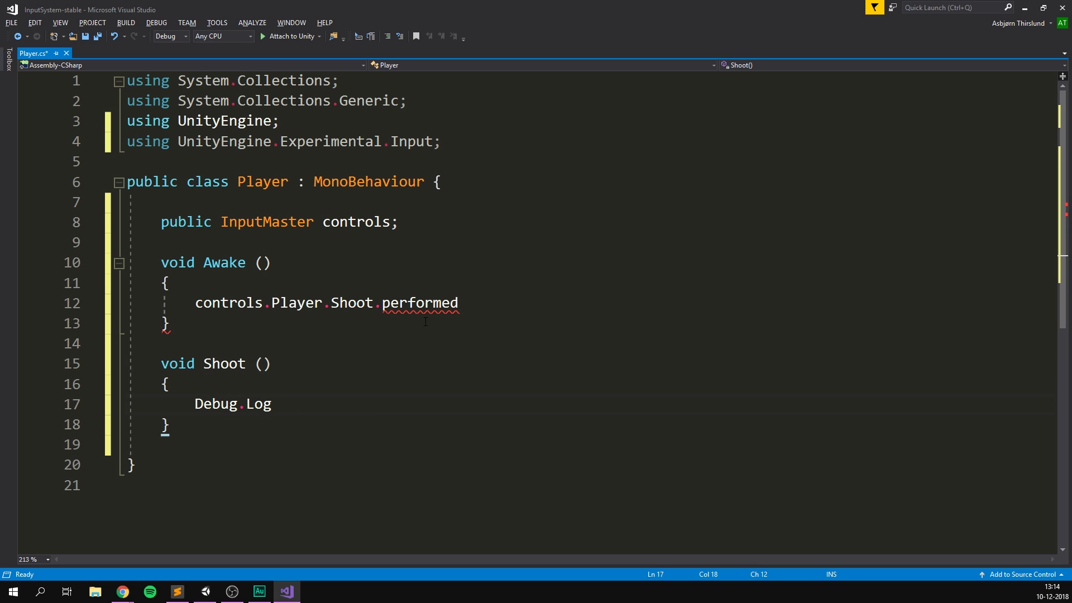
type("(\"We shot")
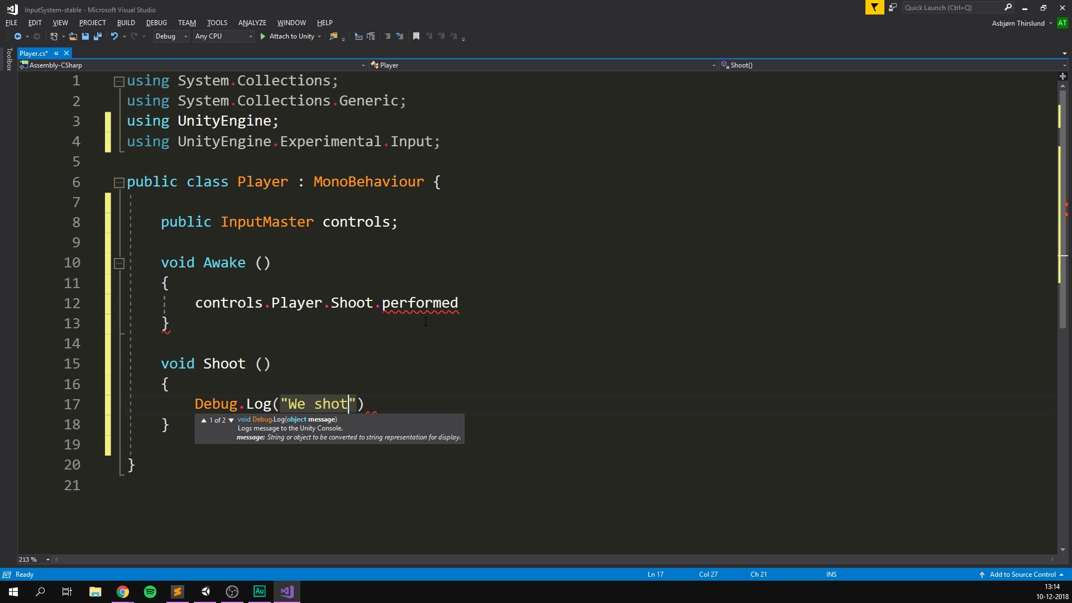
type(" the sherif!\");")
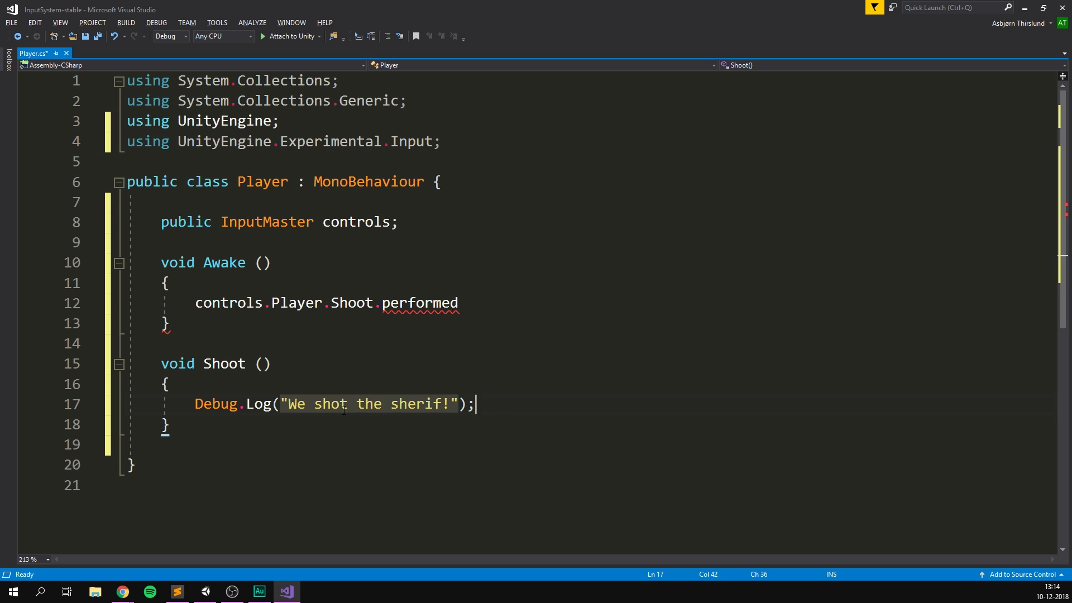
left_click(229, 365)
left_click(478, 307)
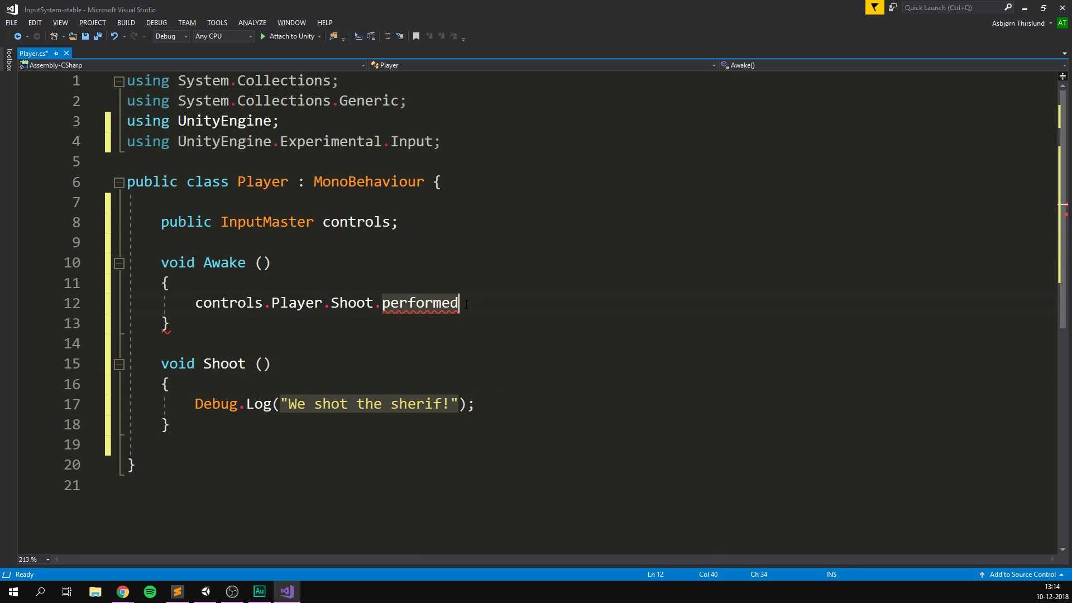
Step: On line 12, subscribe a ctx => Shoot() lambda to controls.Player.Shoot.performed
type("+=")
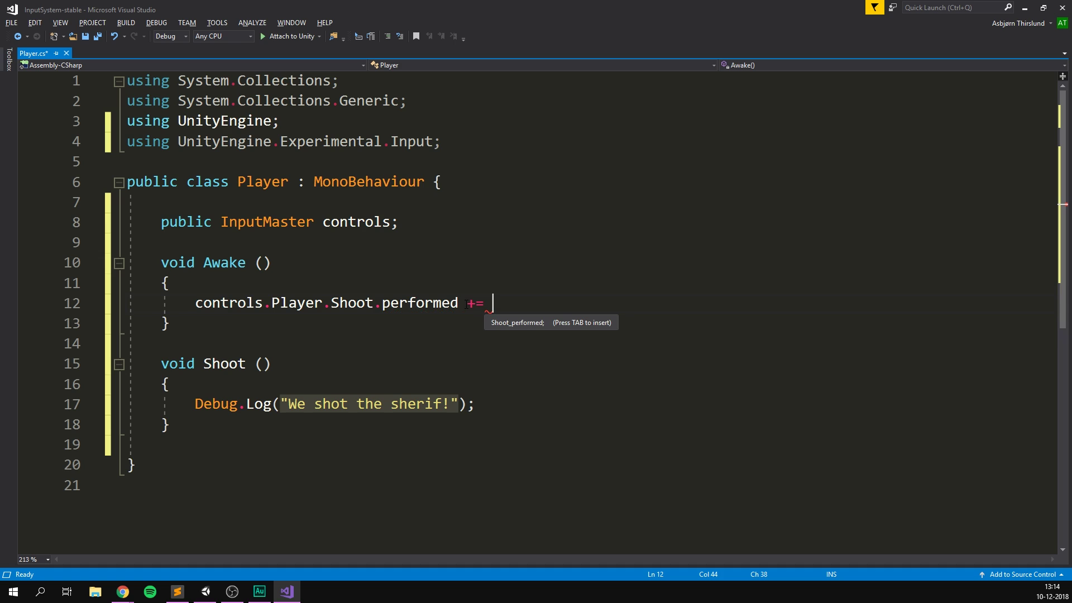
key("Escape")
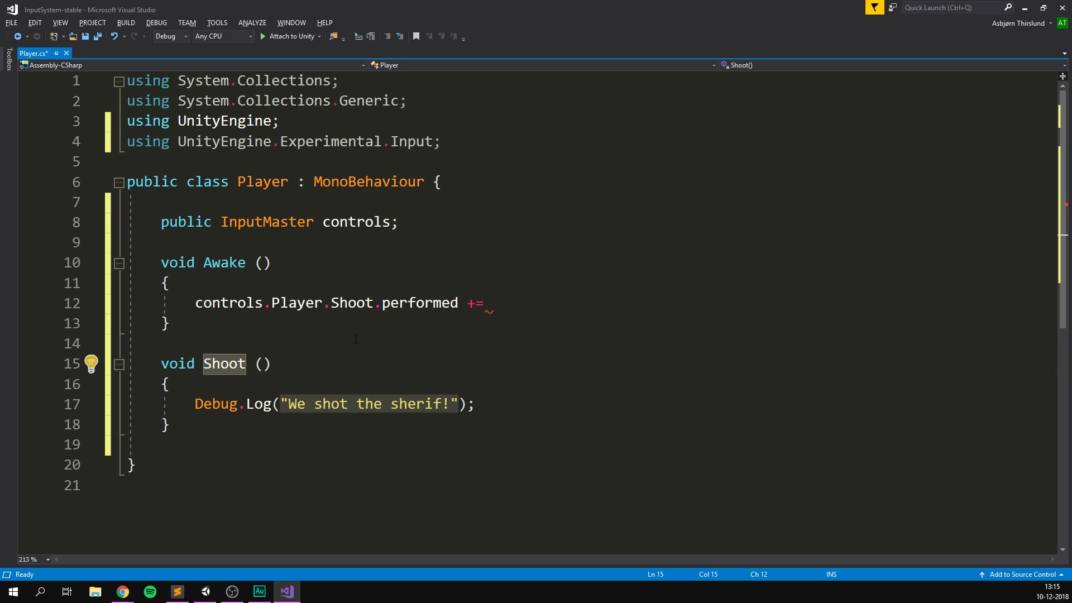
mouse_move(502, 301)
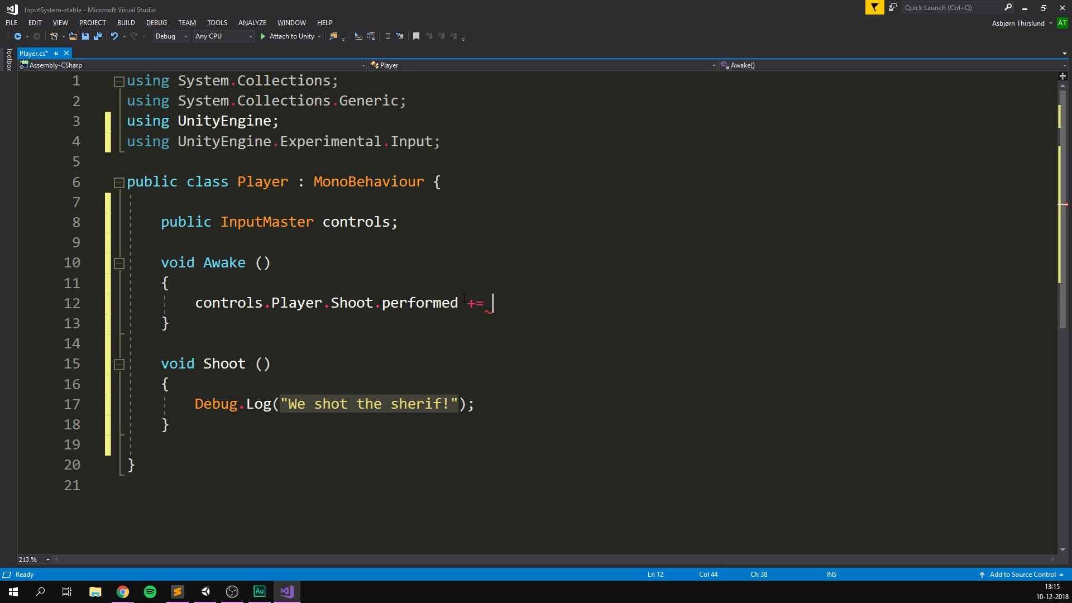
left_click_drag(459, 303, 196, 311)
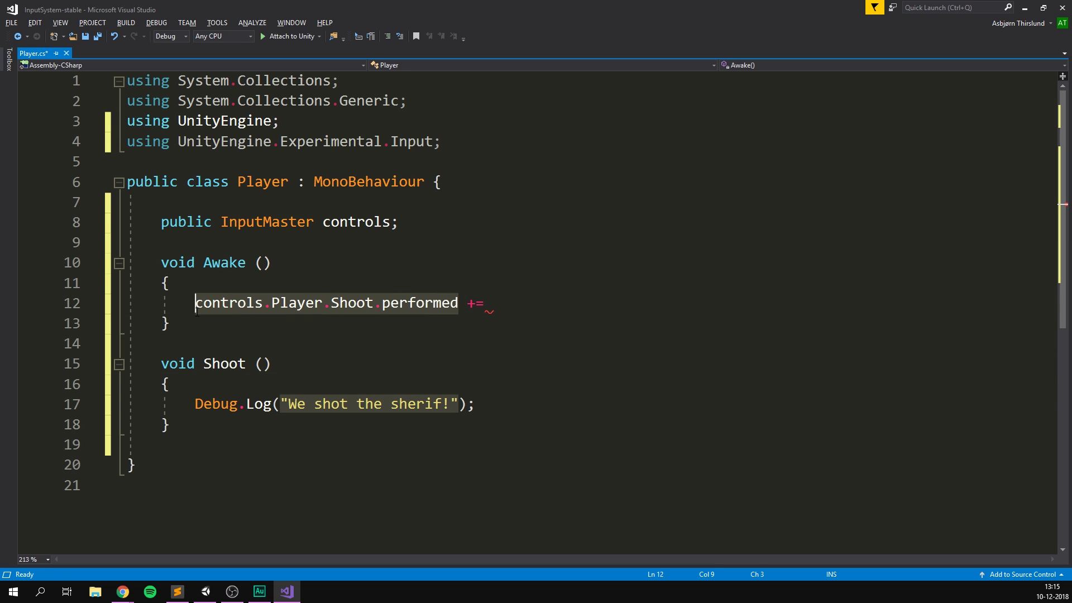
left_click(524, 309)
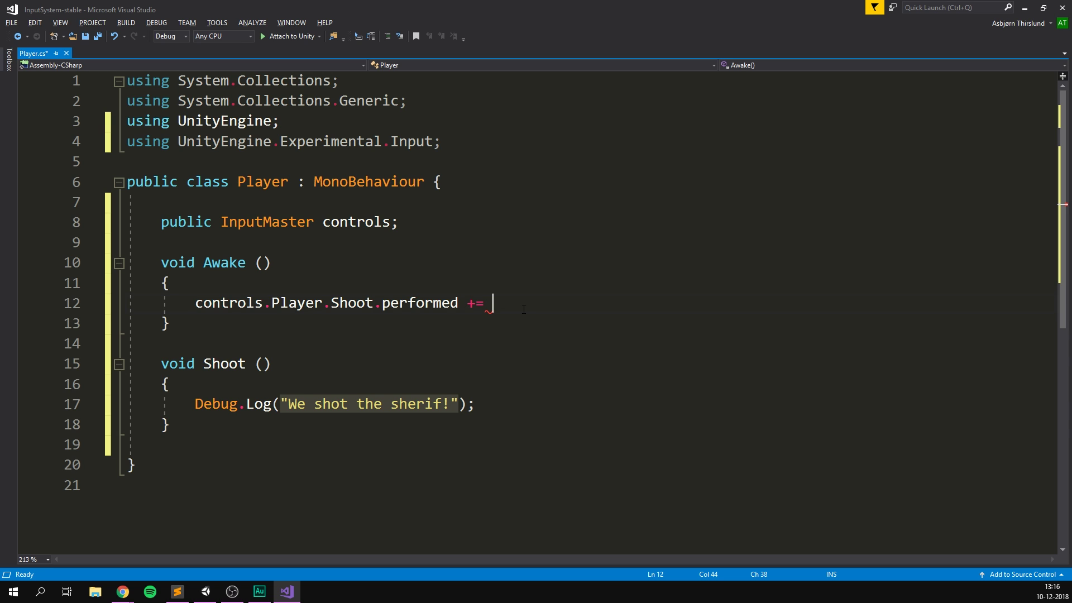
type("c")
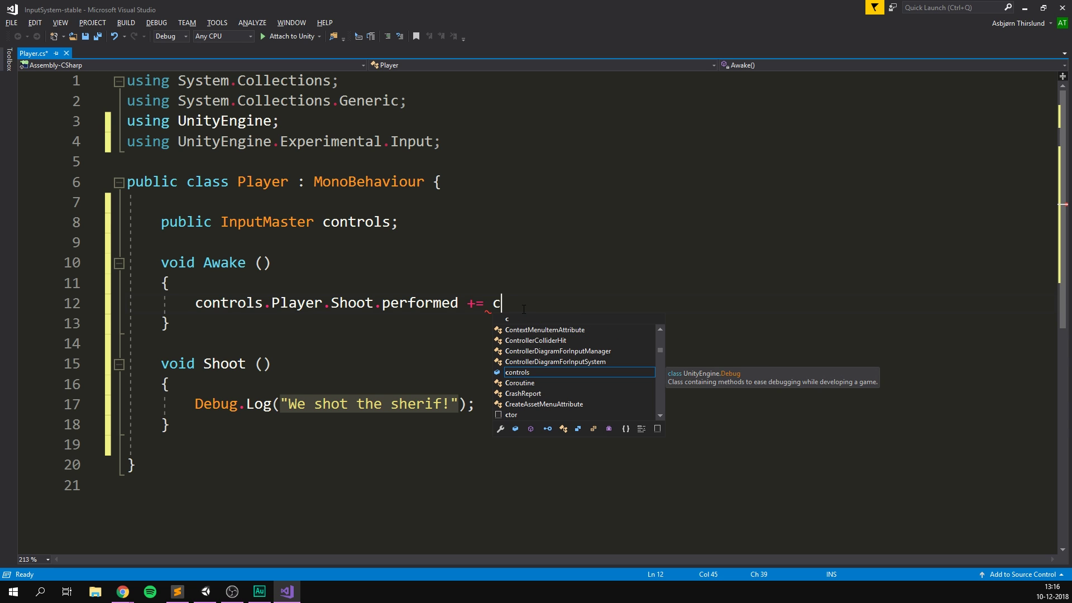
type("tx")
key("Escape")
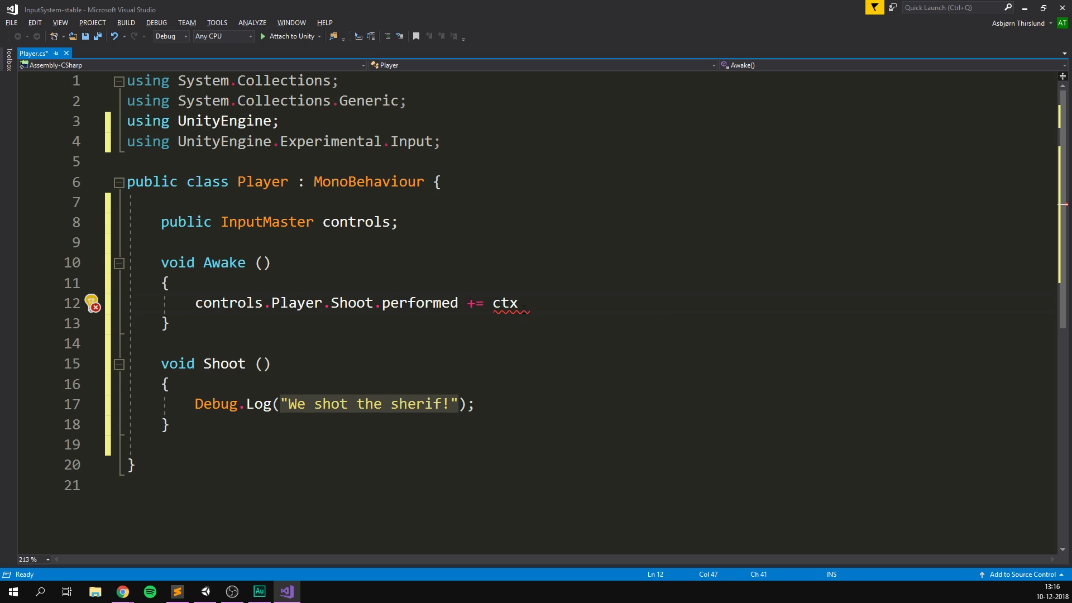
type("=> Shoot();")
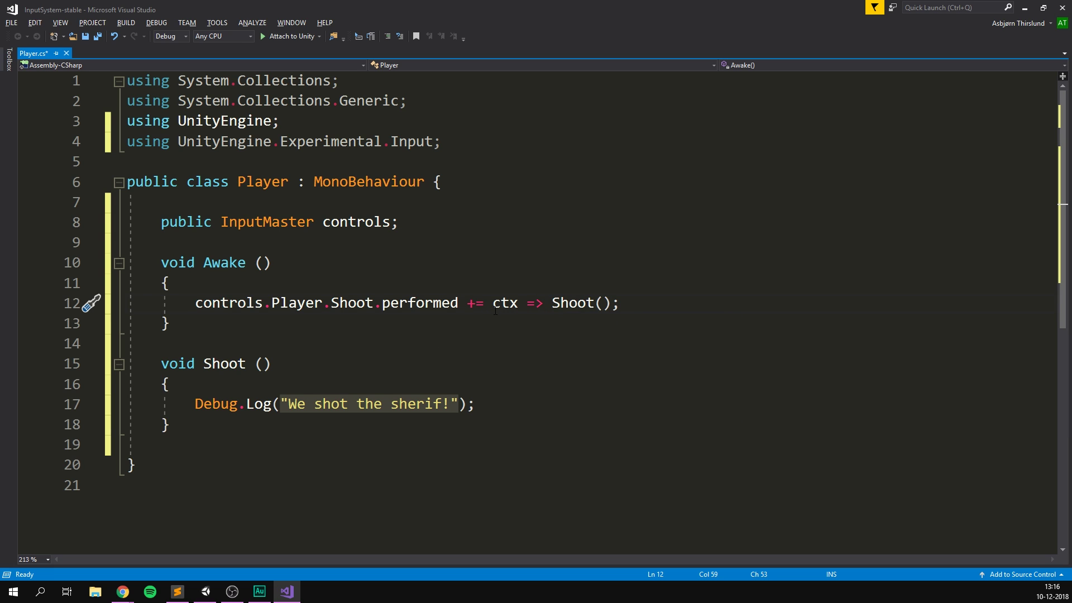
Step: Rename the lambda's ctx parameter to a discard '_'
double_click(496, 307)
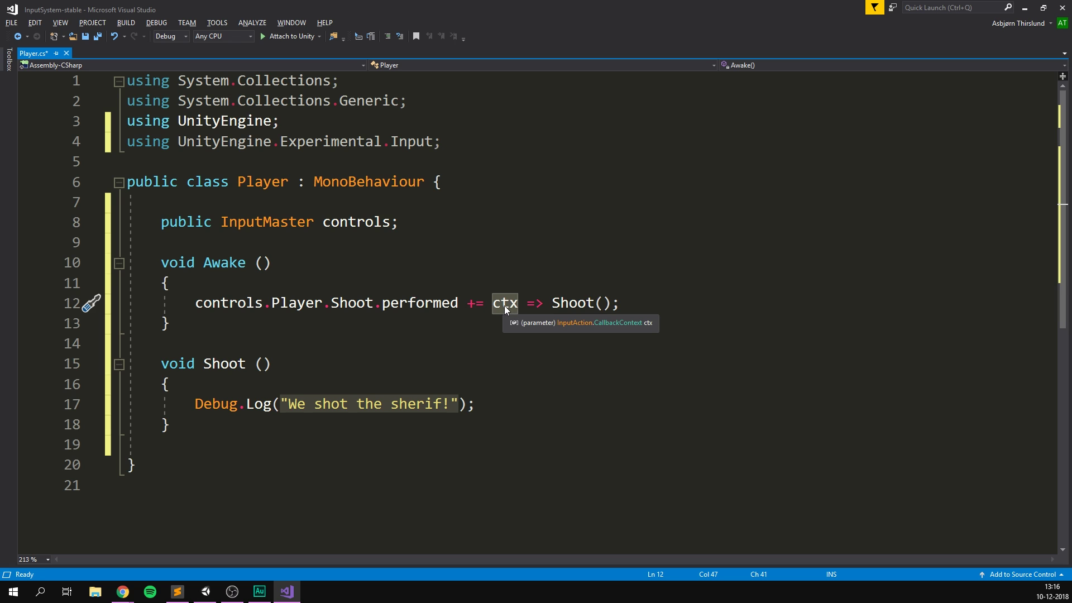
type("context")
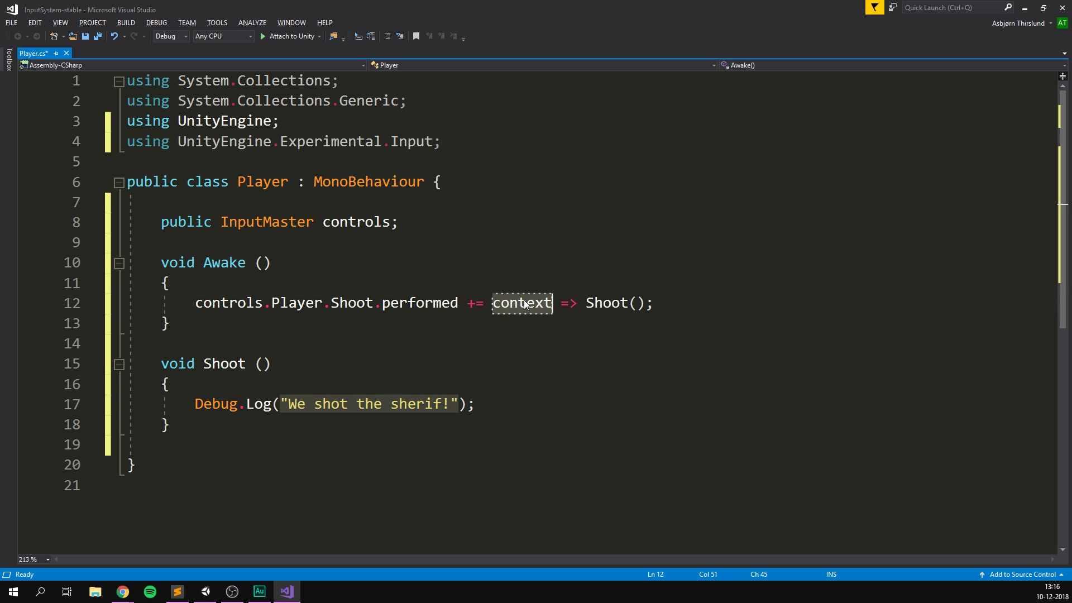
key("ctrl+BackSpace")
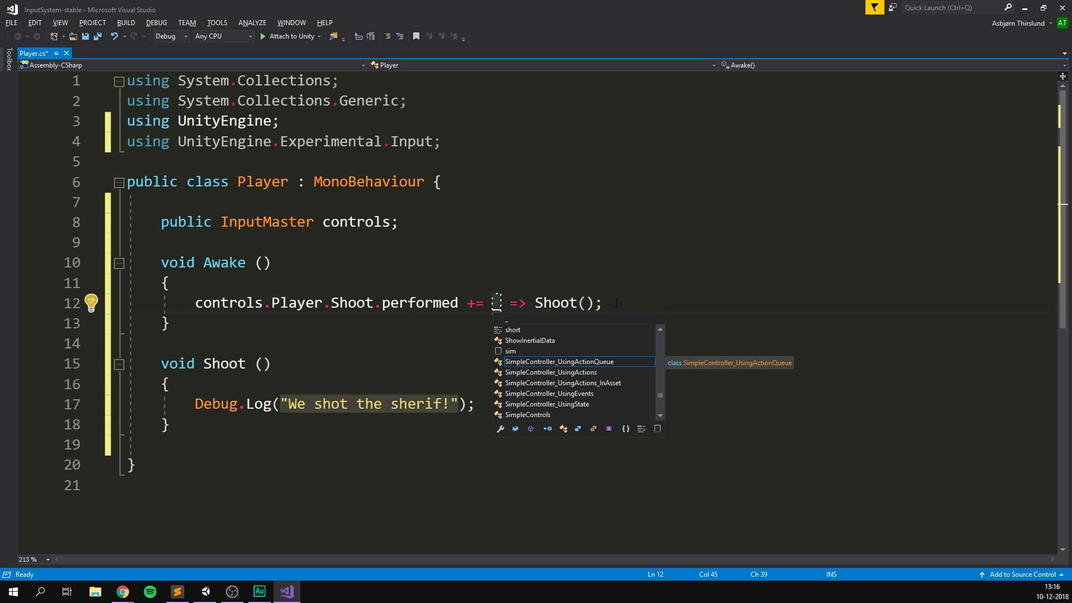
left_click(617, 303)
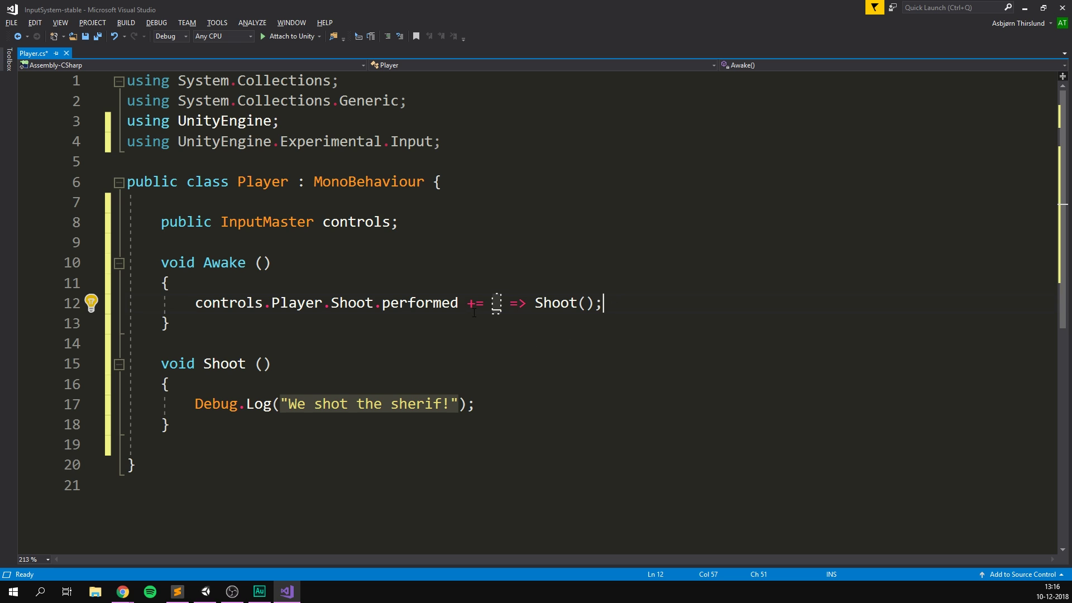
left_click(543, 303)
left_click_drag(458, 304, 195, 306)
left_click(621, 305)
left_click(218, 428)
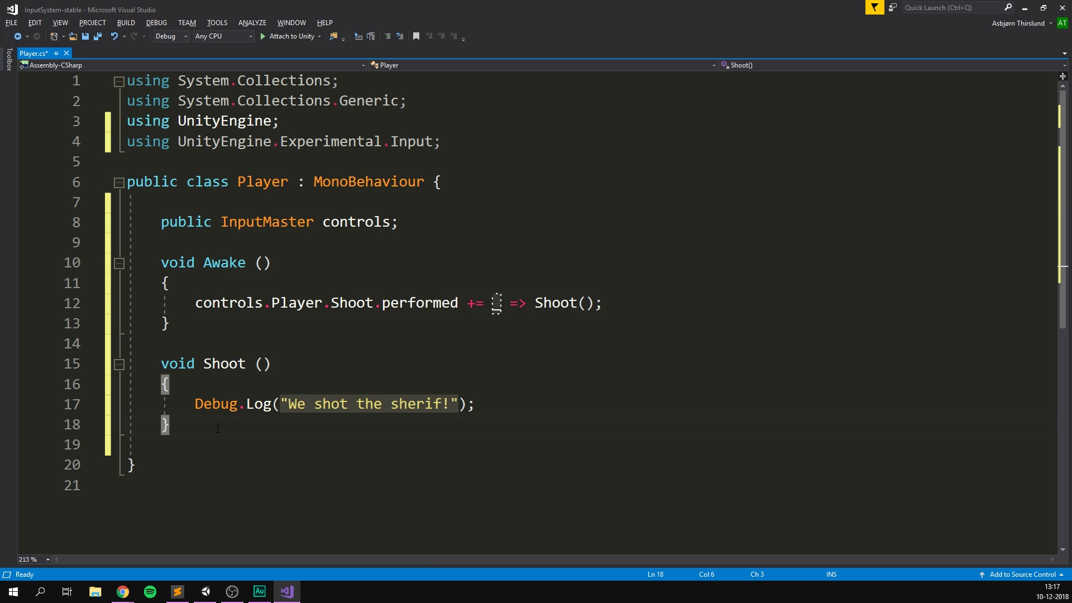
Step: Add an OnEnable method below Shoot that calls controls.Enable()
key("Return")
key("Return")
type("void OnEn")
key("Tab")
scroll(249, 397, "down", 1)
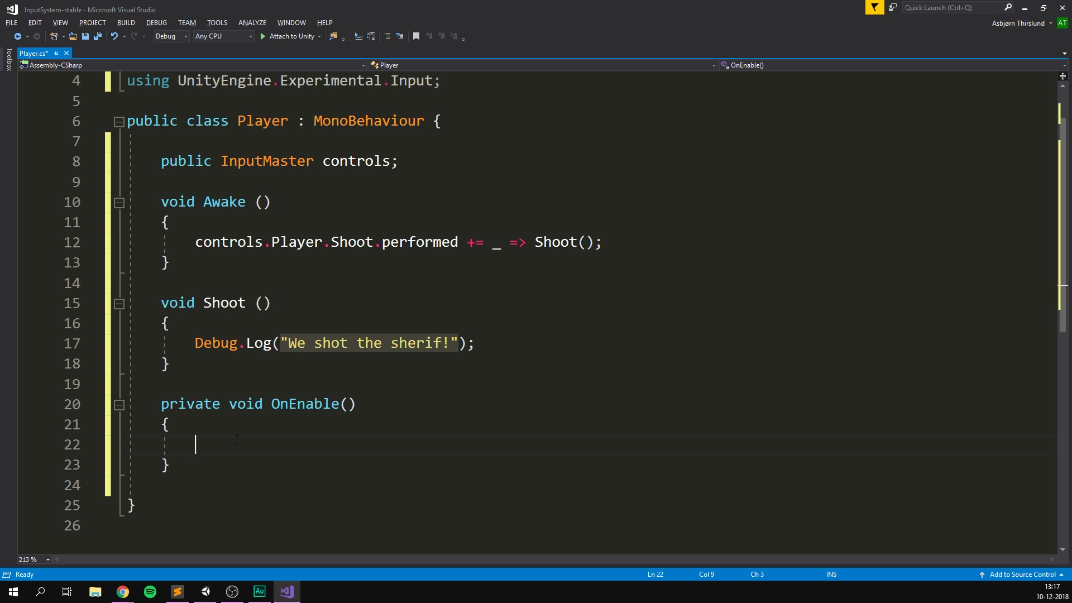
type("controls.Enable")
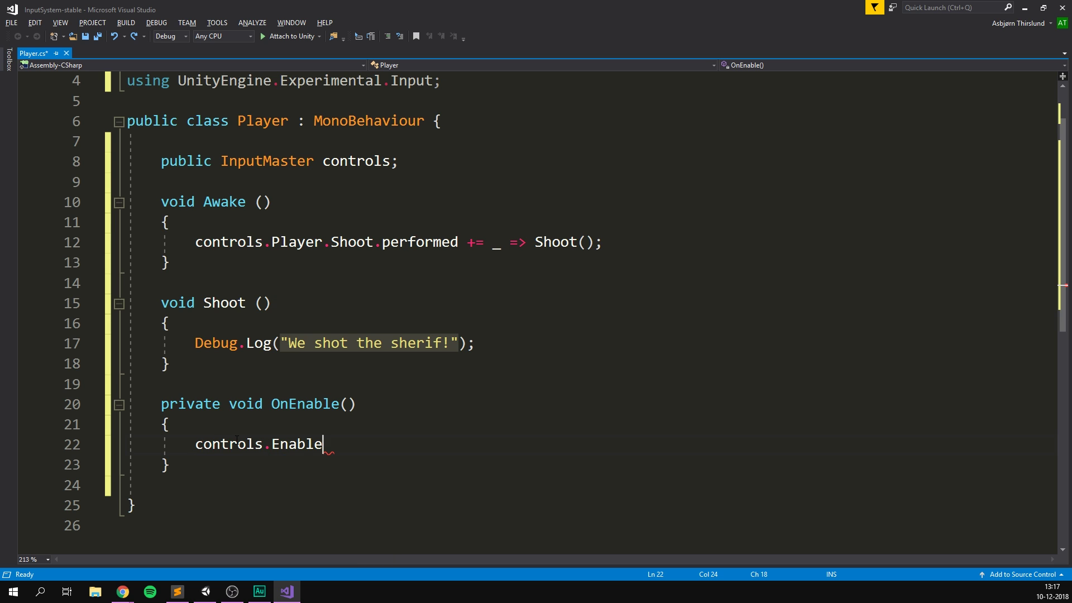
type("();")
left_click(235, 465)
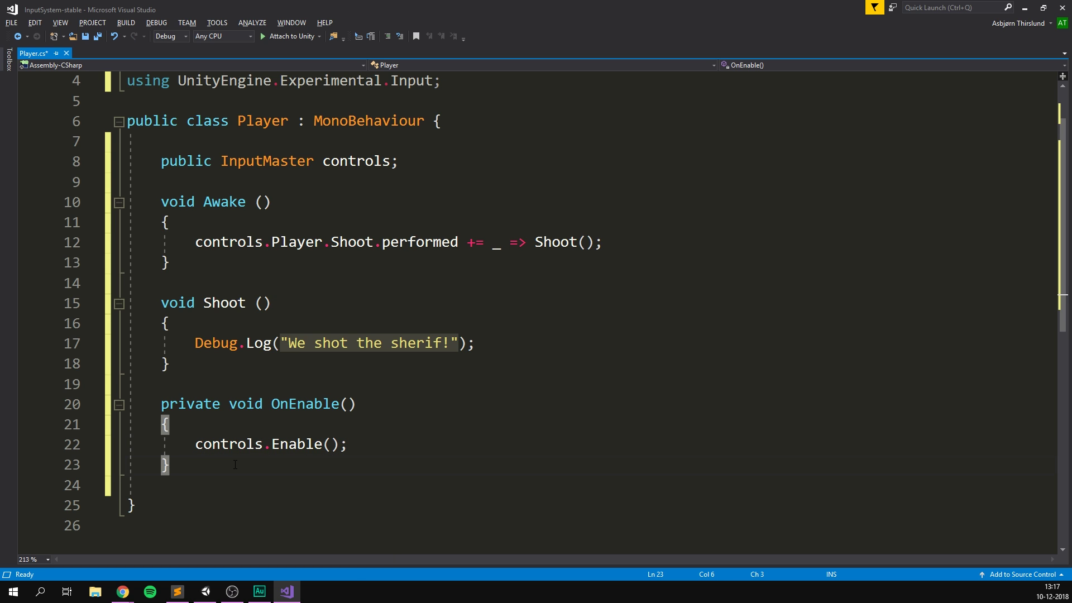
Step: Add an OnDisable method calling controls.Disable() and save Player.cs
key("Return")
key("Return")
type("private void o")
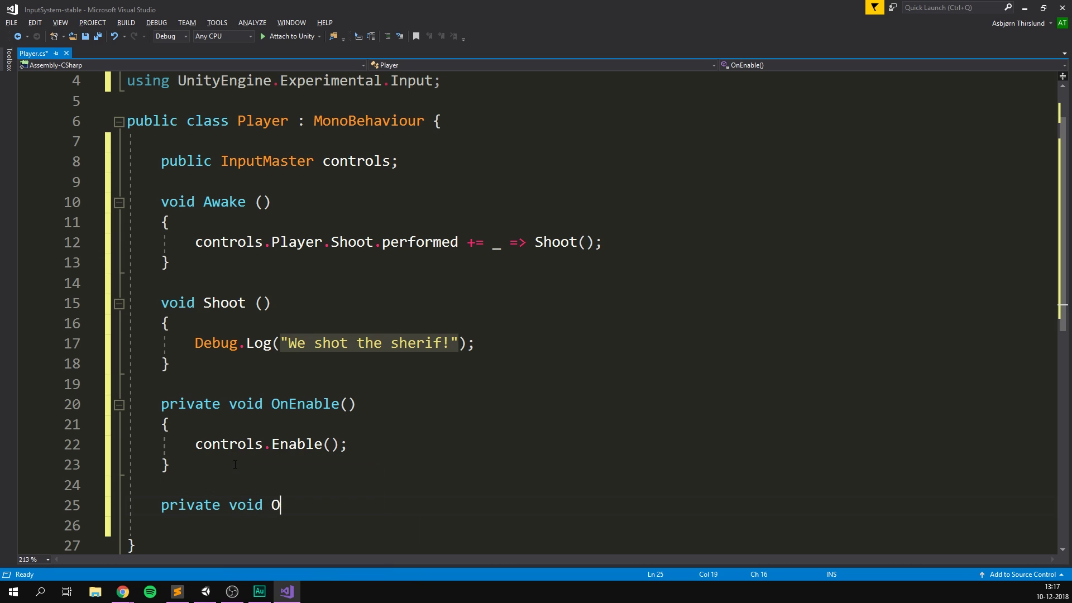
type("nDi")
key("Tab")
scroll(231, 462, "down", 2)
type("co")
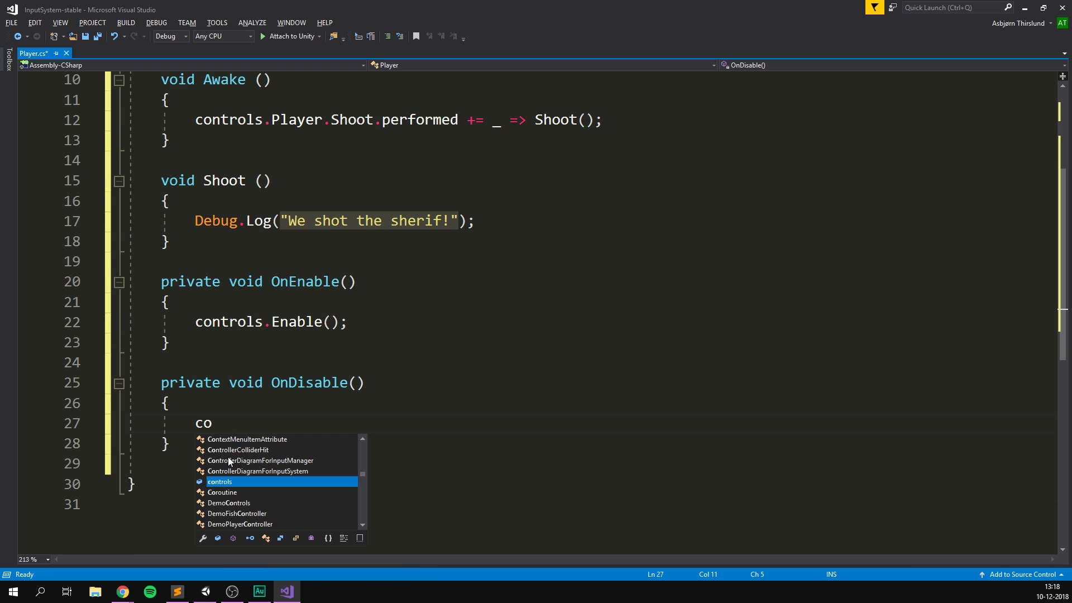
type("ntrols.Disable();")
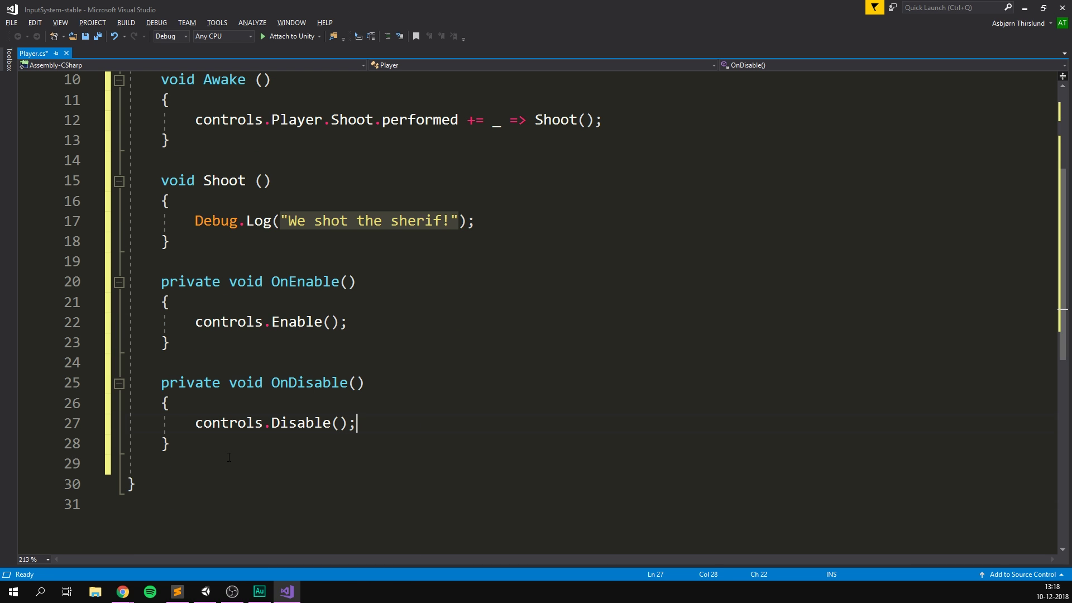
scroll(202, 451, "up", 3)
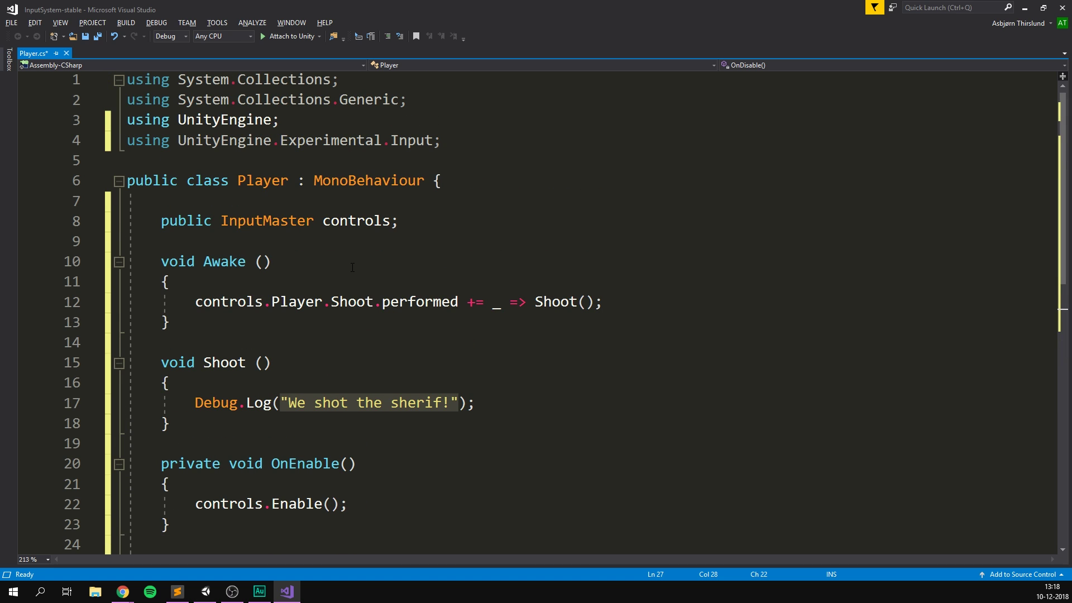
key("ctrl+s")
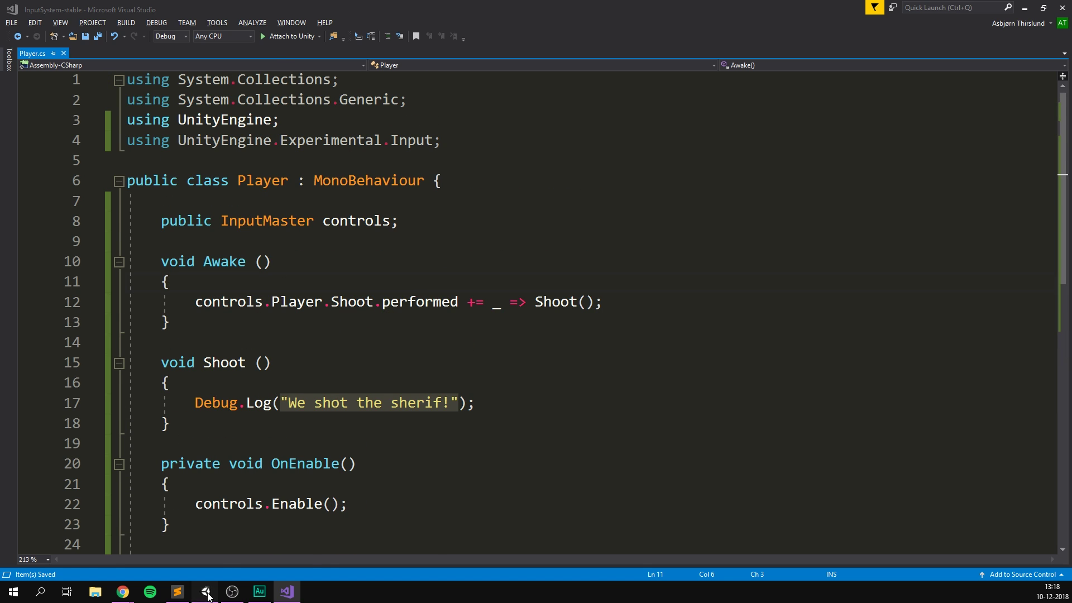
left_click(207, 593)
Step: Select Player and drag the InputMaster asset into its Controls field
left_click(231, 49)
left_click(26, 93)
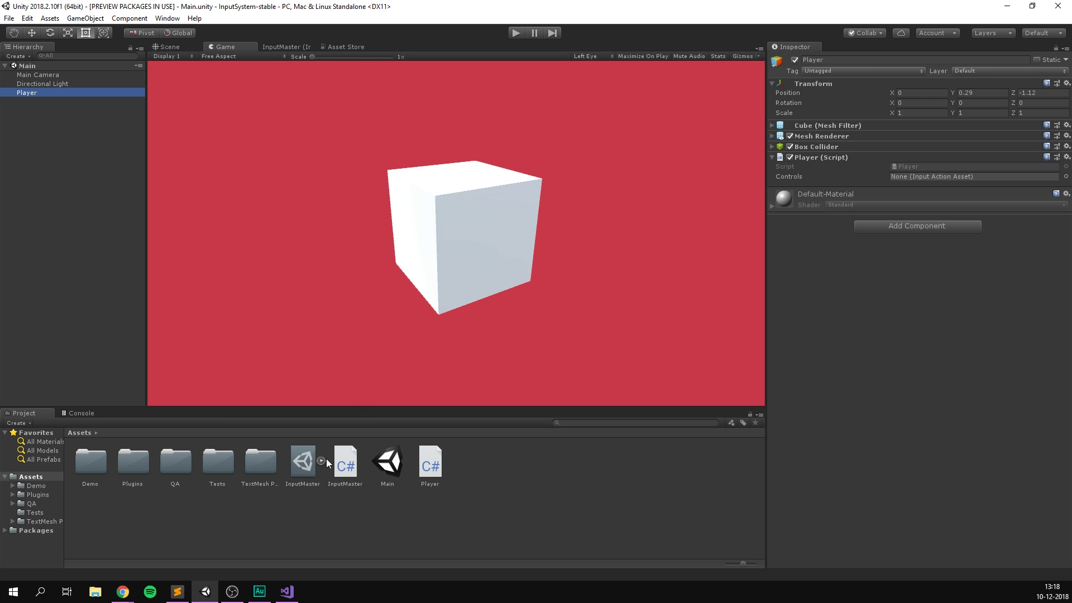
left_click_drag(302, 461, 948, 177)
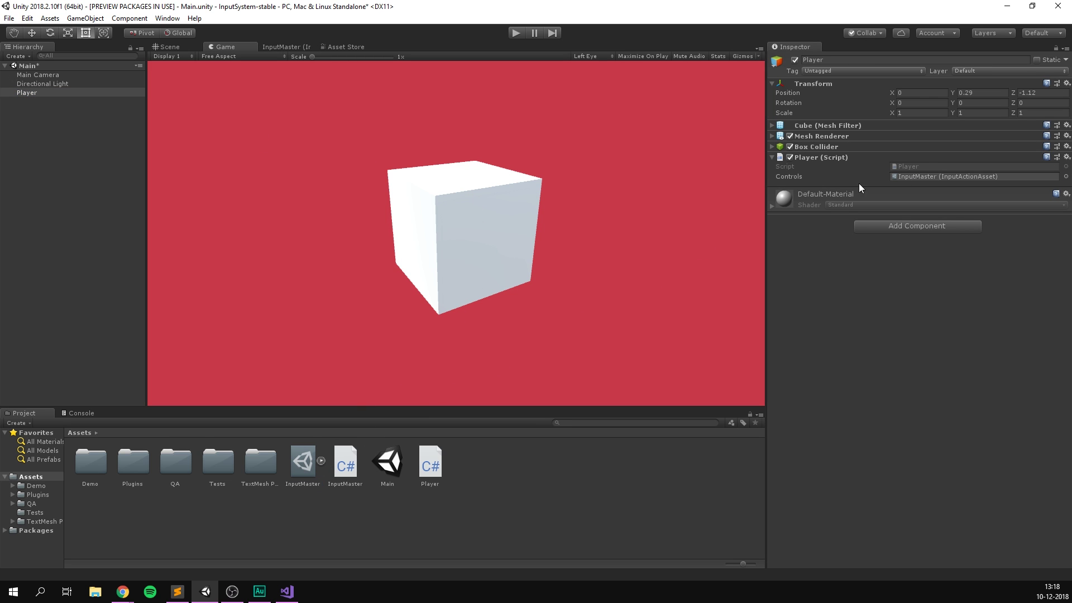
Step: Enter Play mode and fire Shoot six times, logging "We shot the sherif!" in the Console
left_click(513, 32)
left_click(90, 413)
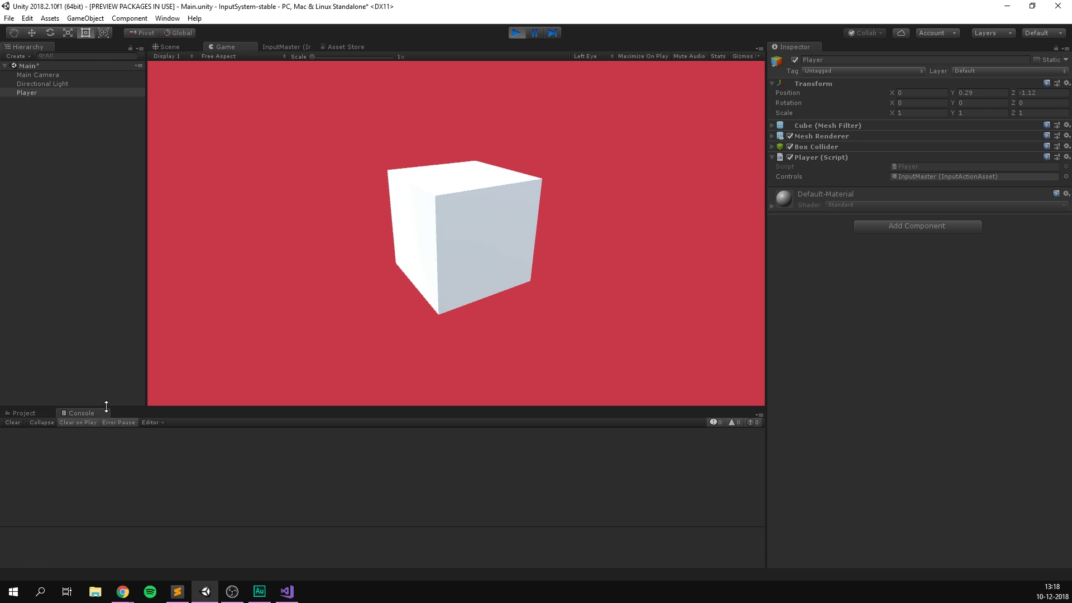
left_click(637, 162)
left_click(637, 162)
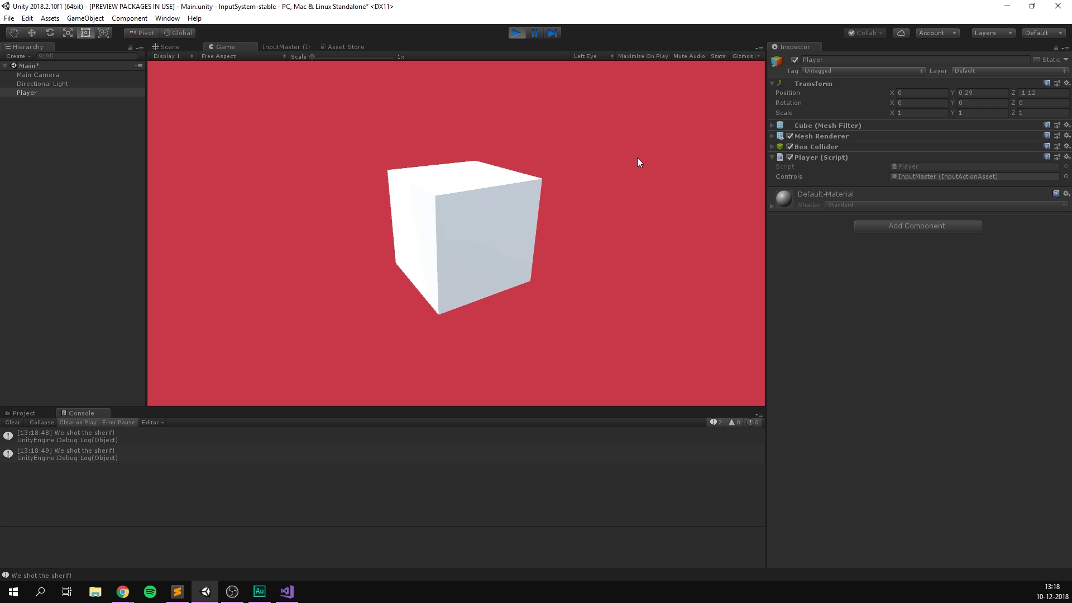
left_click(637, 160)
left_click(637, 161)
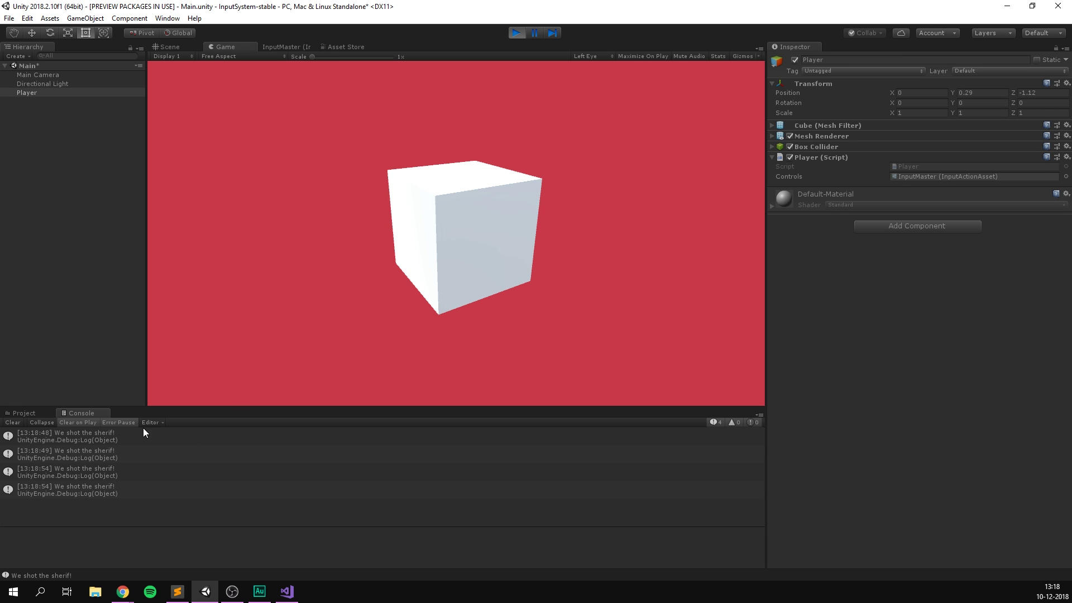
left_click(288, 180)
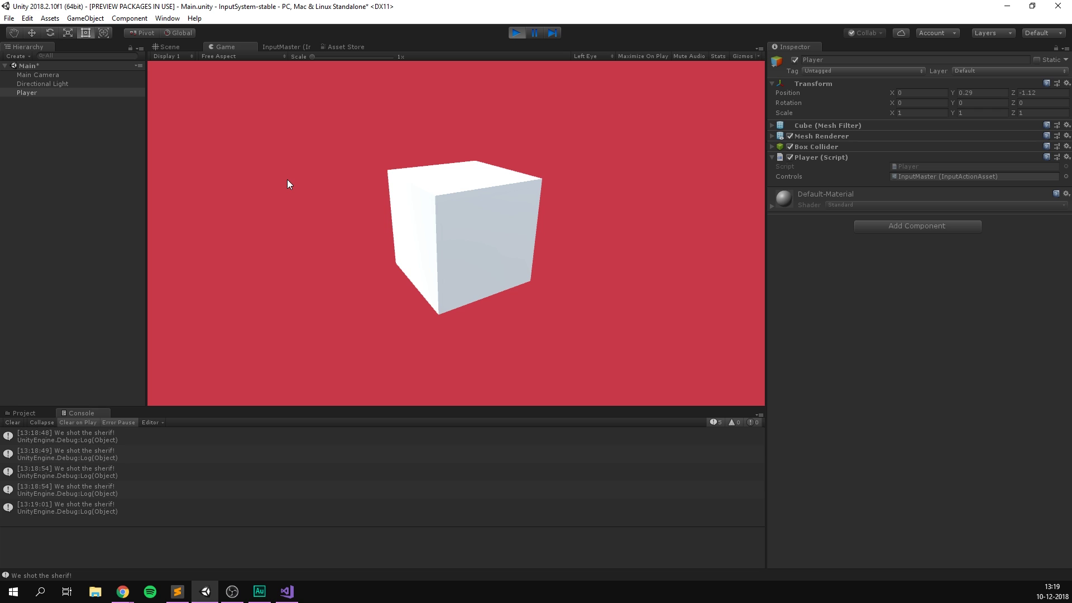
left_click(287, 179)
Step: Stop Play mode and give Shoot's space [Keyboard] binding a Press interaction
left_click(513, 31)
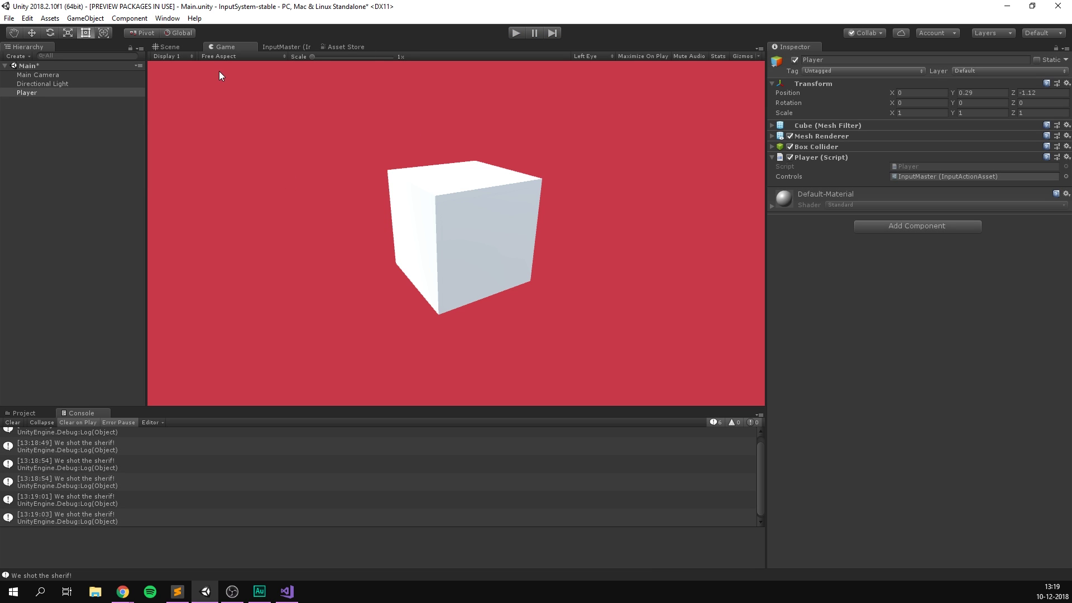
left_click(275, 46)
left_click(350, 93)
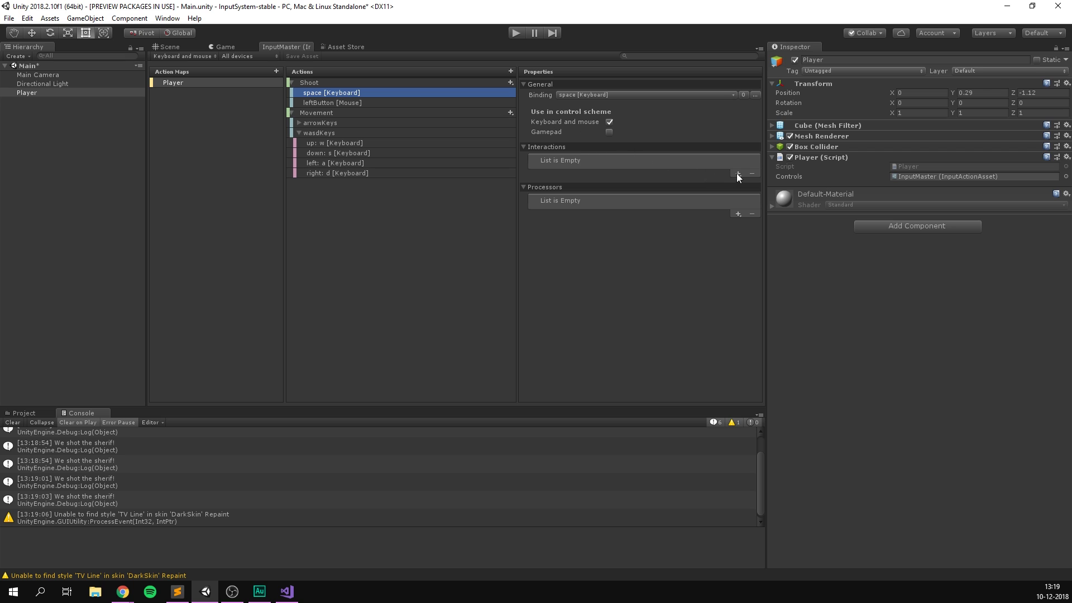
left_click(737, 174)
left_click(751, 179)
Step: Give the leftButton [Mouse] binding a Press interaction, save InputMaster, and enter Play mode
left_click(345, 103)
left_click(737, 174)
left_click(754, 178)
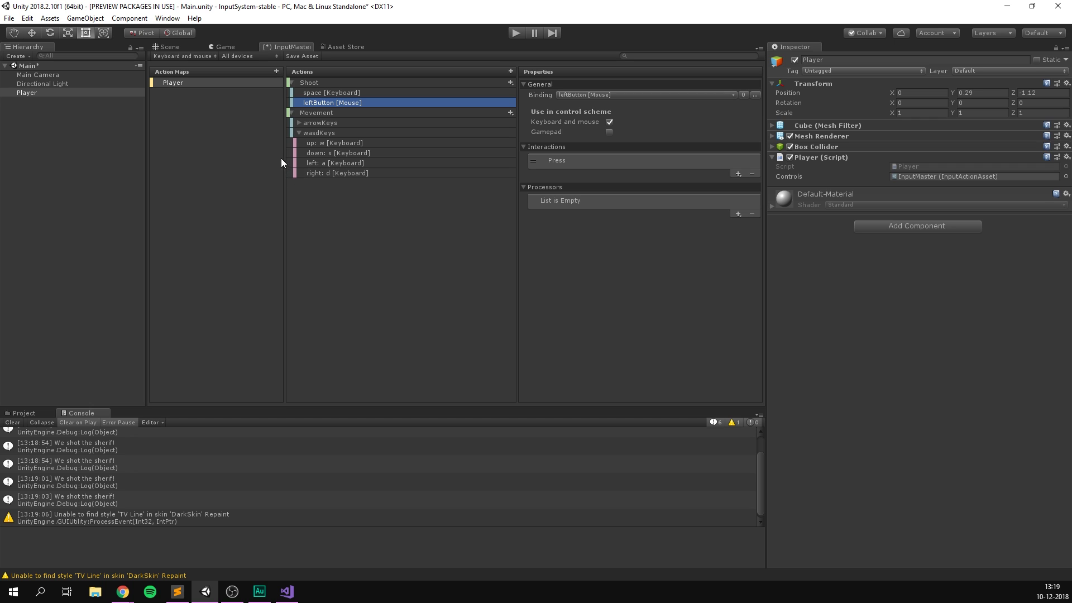
left_click(316, 57)
left_click(518, 33)
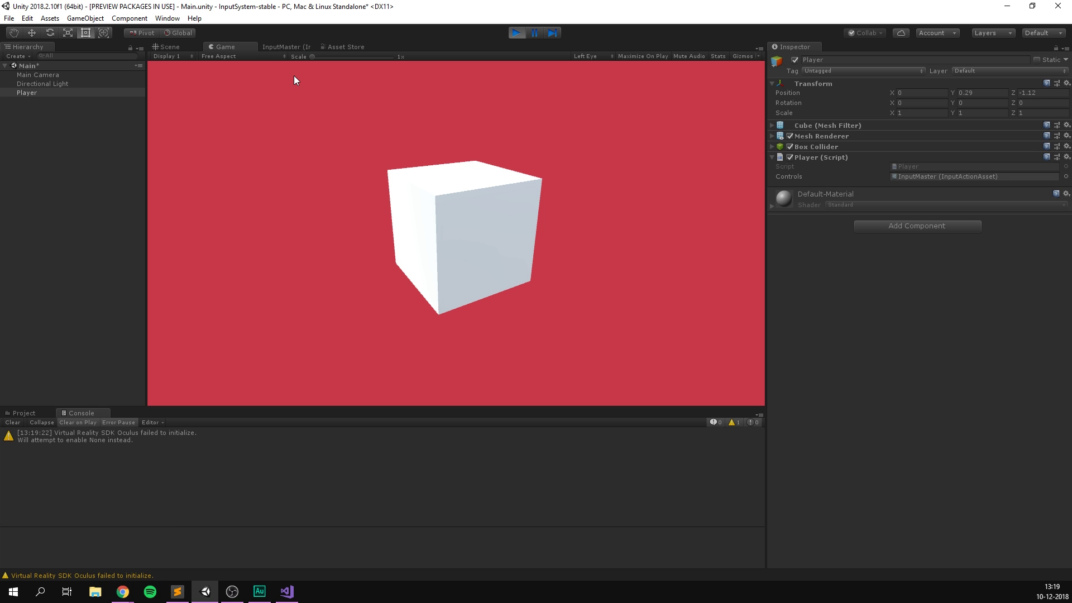
Step: Fire the Shoot action four times in the running game
left_click(338, 108)
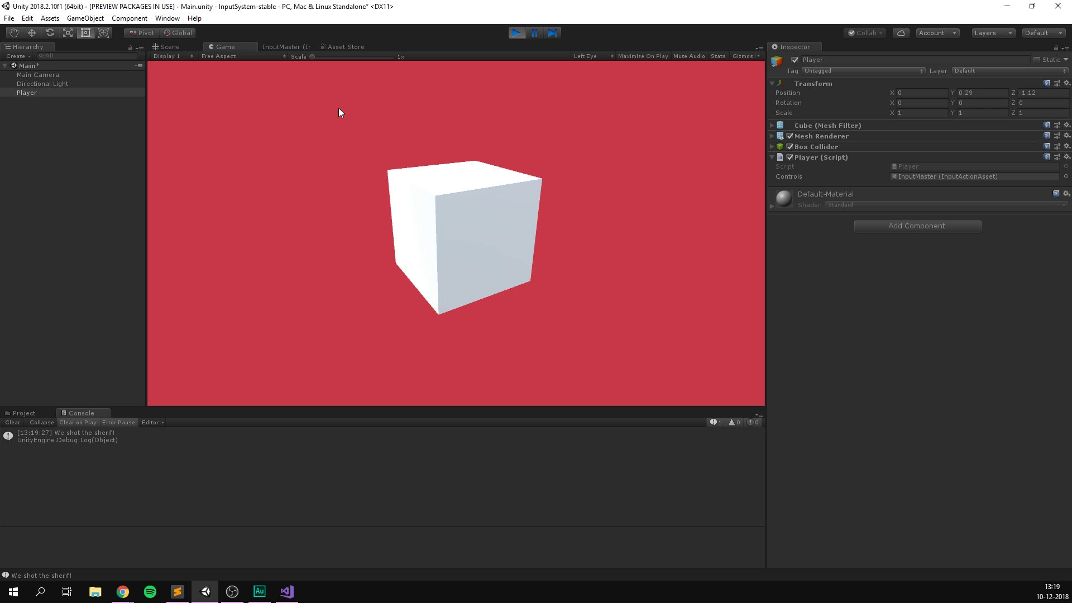
left_click(315, 123)
left_click(300, 138)
left_click(298, 133)
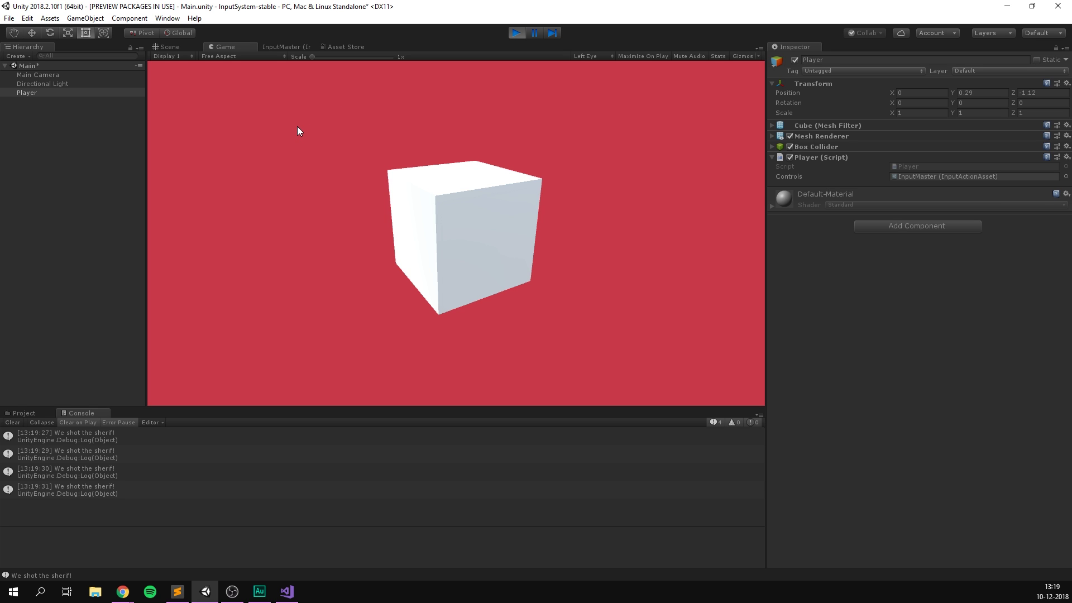
Step: Stop Play mode, clear the Console, and return to Player.cs in Visual Studio
left_click(517, 34)
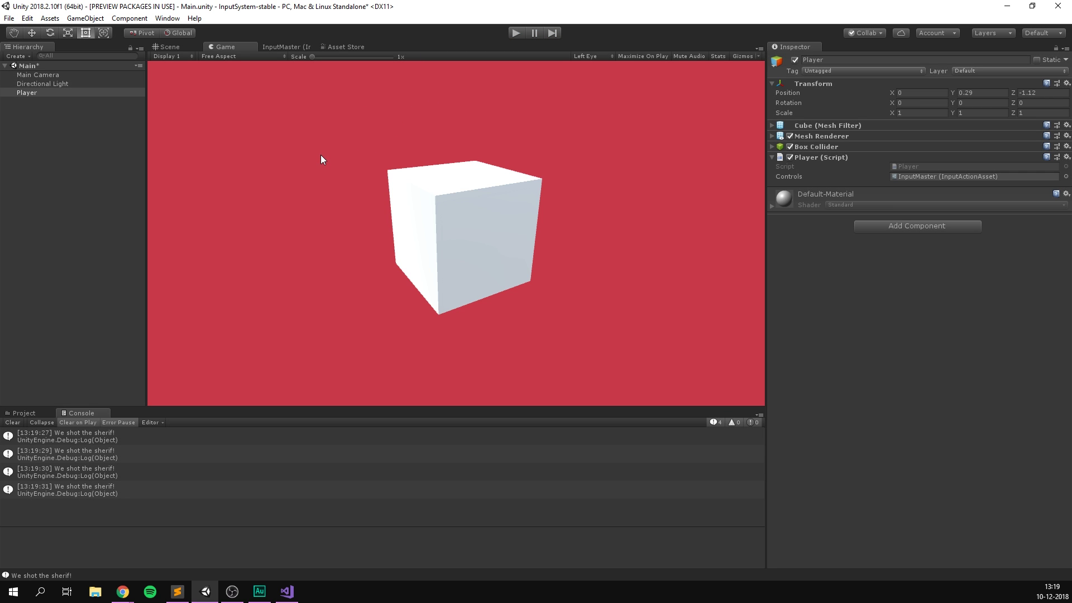
left_click(282, 47)
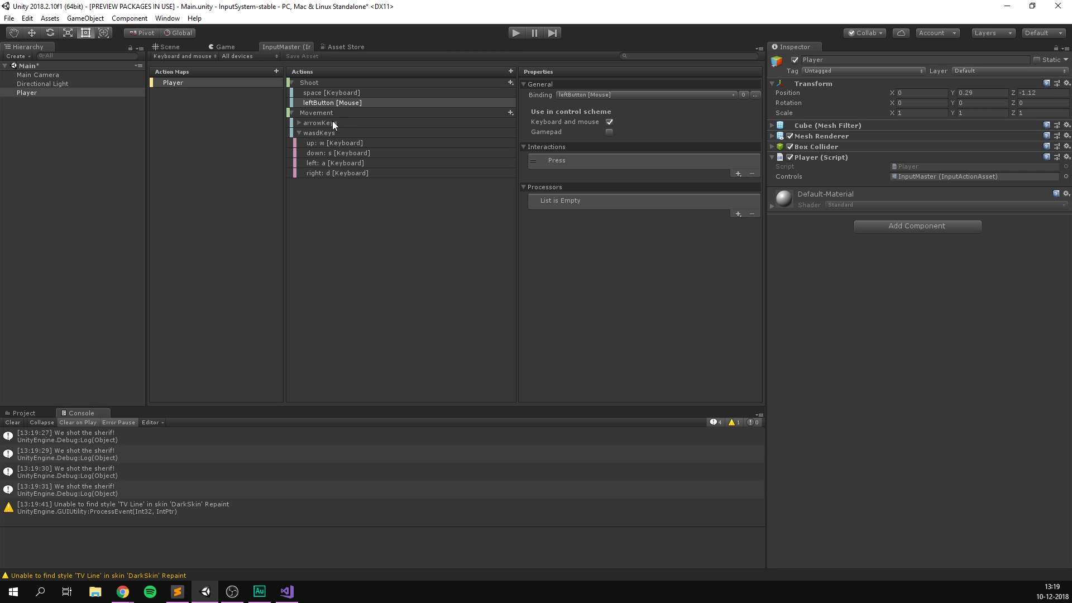
left_click(13, 423)
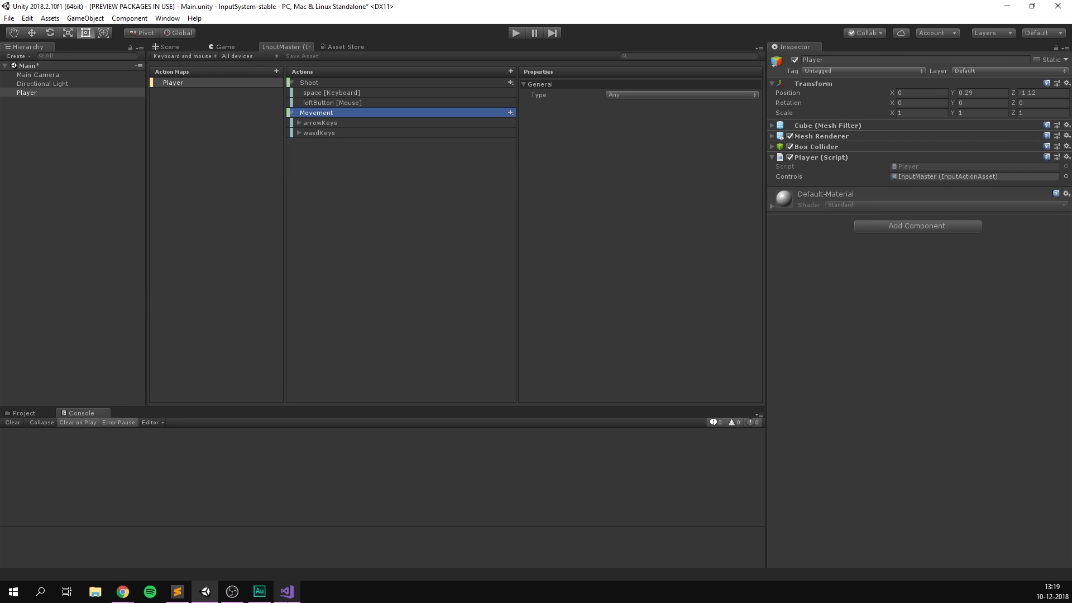
left_click(287, 591)
Step: Add a void Move() method below Awake that logs "Player wants to move!"
left_click(498, 304)
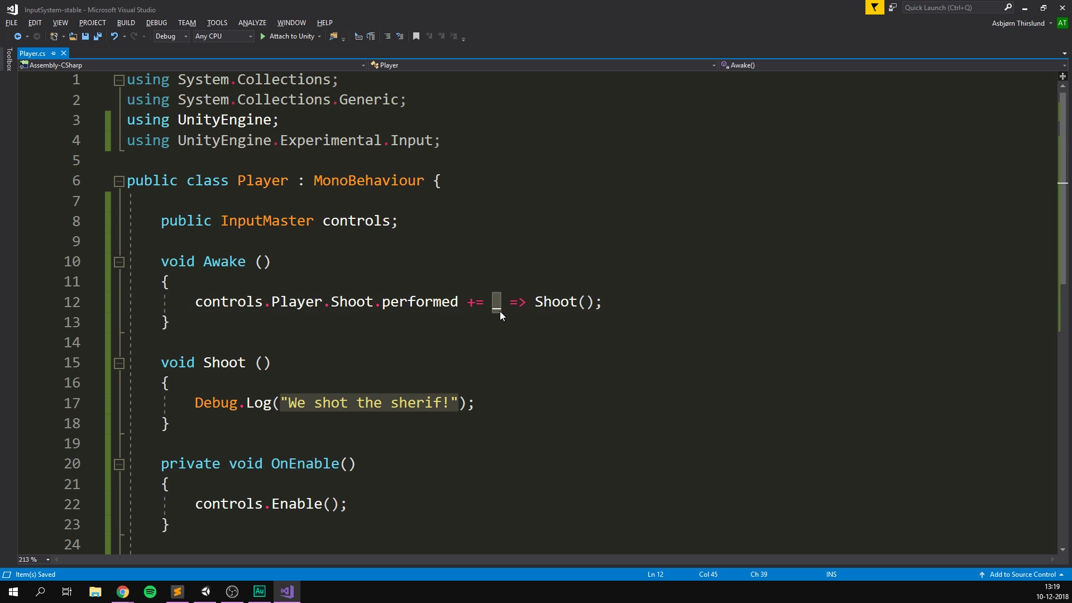
left_click(615, 307)
left_click(182, 344)
key("Return")
key("Return")
key("Up")
type("void Move () {")
key("Return")
type("Debug.")
type("Log(\"")
type("Player wants to ")
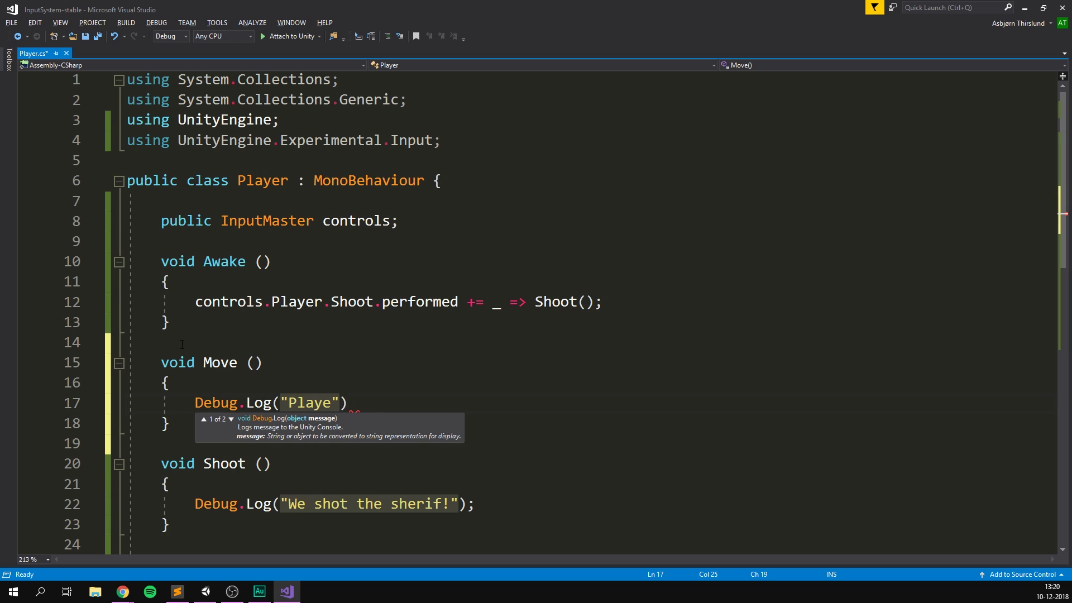
type("move!\");")
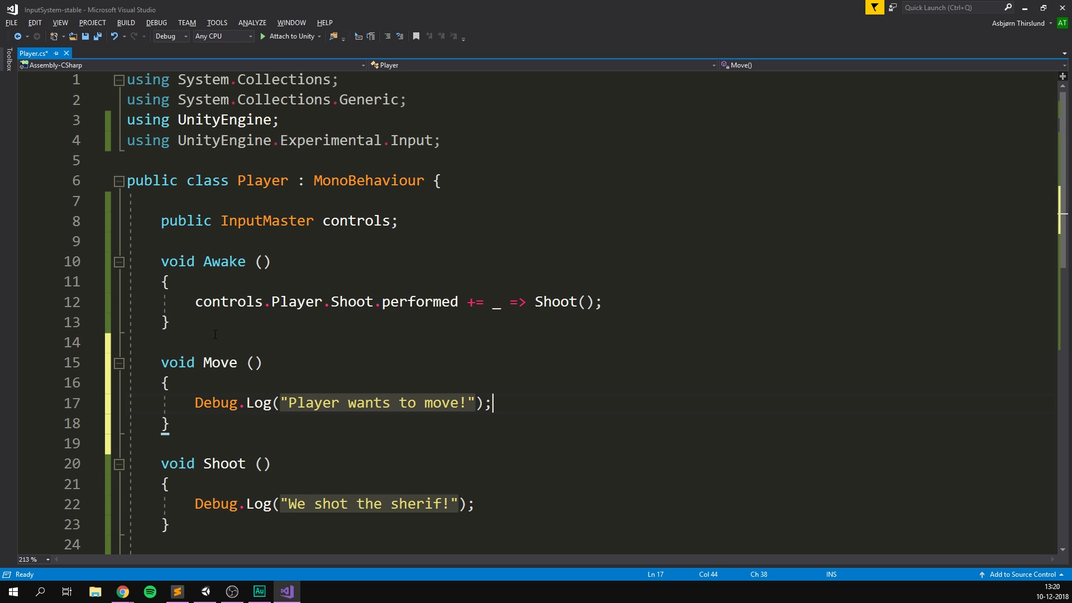
Step: Subscribe ctx => Move() to controls.Player.Movement.performed in Awake and save
scroll(182, 344, "down", 1)
left_click(617, 242)
key("Return")
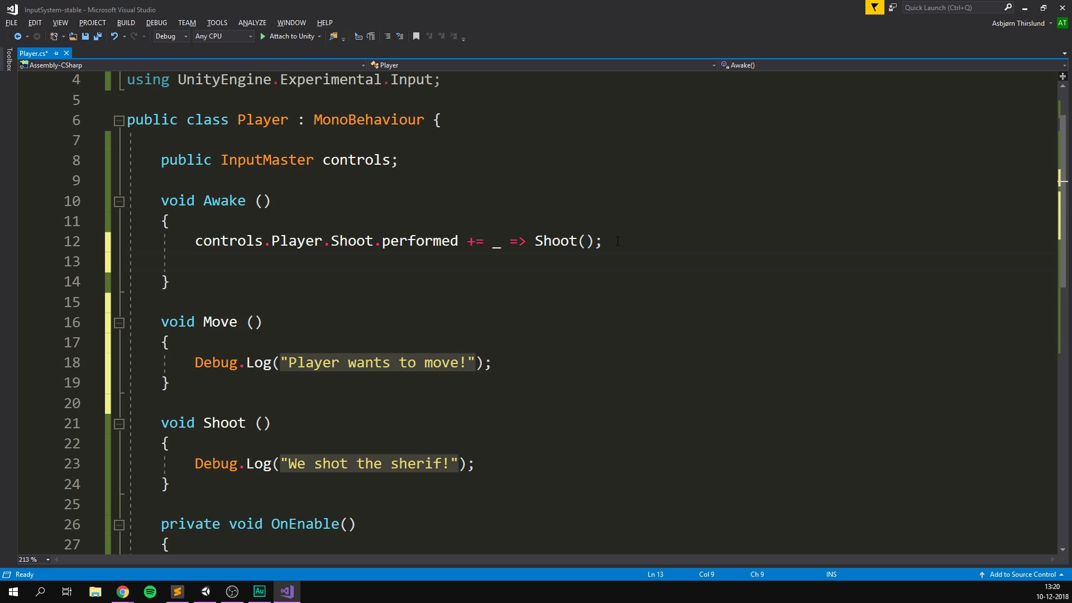
type("controls.")
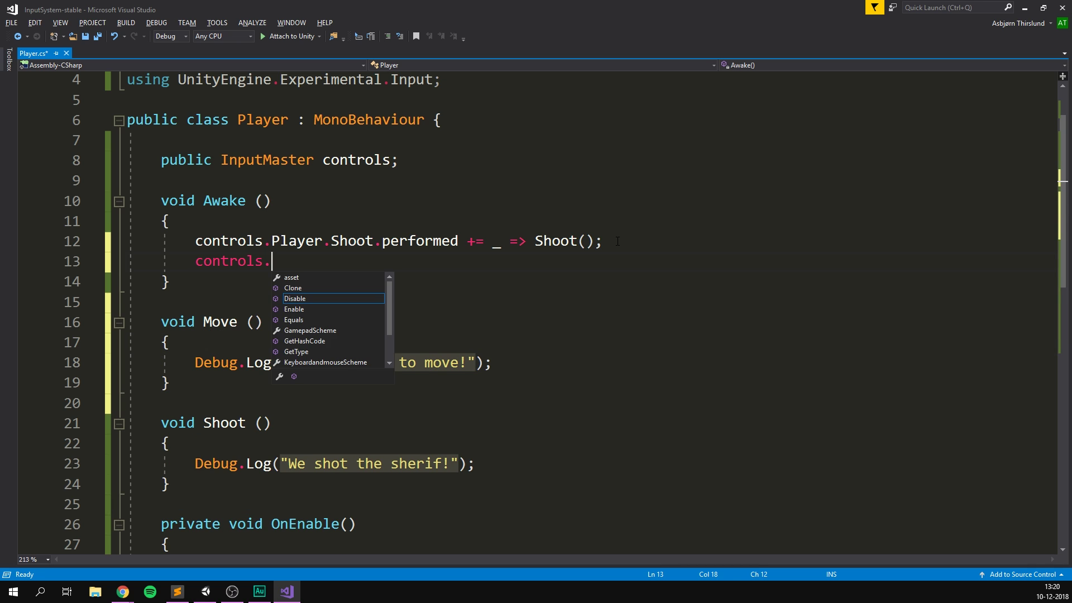
type("Player.Movement")
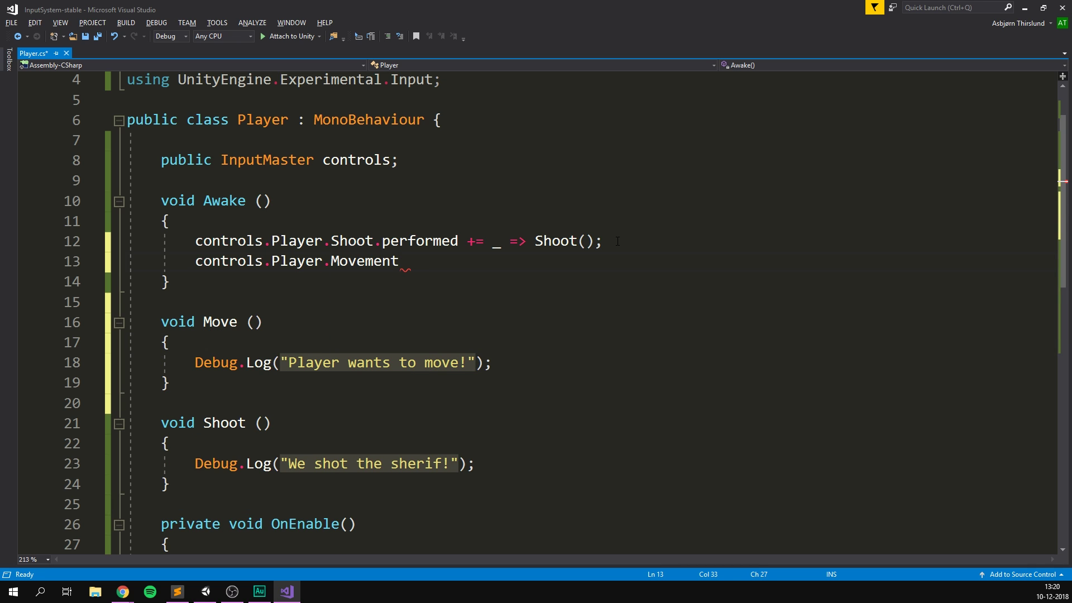
type(".performed += ")
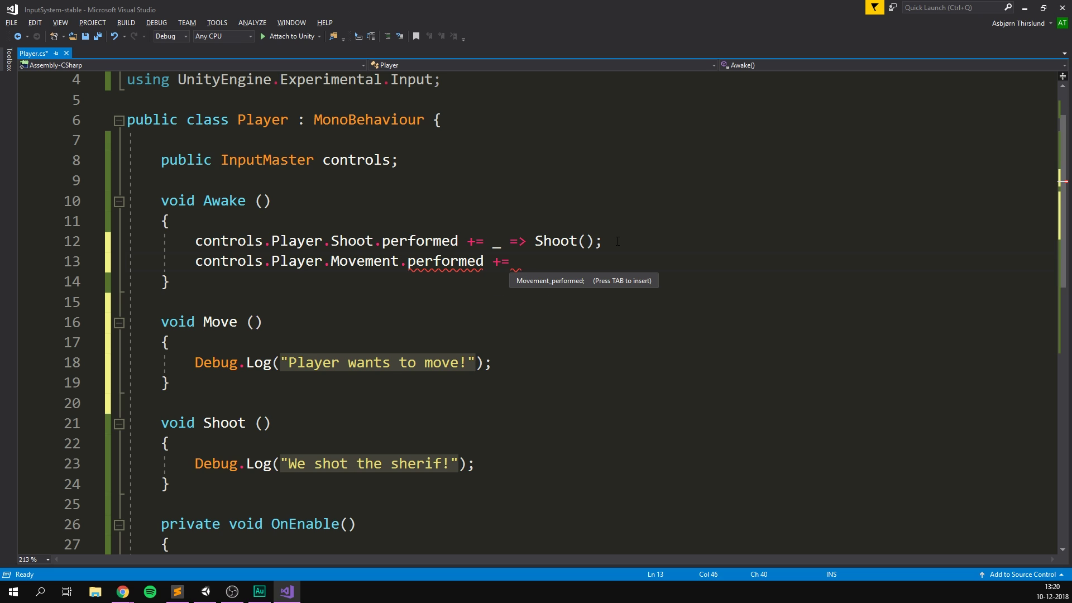
type("ctx")
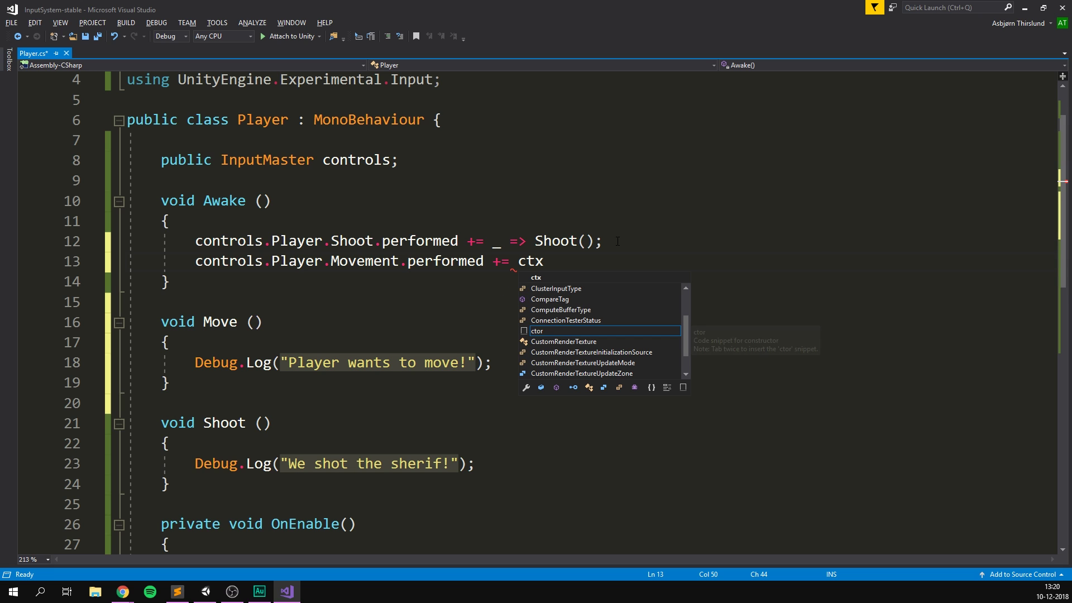
type(" => ")
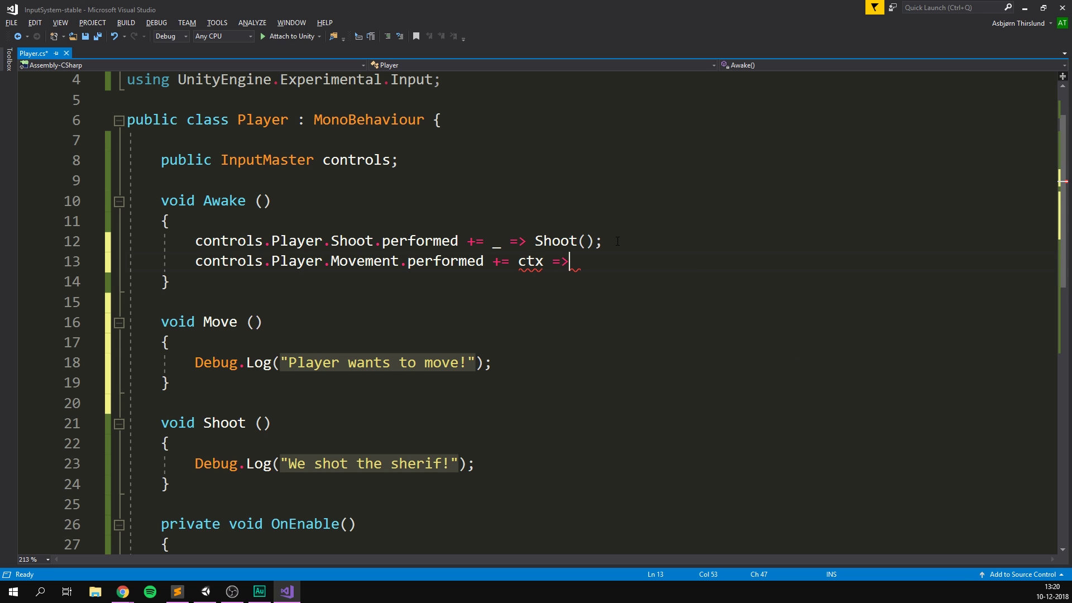
type("Move();")
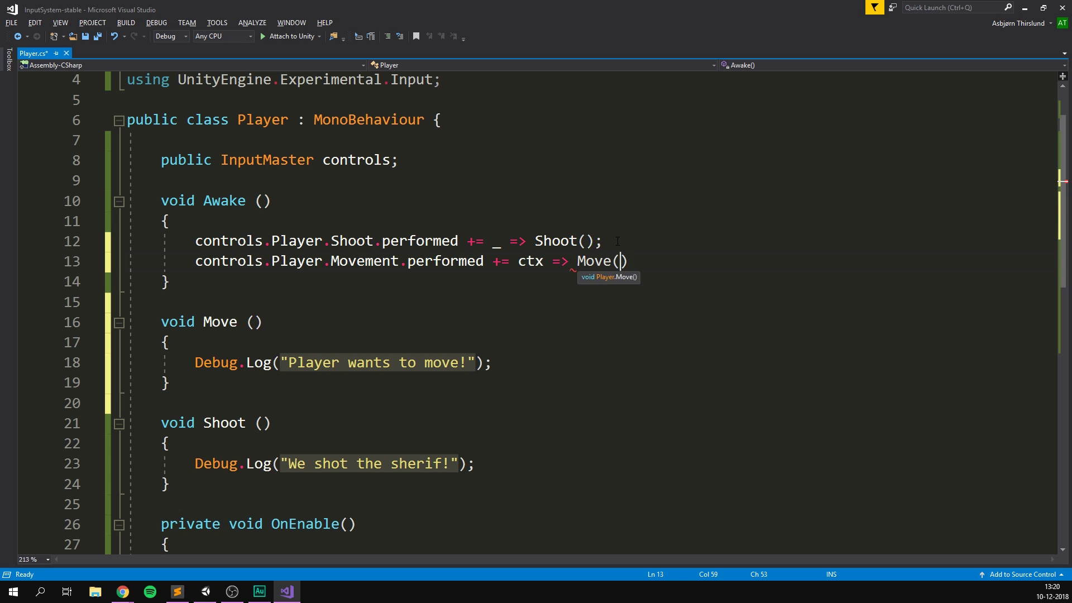
key("ctrl+s")
Step: Enter Play mode in Unity and press W to trigger repeated "Player wants to move!" logs
key("alt+Tab")
left_click(517, 32)
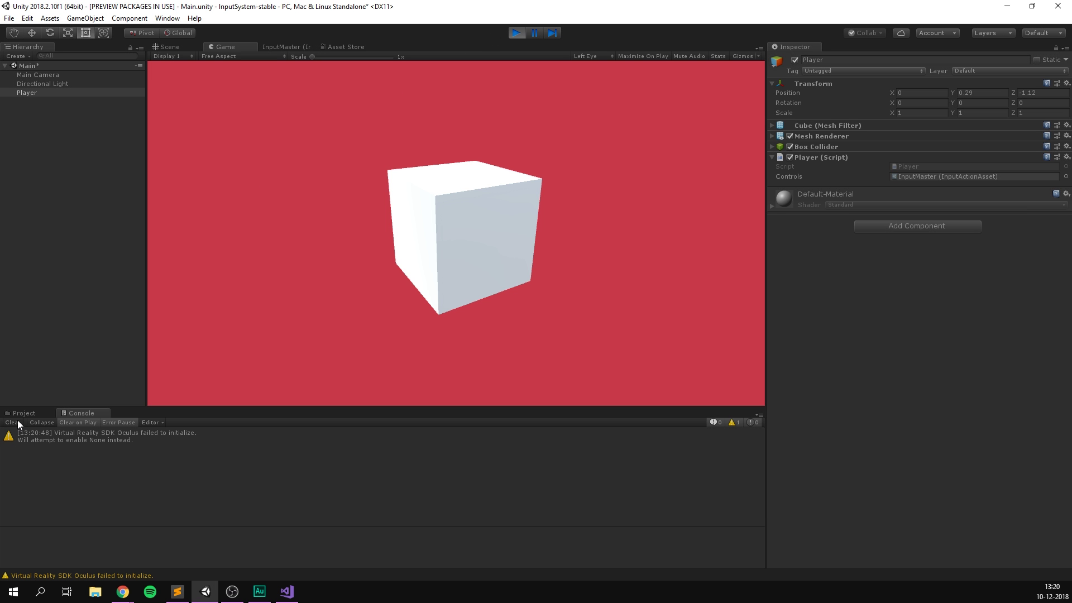
left_click(12, 422)
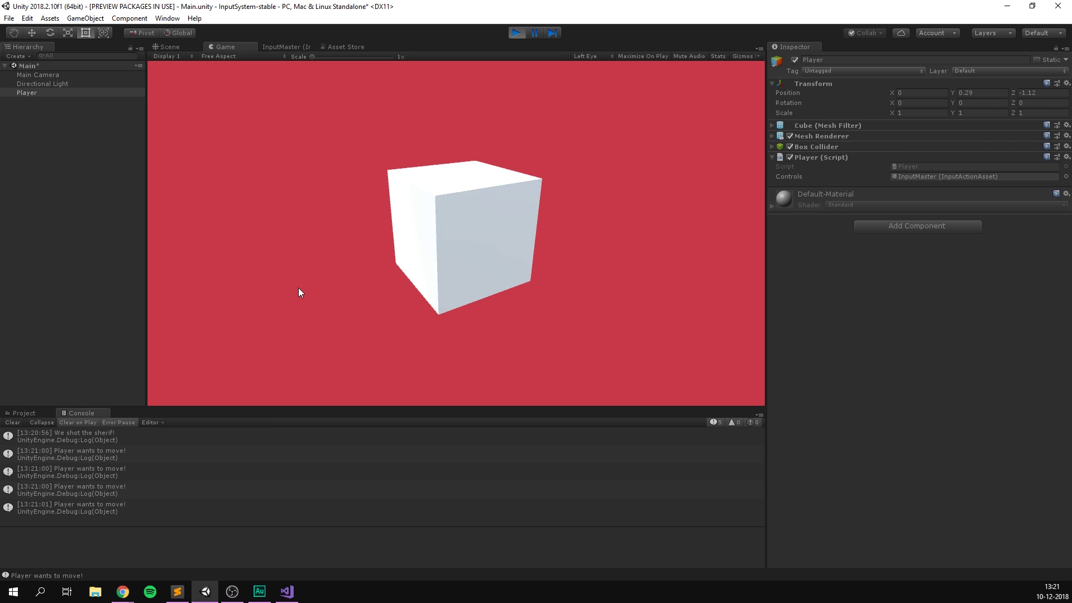
key("w")
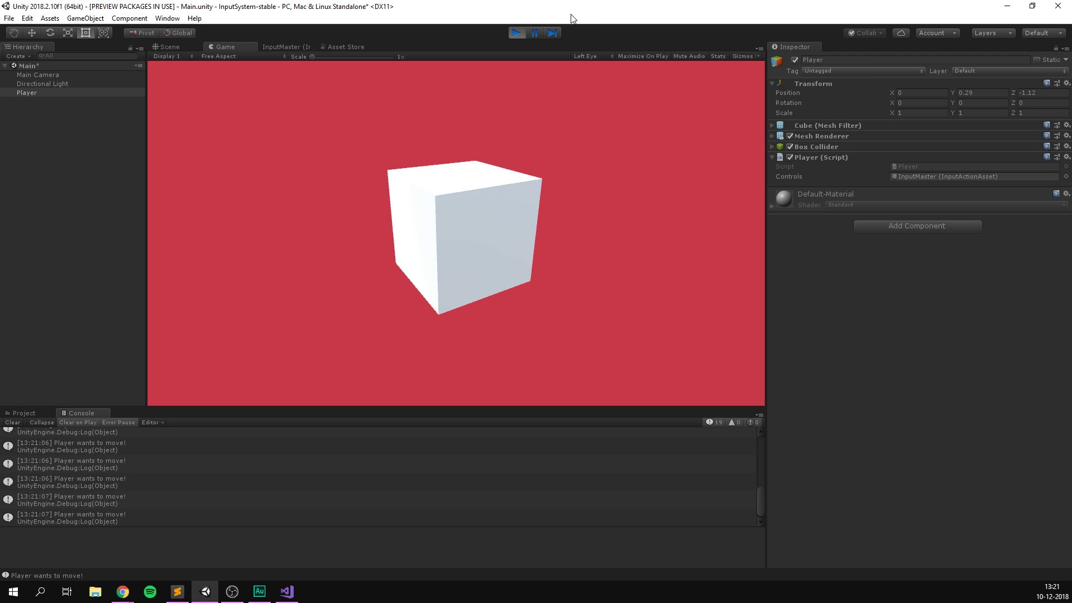
Step: Stop Play mode and add a Vector2 direction parameter to Move
left_click(517, 32)
key("alt+Tab")
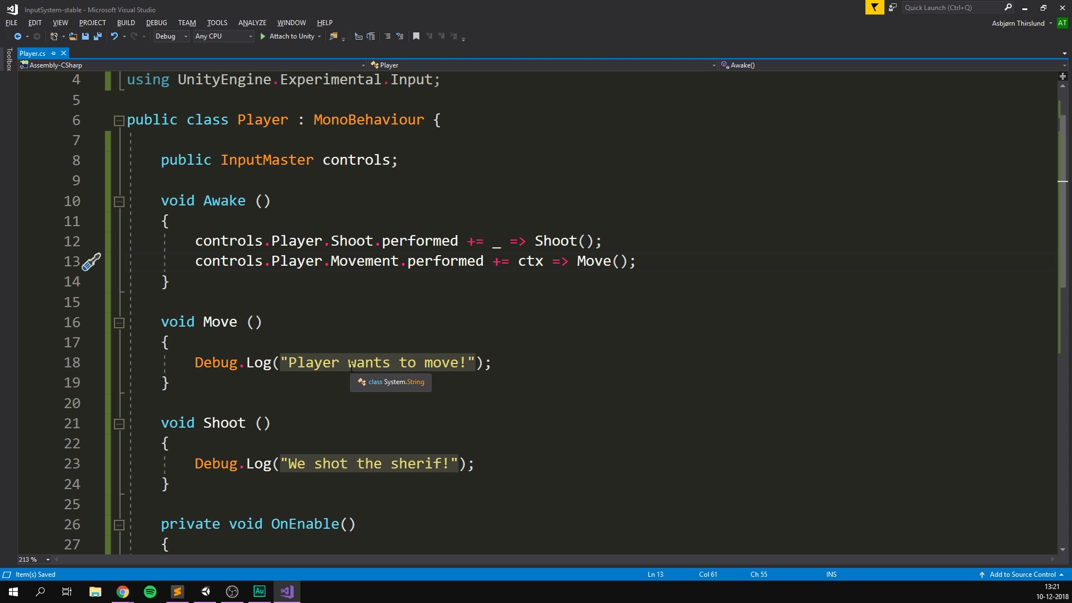
key("Up")
key("Up")
key("Up")
key("Left")
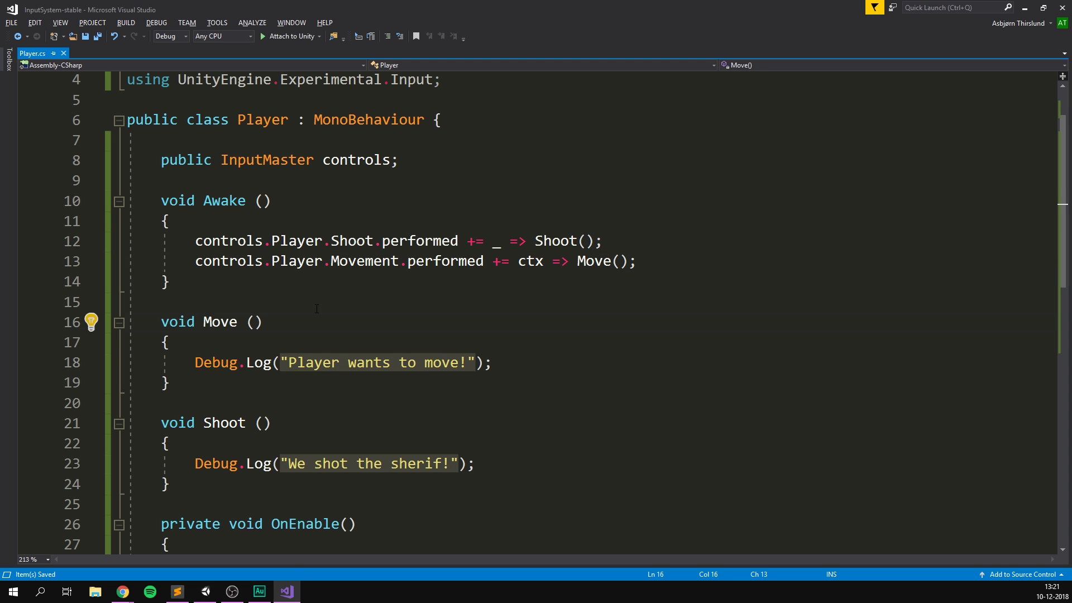
type("Vector2")
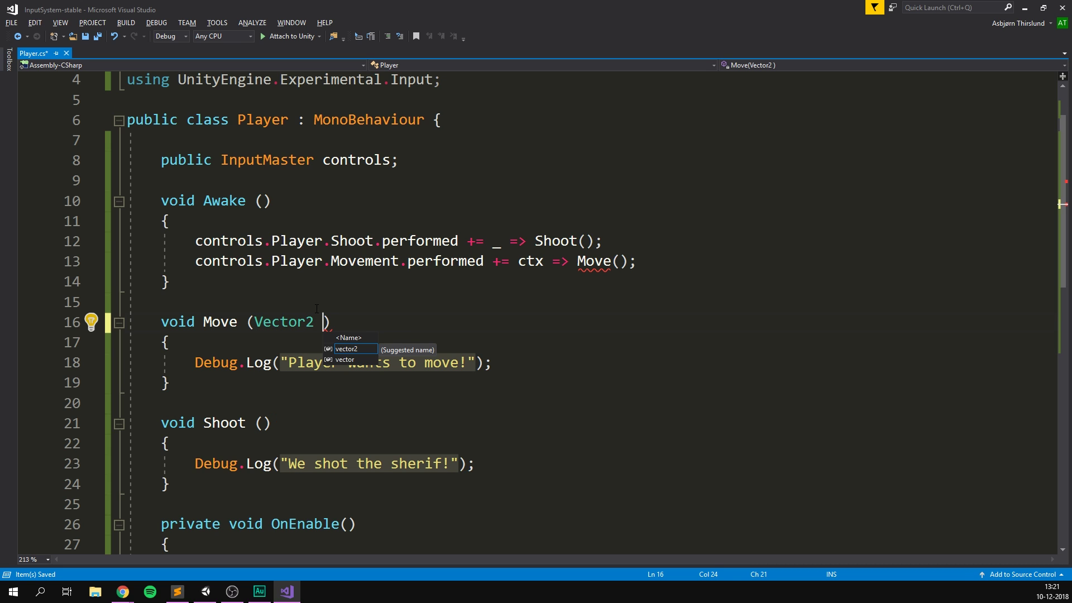
type(" direction")
key("Down")
Step: Change Move's log to "Player wants to move: " + direction
left_click(465, 363)
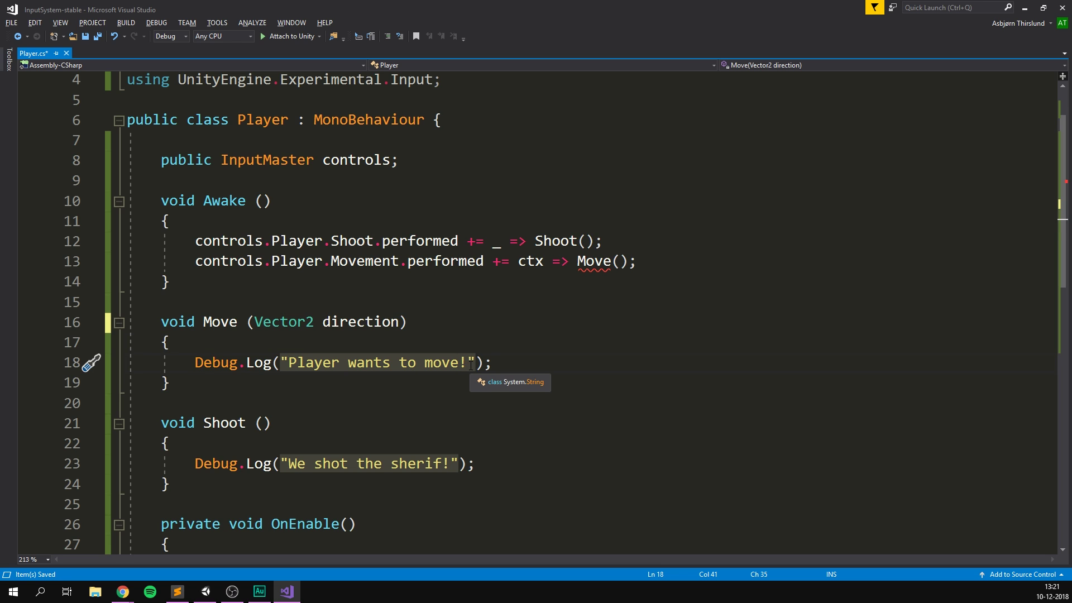
type("\" + direction")
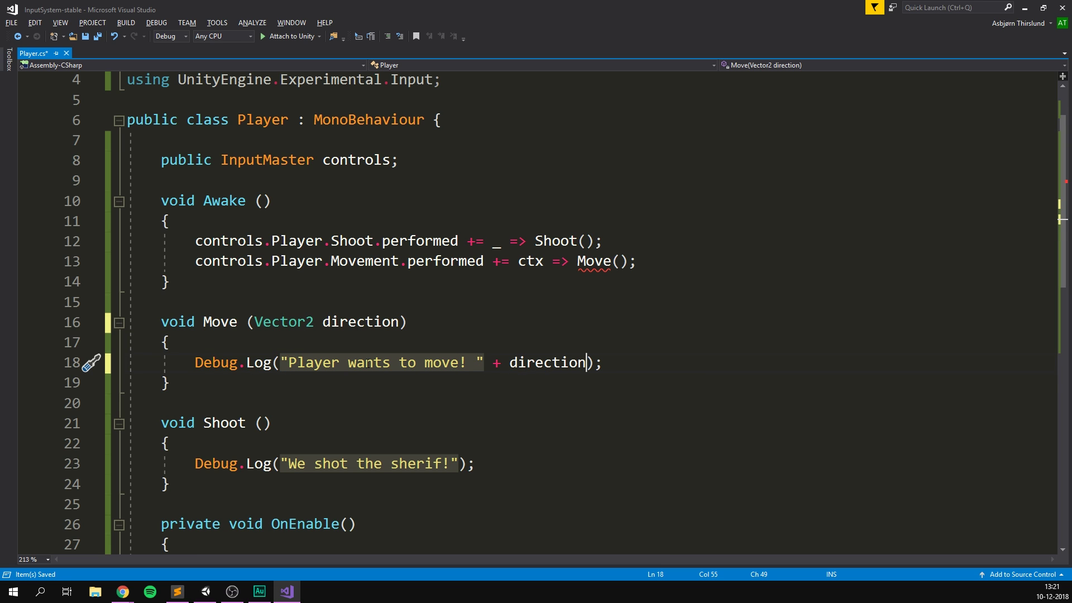
left_click(466, 363)
key("BackSpace")
type(":")
key("End")
Step: Type ctx. inside the Move call on line 13 and browse the context's members
left_click(530, 260)
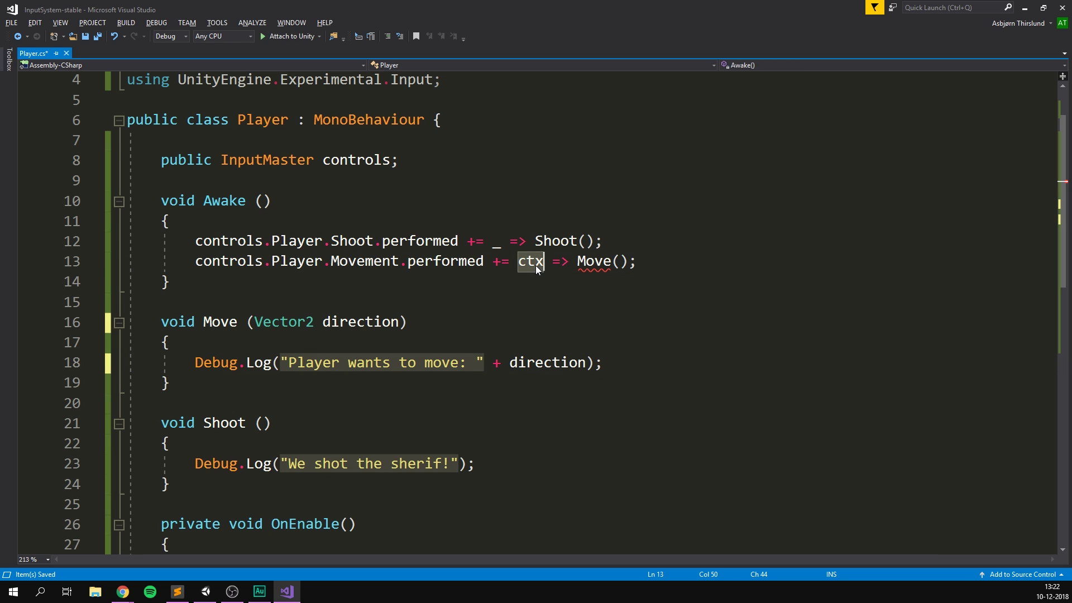
left_click(618, 261)
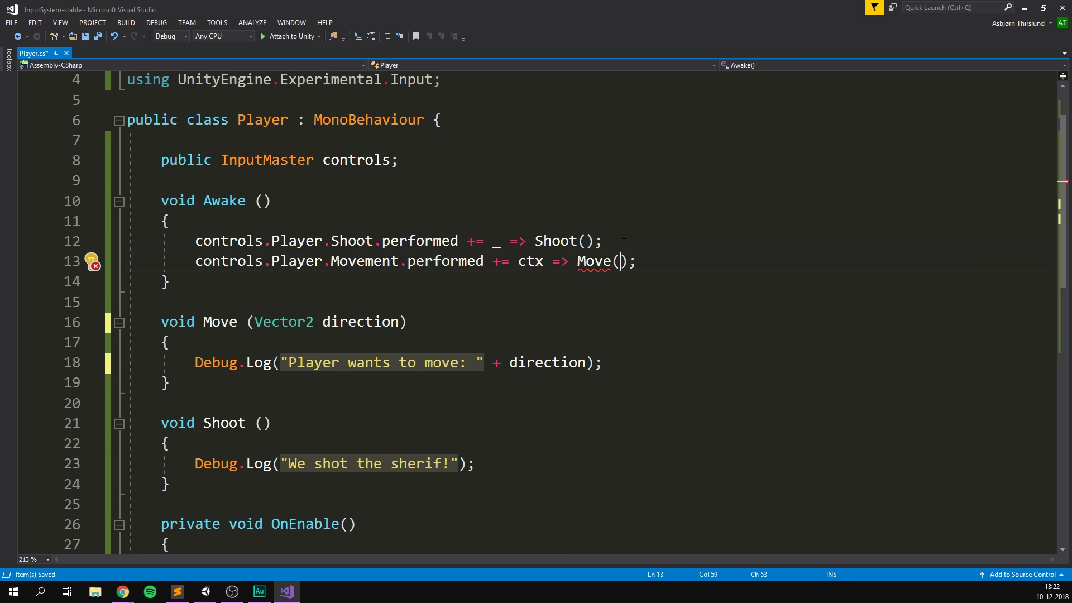
type("ctx")
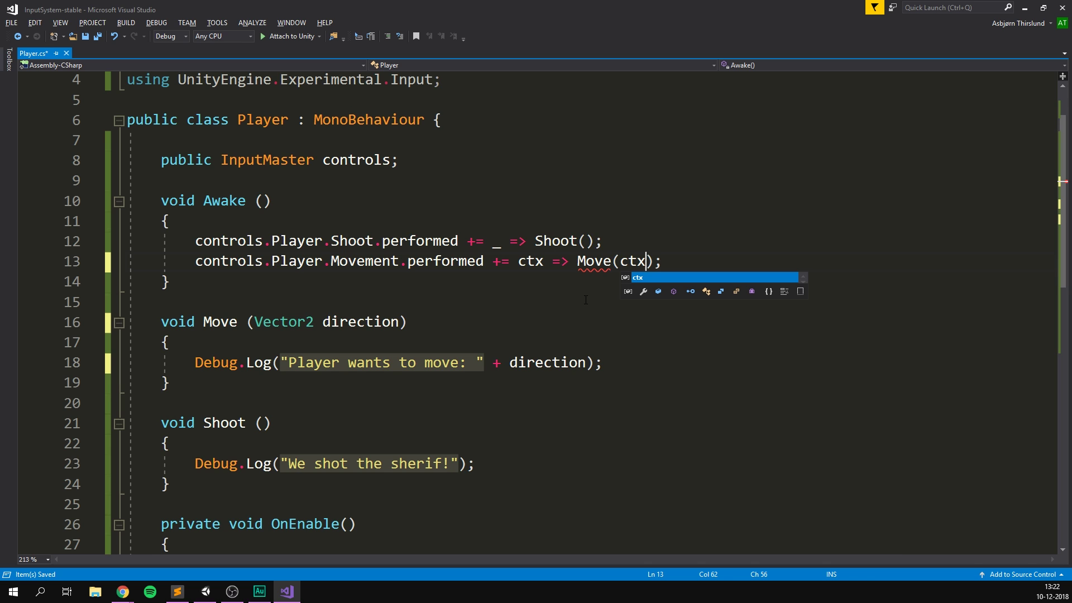
type(".")
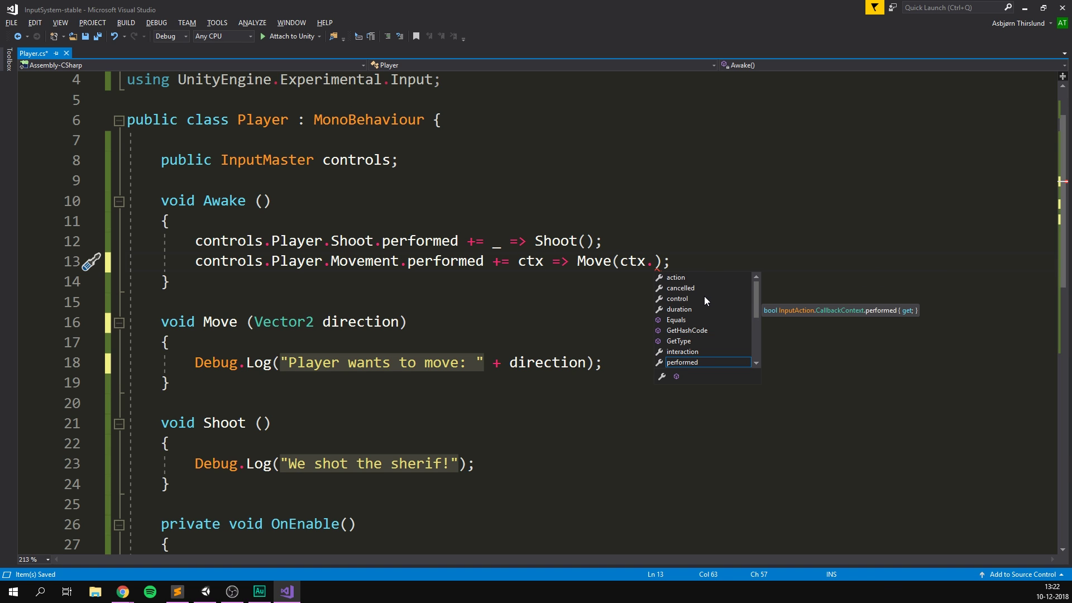
key("Up")
key("Down")
left_click(697, 280)
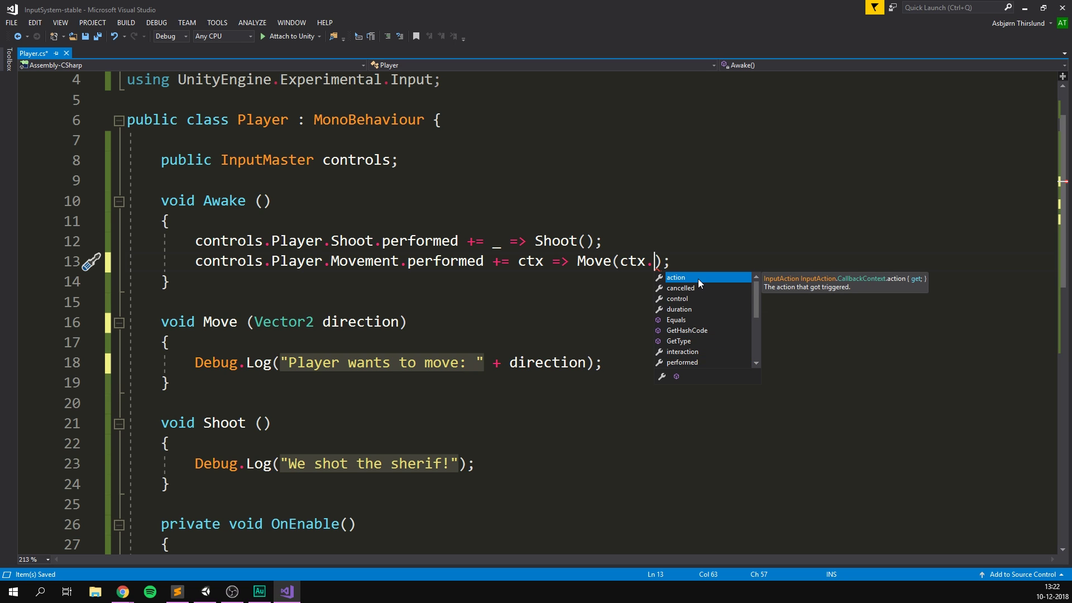
left_click(700, 299)
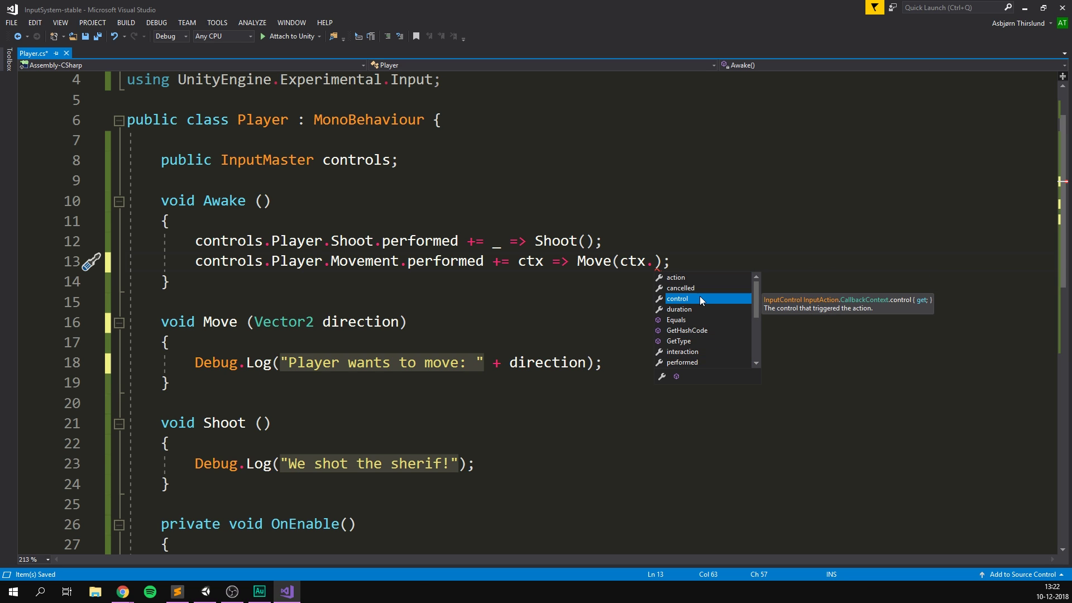
scroll(697, 312, "down", 1)
left_click(698, 321)
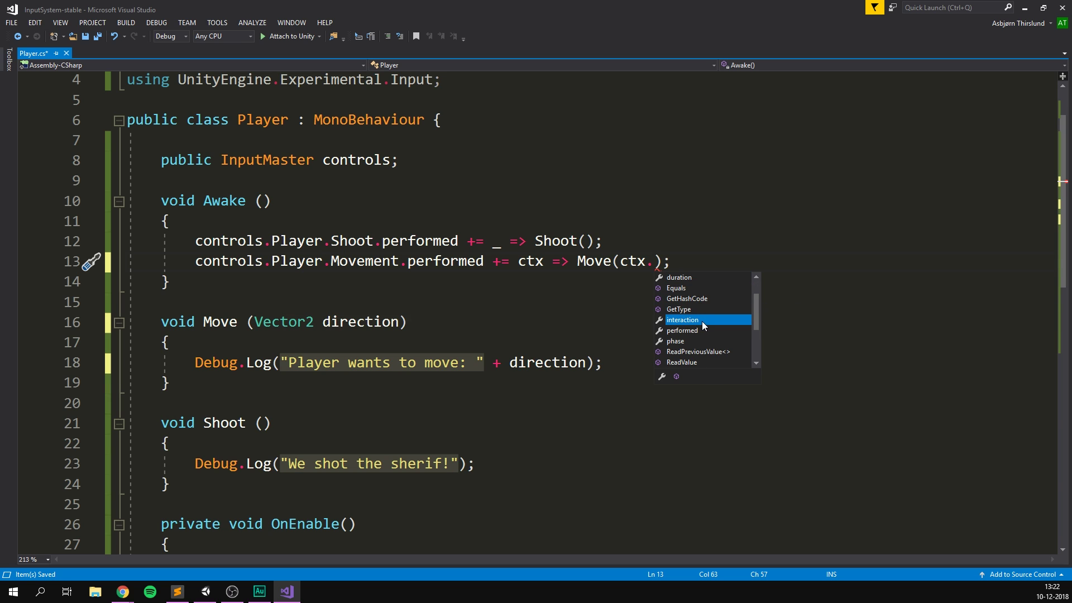
key("Down")
key("Down")
scroll(702, 321, "down", 1)
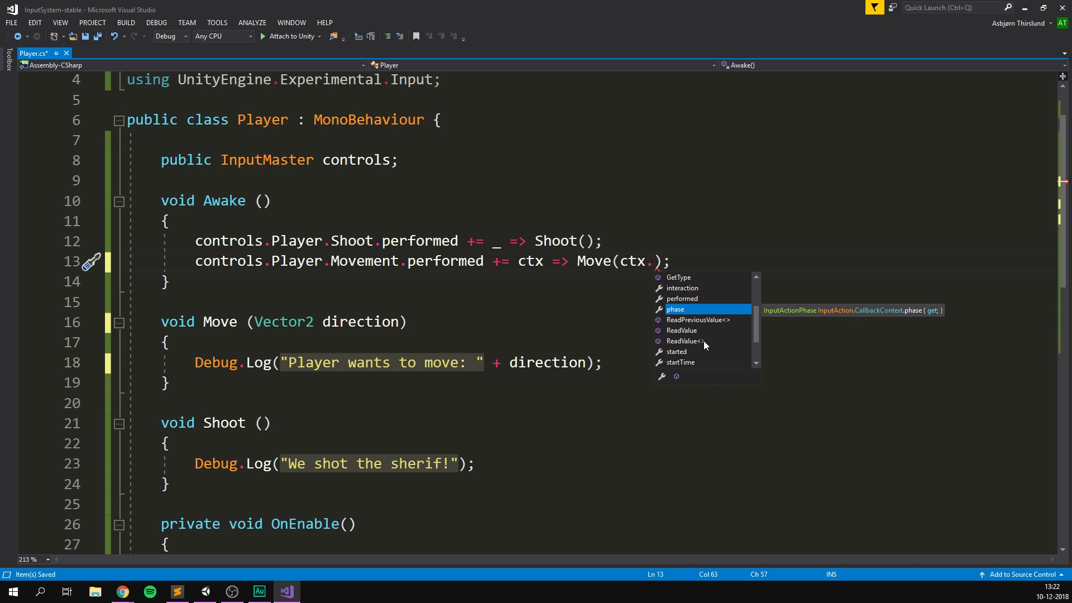
Step: Complete line 13's call as Move(ctx.ReadValue<Vector2>())
double_click(707, 339)
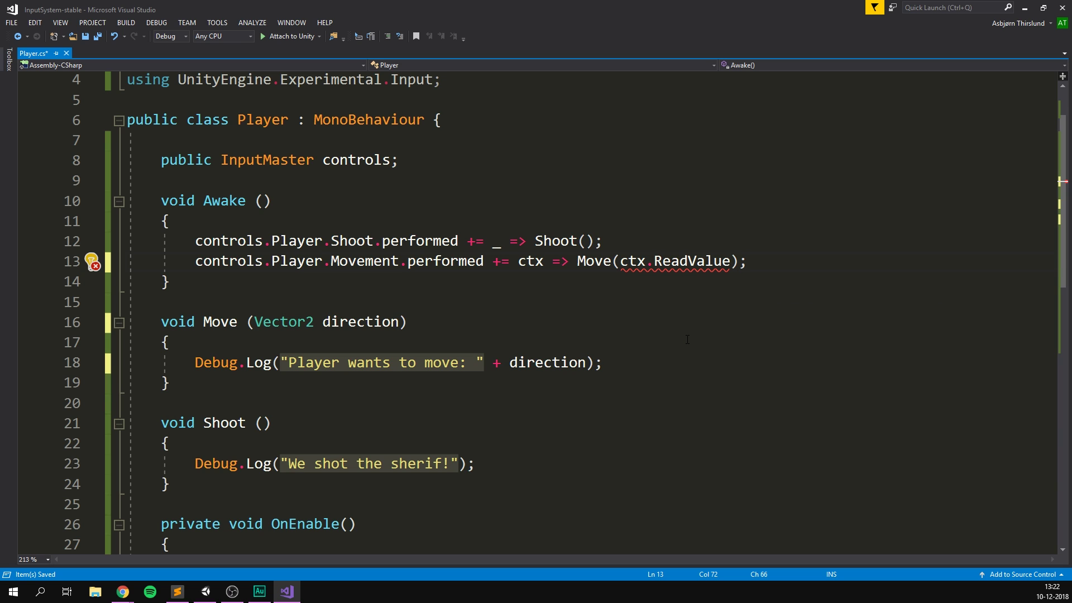
type("<Vector")
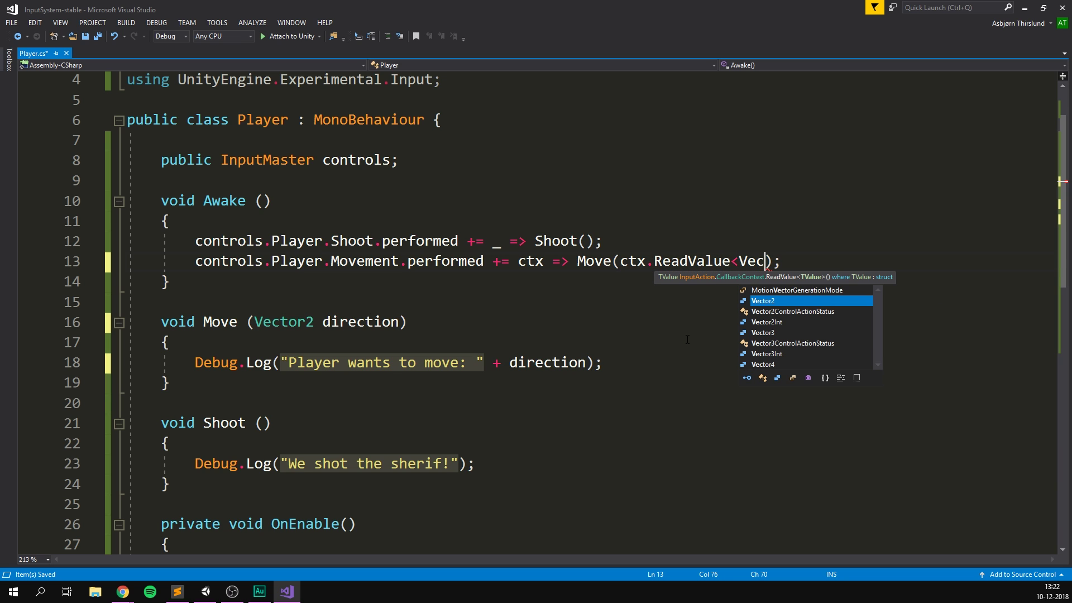
type("2>(")
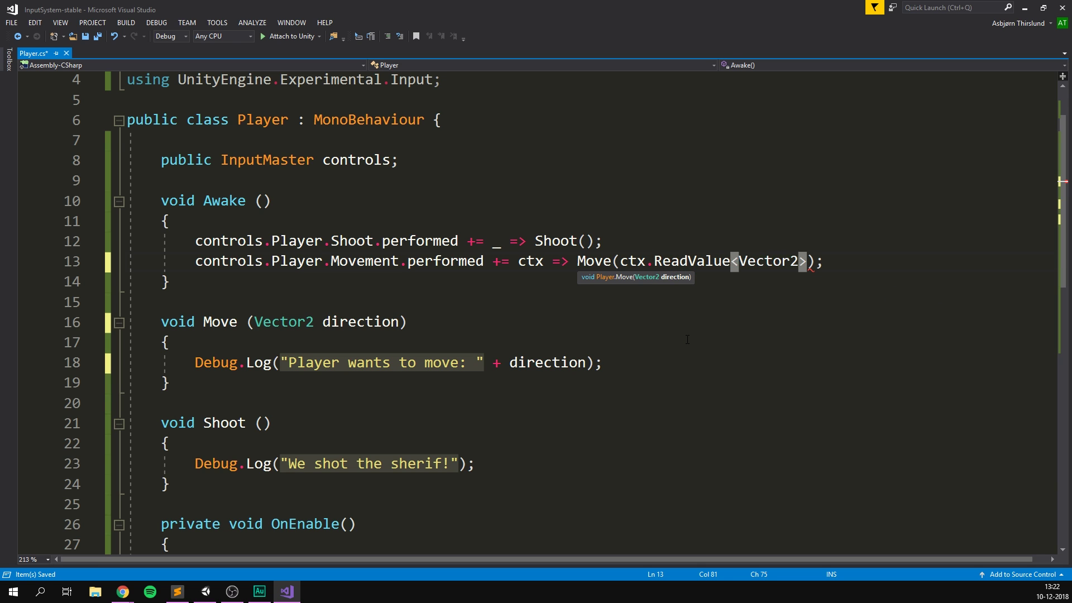
type(")")
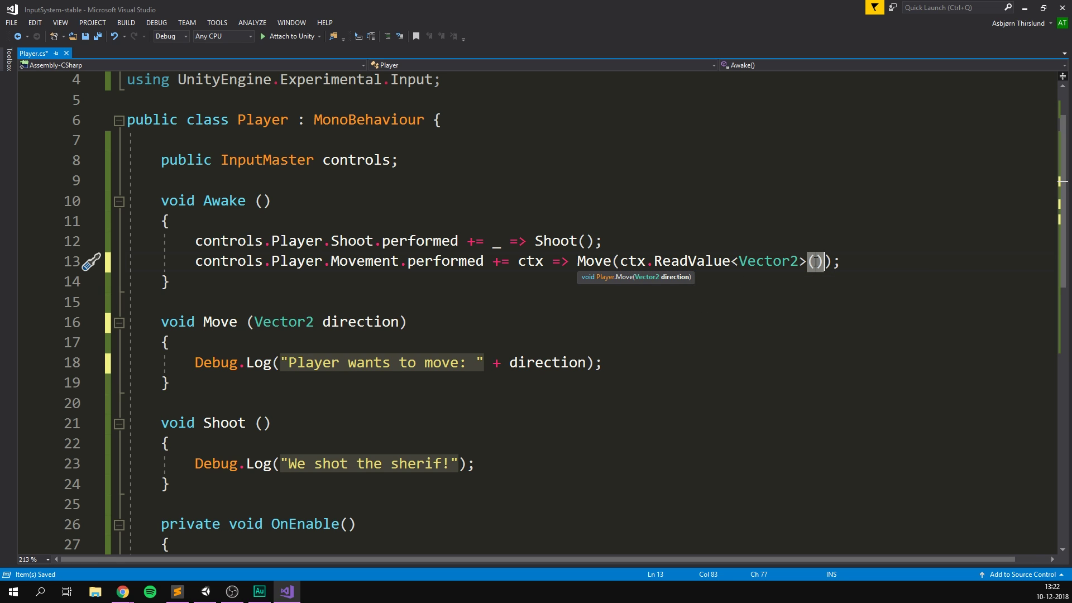
left_click(853, 259)
key("Left")
key("Left")
key("Left")
key("Left")
key("Left")
key("Left")
key("Left")
key("Left")
key("Left")
key("Left")
key("Left")
key("Left")
key("Left")
key("Left")
key("Left")
key("Left")
key("Left")
key("Left")
key("Left")
key("Left")
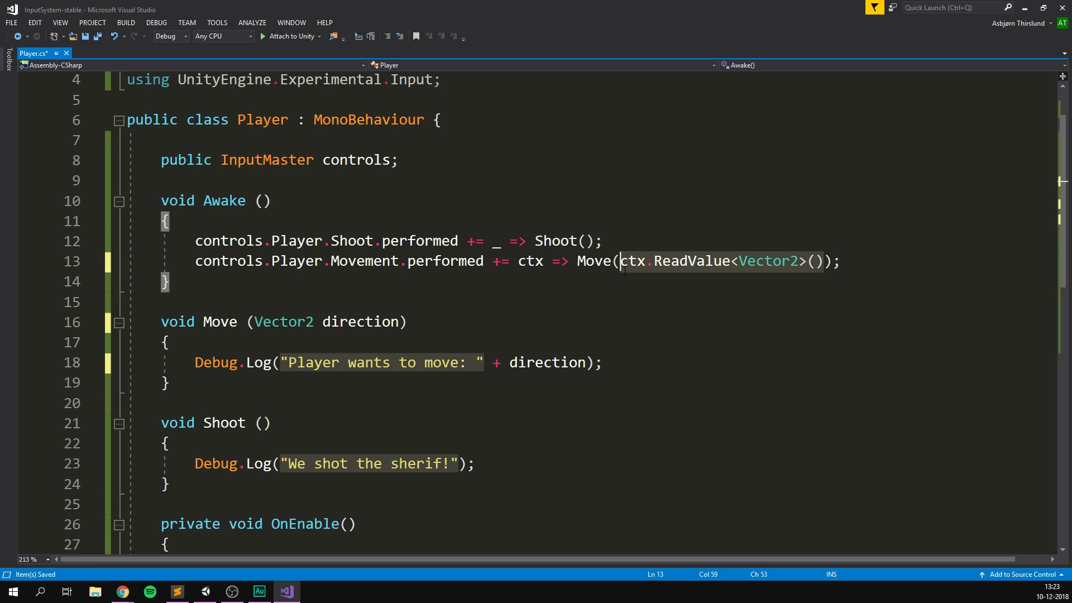
key("shift+End")
key("End")
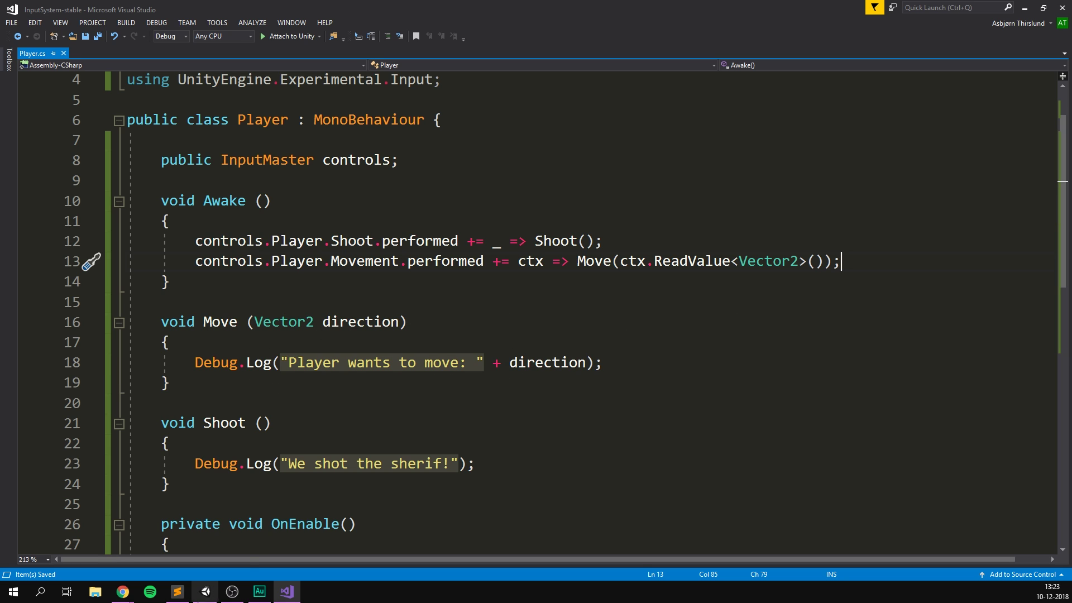
Step: Enter Play mode in Unity and press D, A, W and S to log each single direction
left_click(205, 591)
left_click(516, 31)
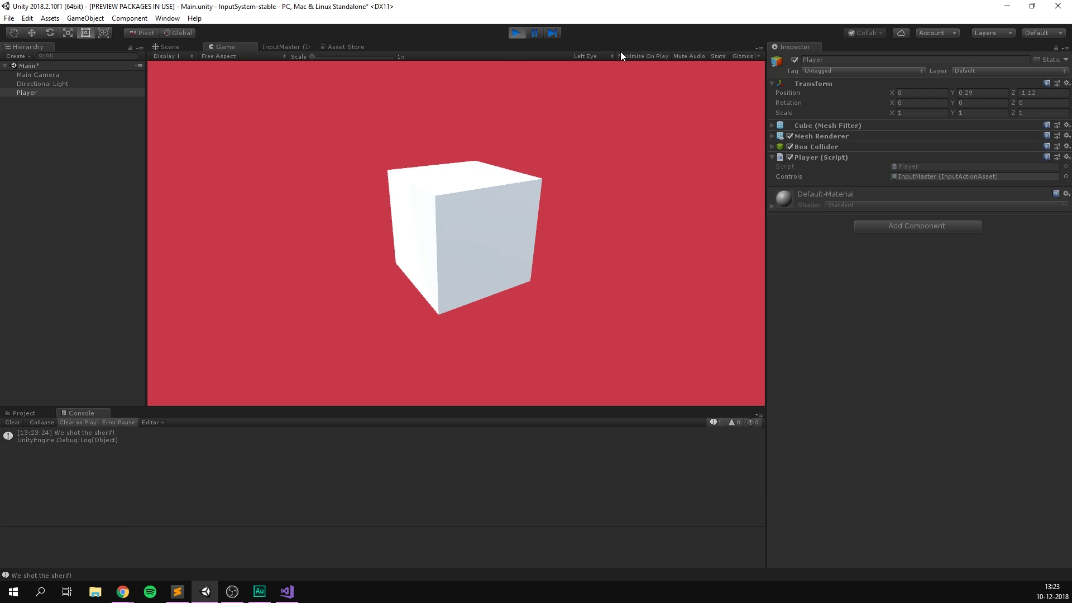
key("d")
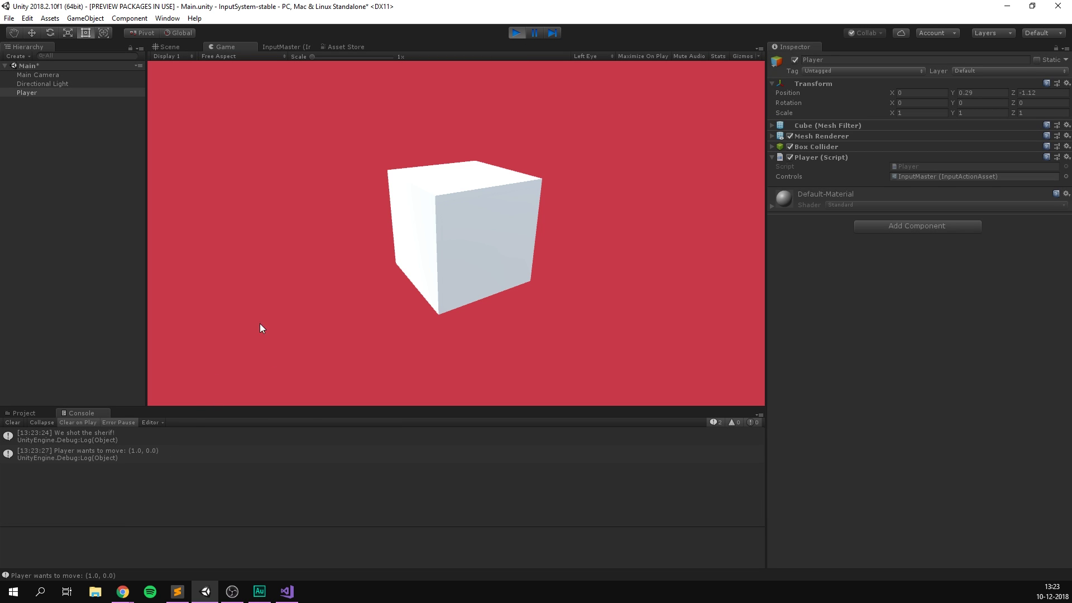
key("a")
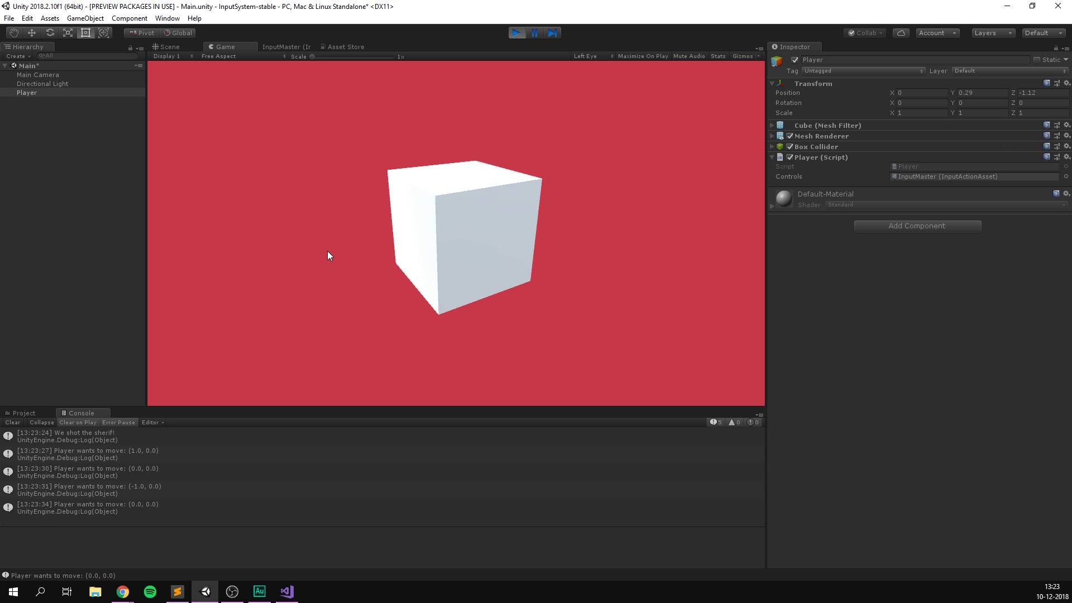
key("w")
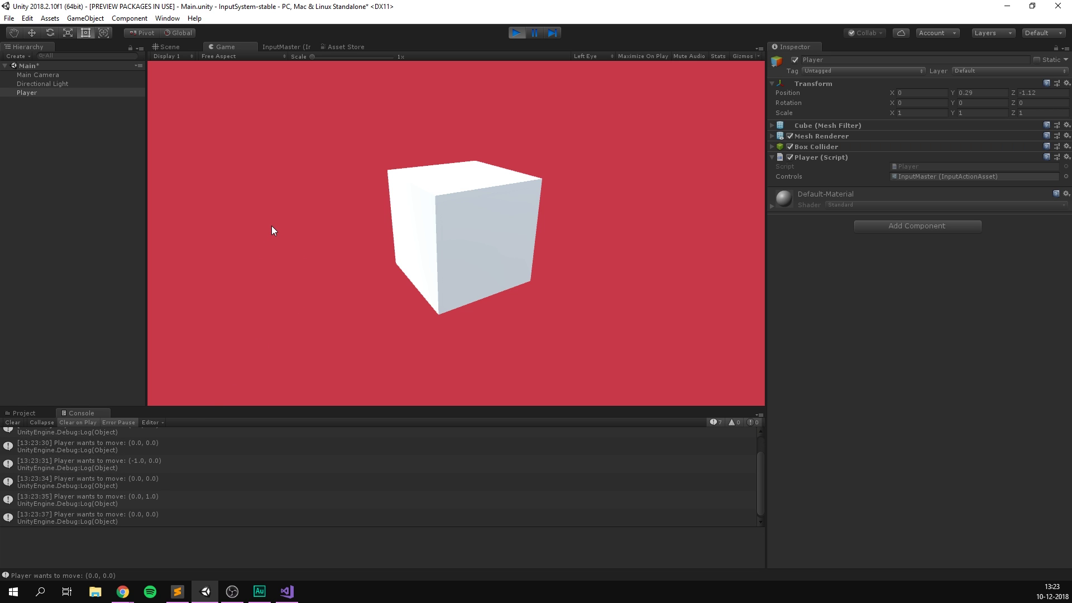
key("s")
Step: Press key combinations such as W+D to log diagonal vectors like (0.7, 0.7), then stop Play mode
key("w")
key("d")
key("a")
key("s")
key("d")
key("w")
key("a")
key("s")
key("d")
key("d")
key("w")
left_click(519, 33)
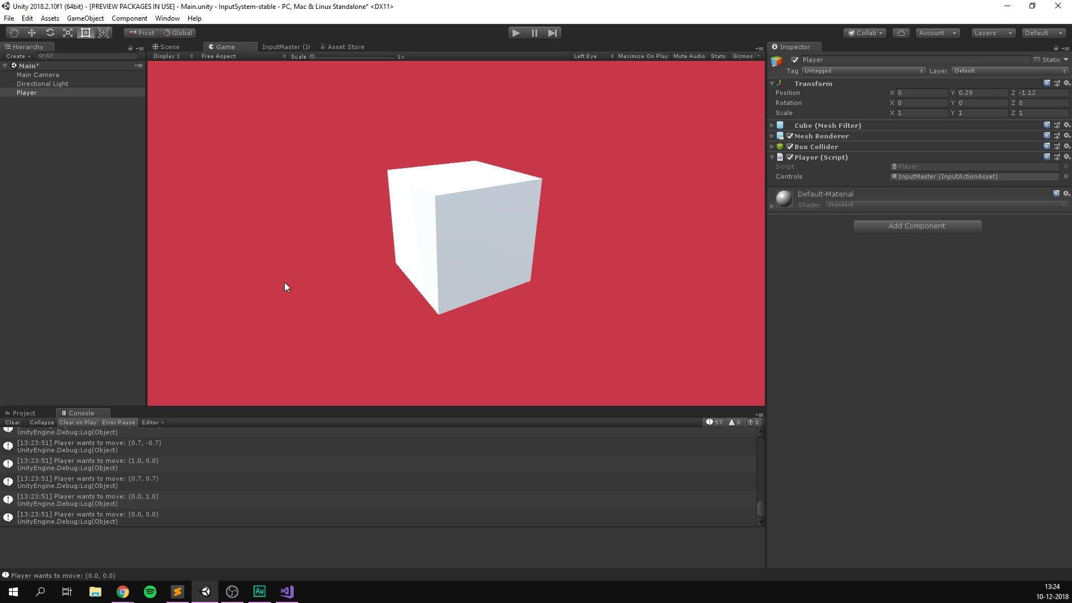
Step: In Player.cs, select everything from the line-8 controls field down through the methods below it
left_click(288, 593)
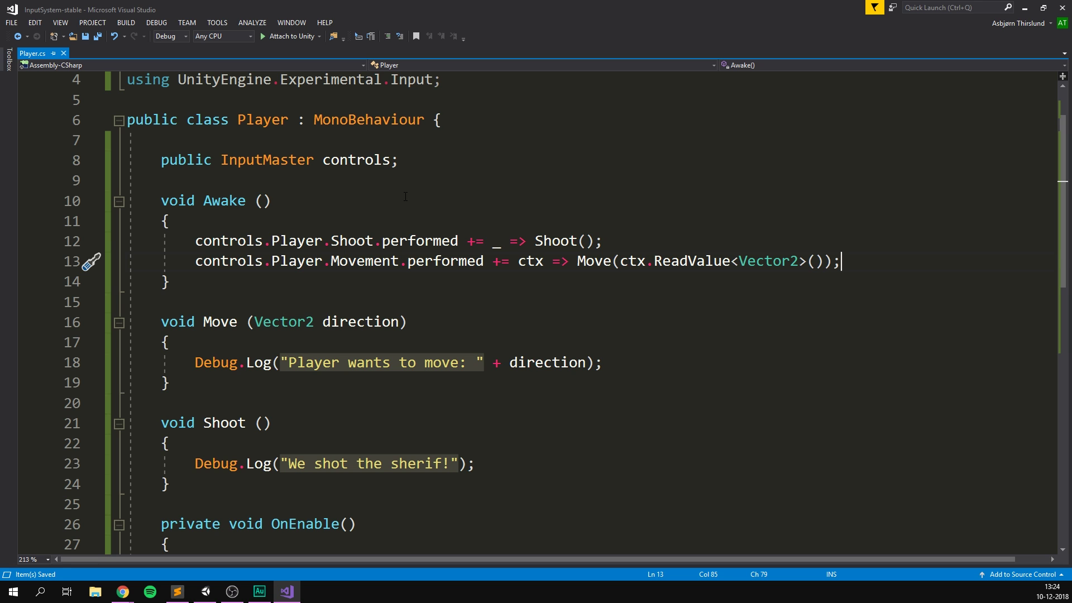
scroll(416, 262, "down", 3)
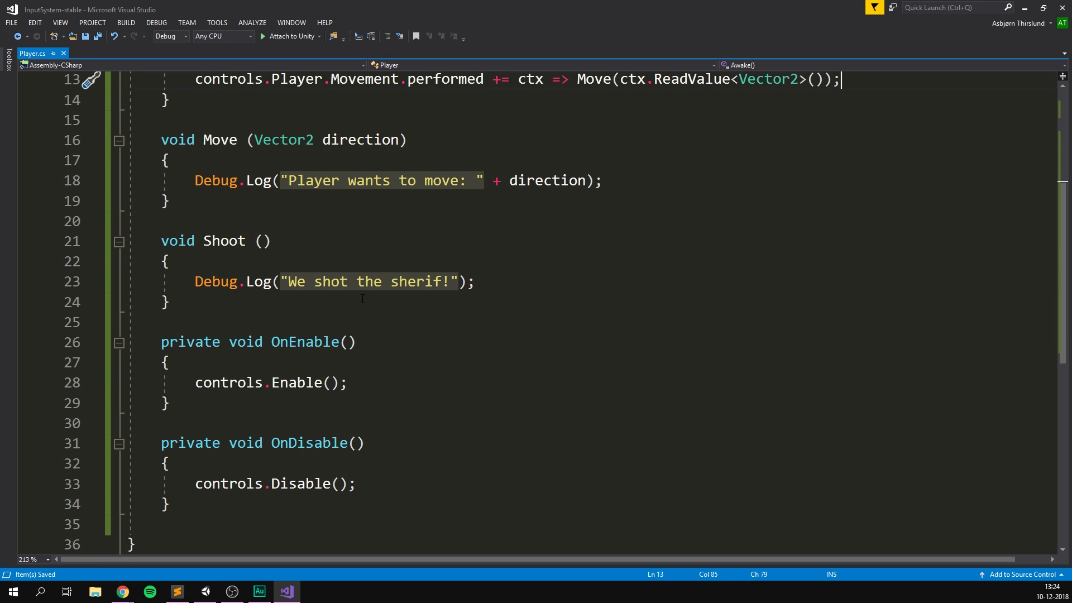
scroll(352, 296, "up", 4)
scroll(352, 285, "down", 2)
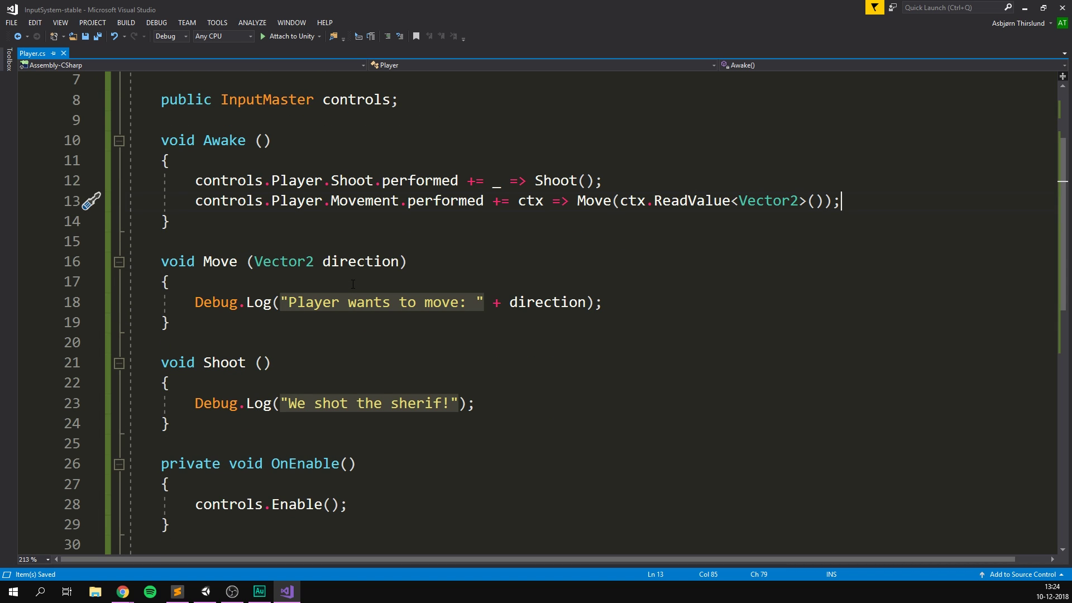
key("Down")
scroll(184, 433, "down", 3)
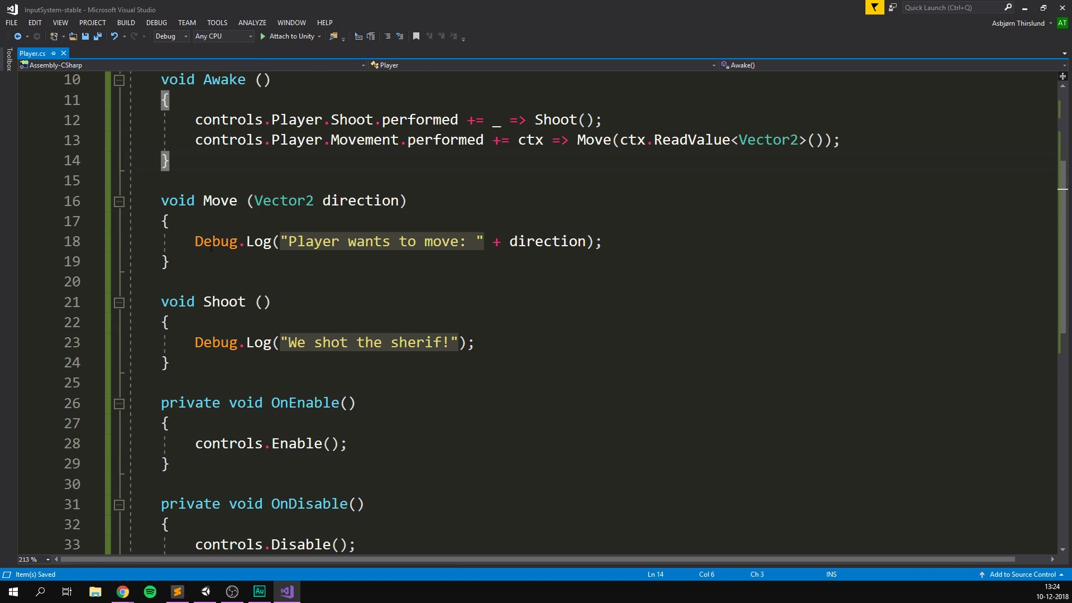
left_click_drag(184, 463, 154, 226)
Step: Replace the class body with an Update method storing InputSystem.GetDevice<Keyboard>() in kb
key("Delete")
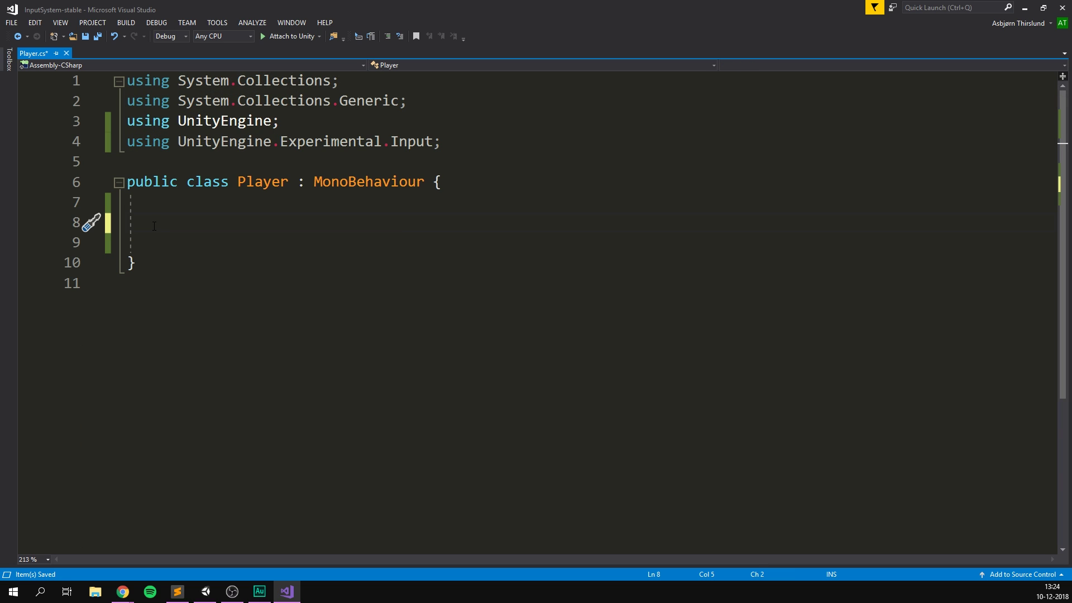
type("void Update")
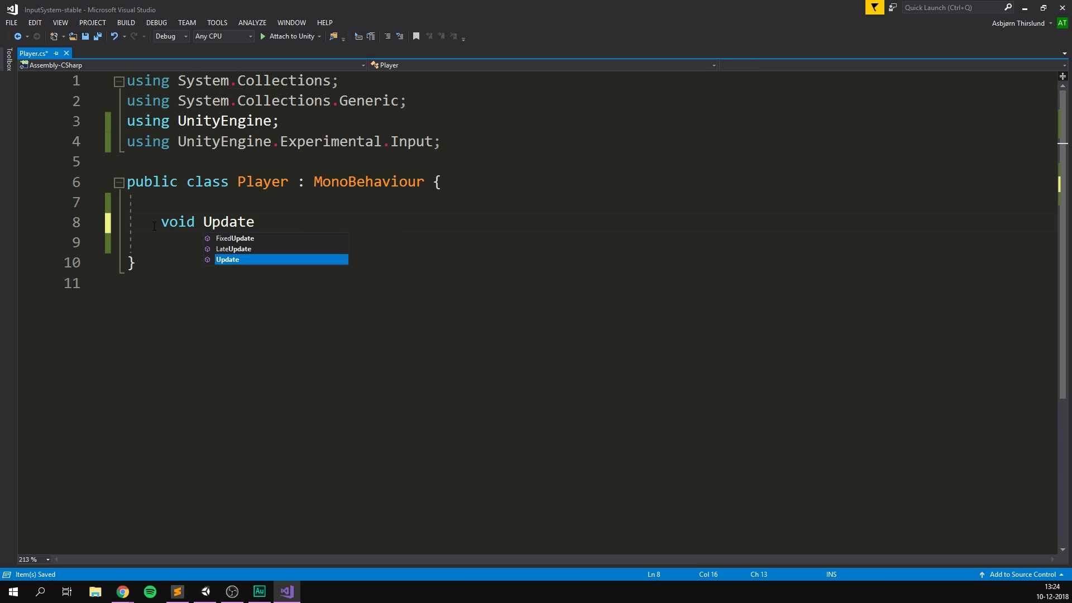
key("Return")
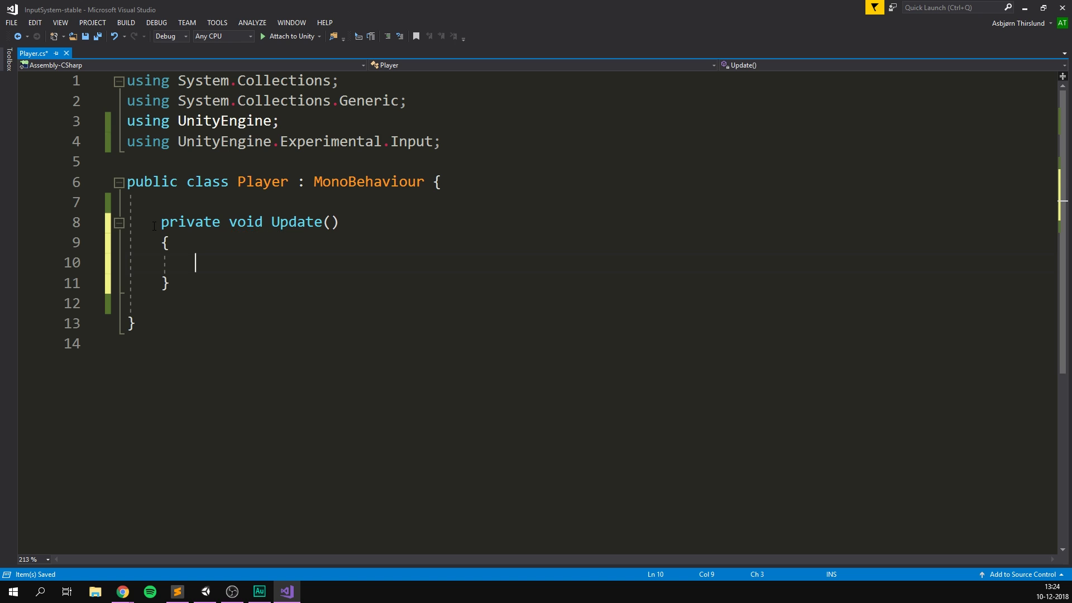
type("InputSys")
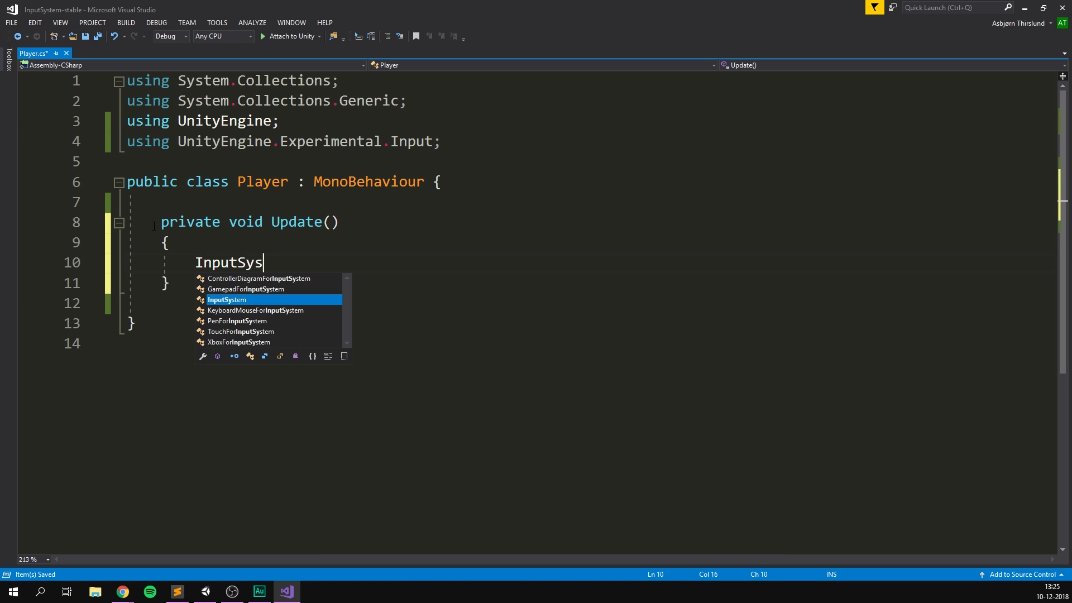
type("tem.GetDevice<")
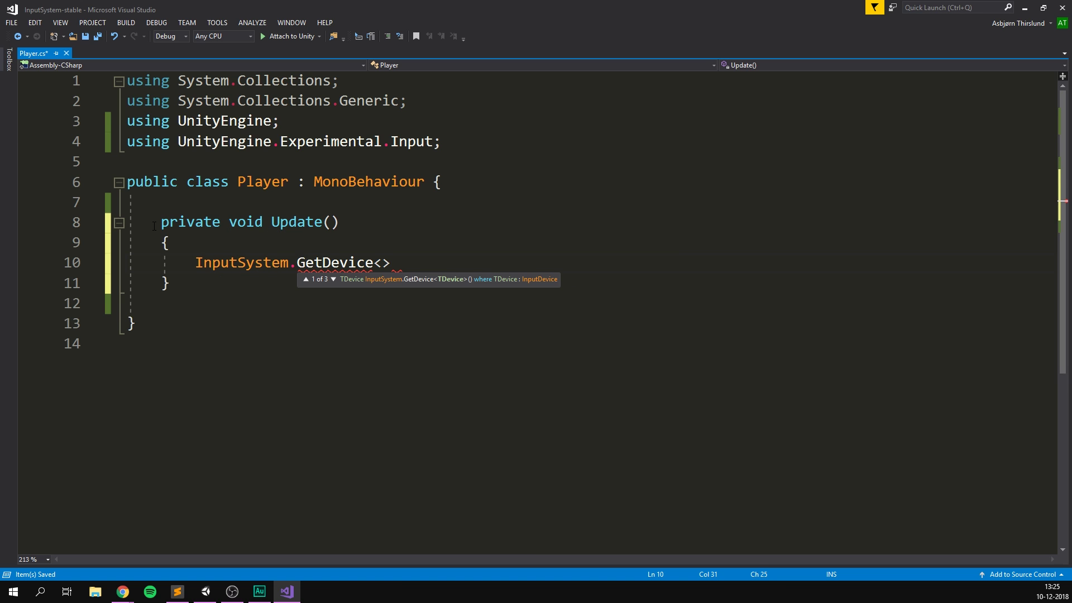
type("Keyboard>")
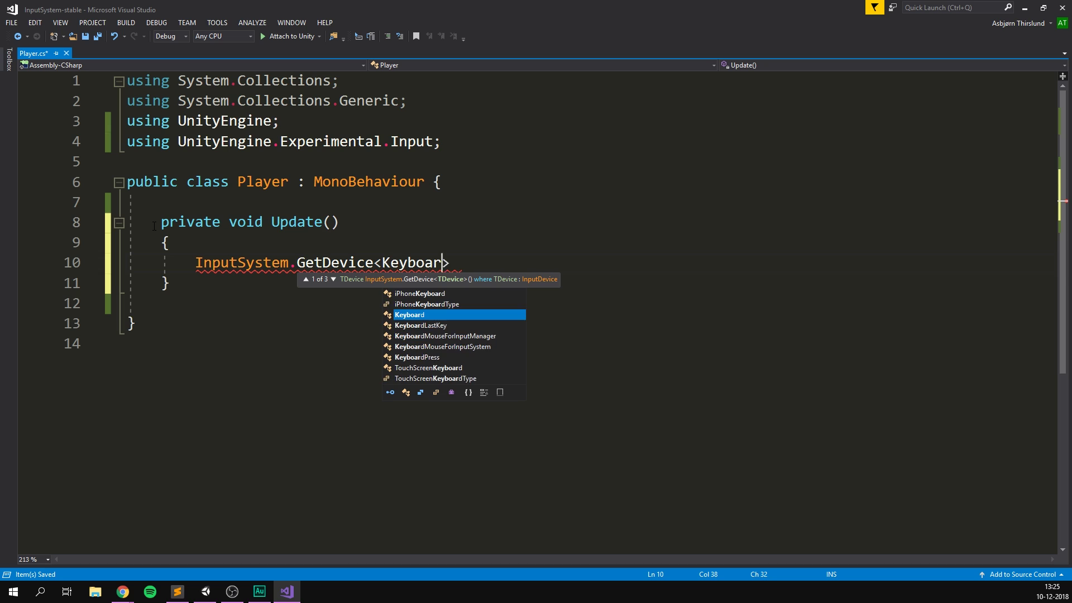
type("();")
type("Keyboard")
type(" kb =")
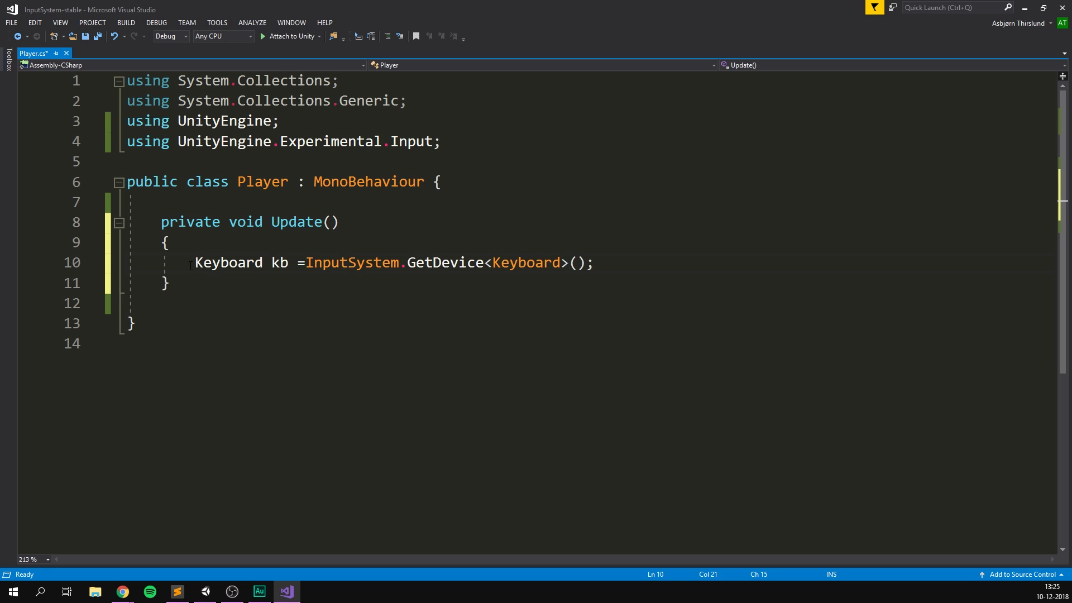
left_click(612, 261)
key("Return")
Step: Add an if on kb.spaceKey.wasPressedThisFrame that logs "Someone pressed space?!", and save Player.cs
type("if (kb.")
type("spac")
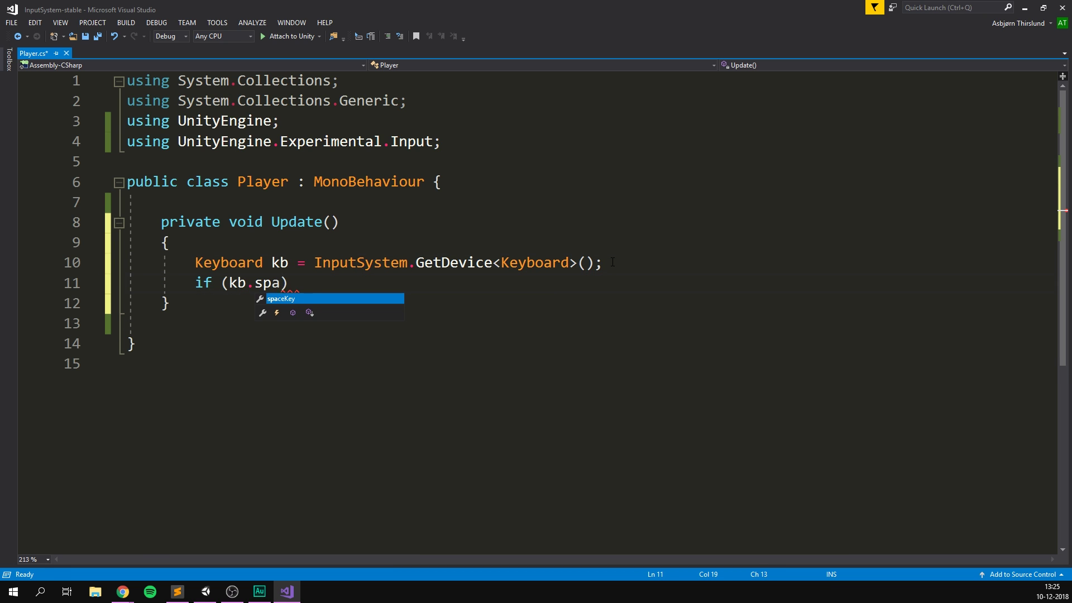
key("Tab")
type(".was")
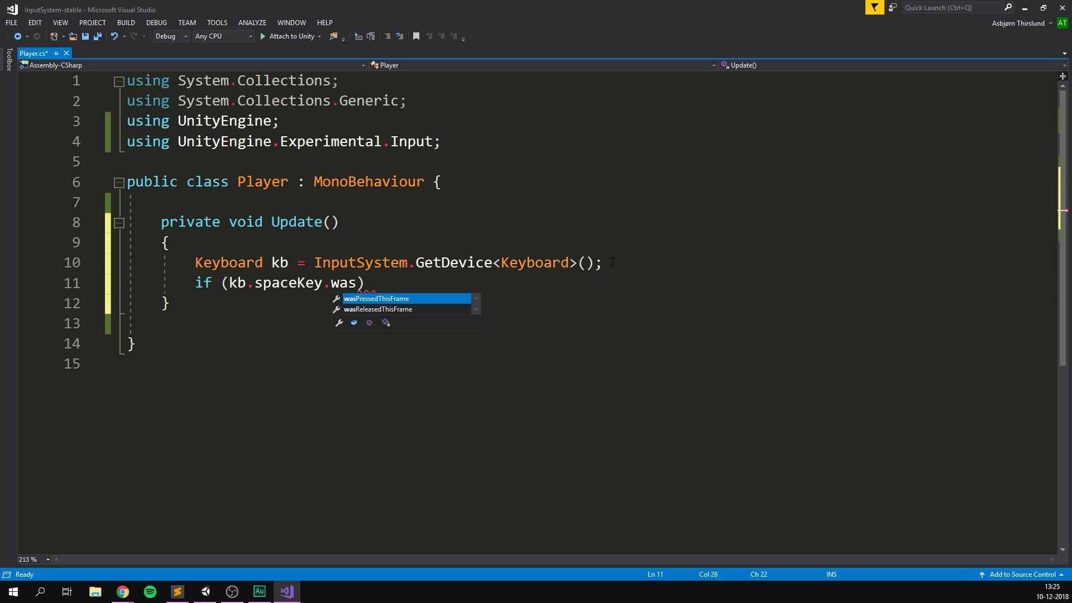
key("Tab")
key("Return")
type("{")
key("Return")
type("Debug.")
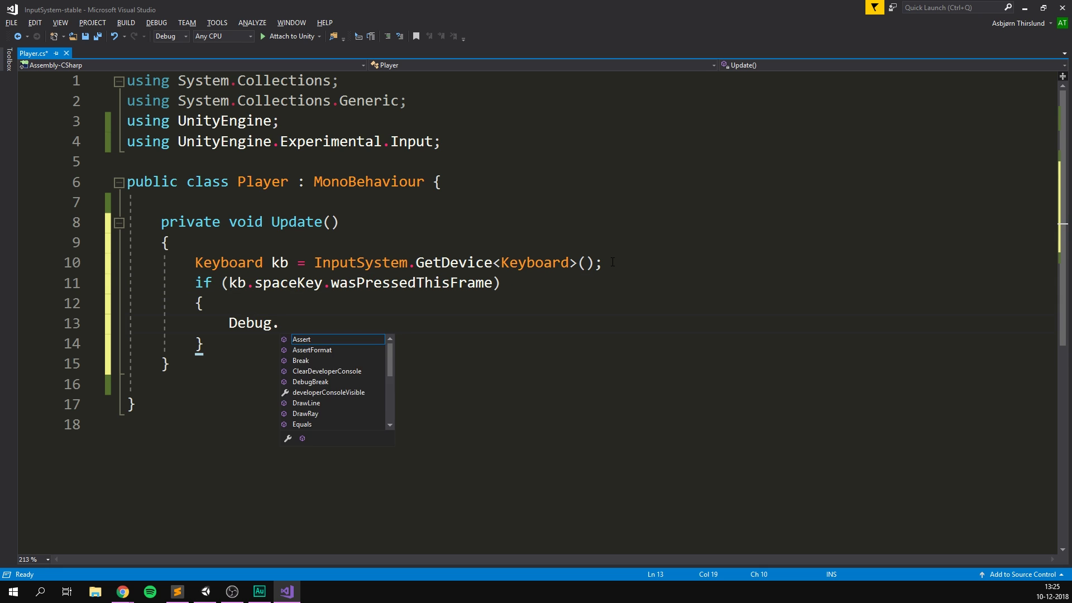
type("Log (\"Someone pressed spac")
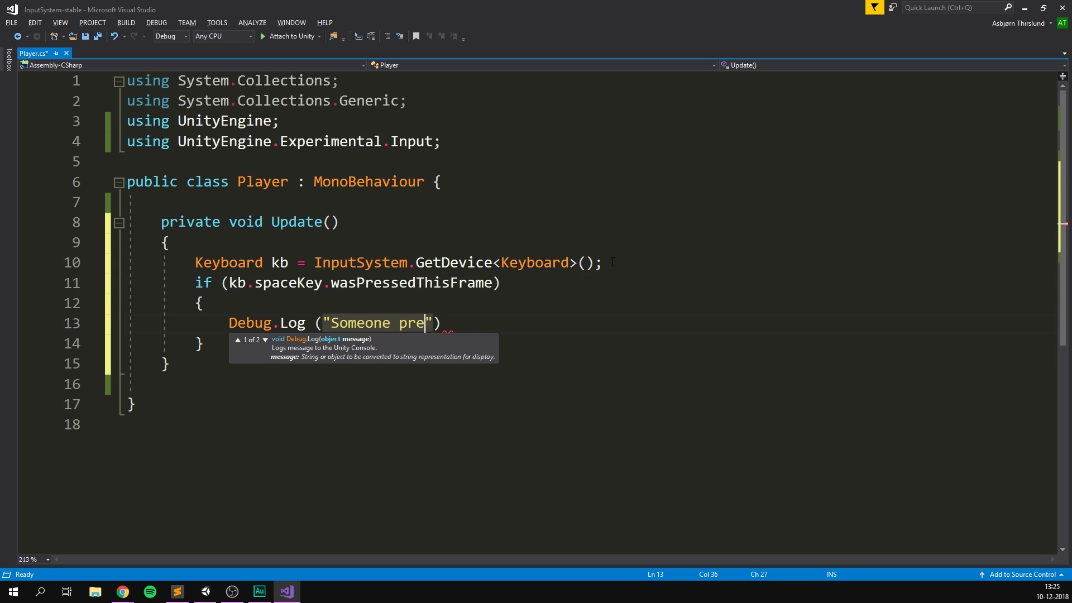
type("e?!")
key("End")
type(";")
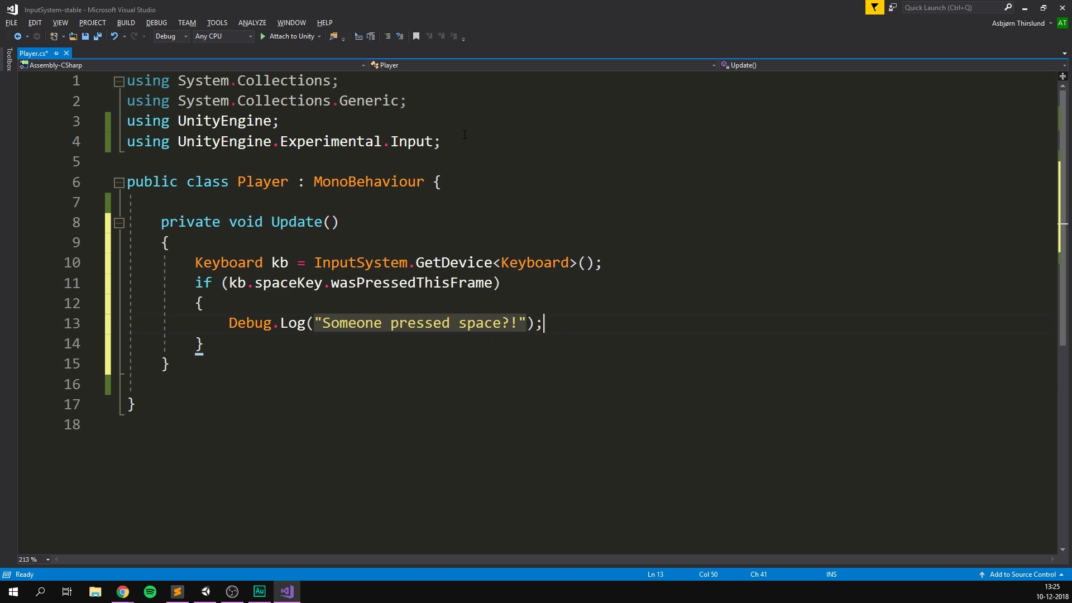
key("ctrl+s")
Step: Enter Play mode, clear the Console, and press space twice to log "Someone pressed space?!"
left_click(205, 592)
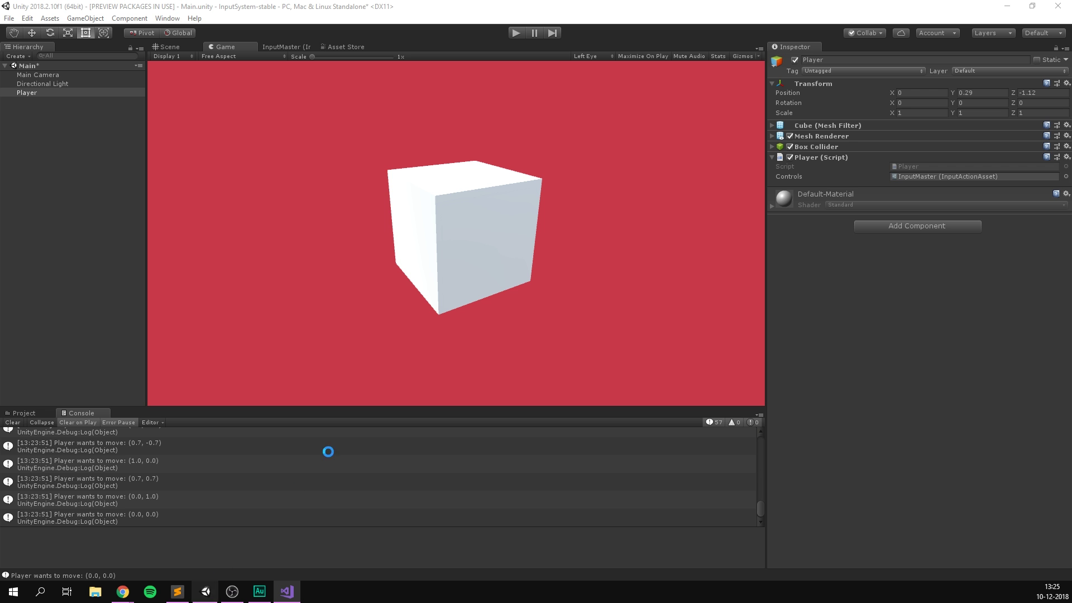
left_click(516, 32)
left_click(21, 421)
left_click(21, 422)
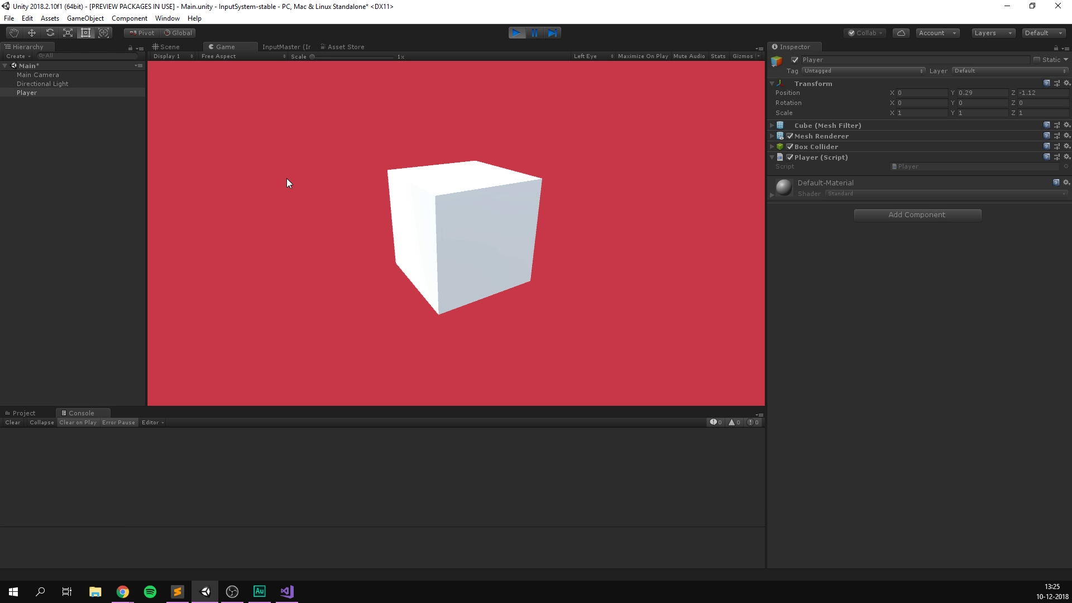
key("space")
key("space")
key("space")
key("space")
key("space")
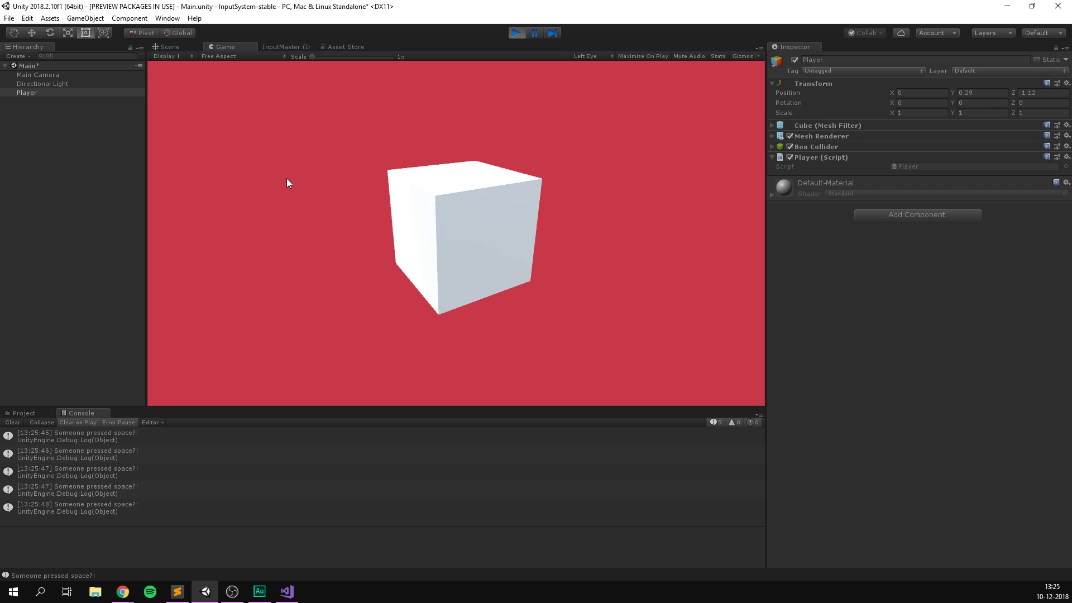
key("space")
key("space")
key("space")
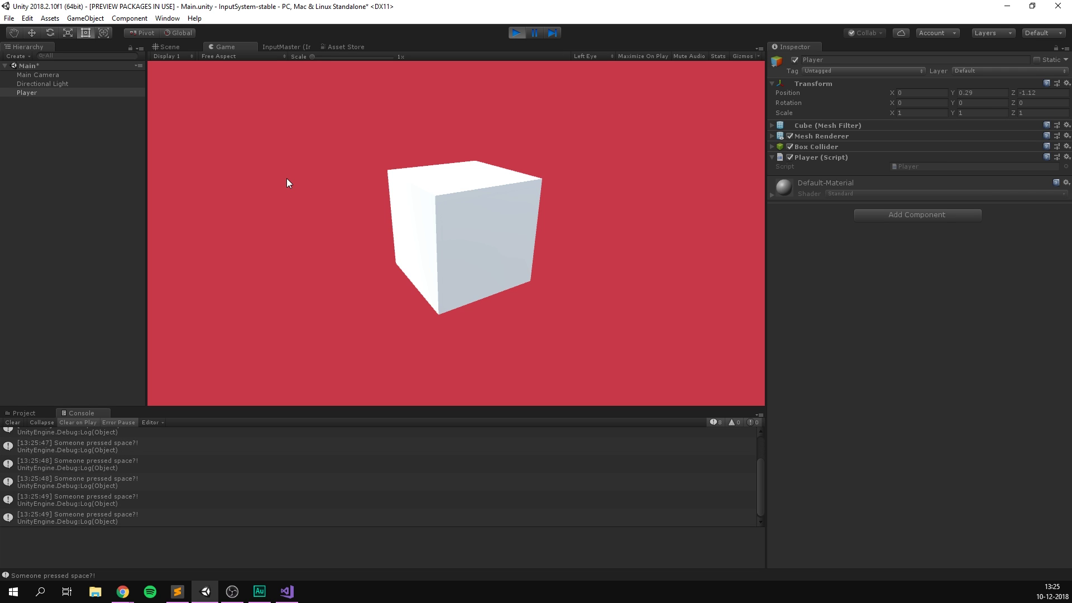
left_click(523, 35)
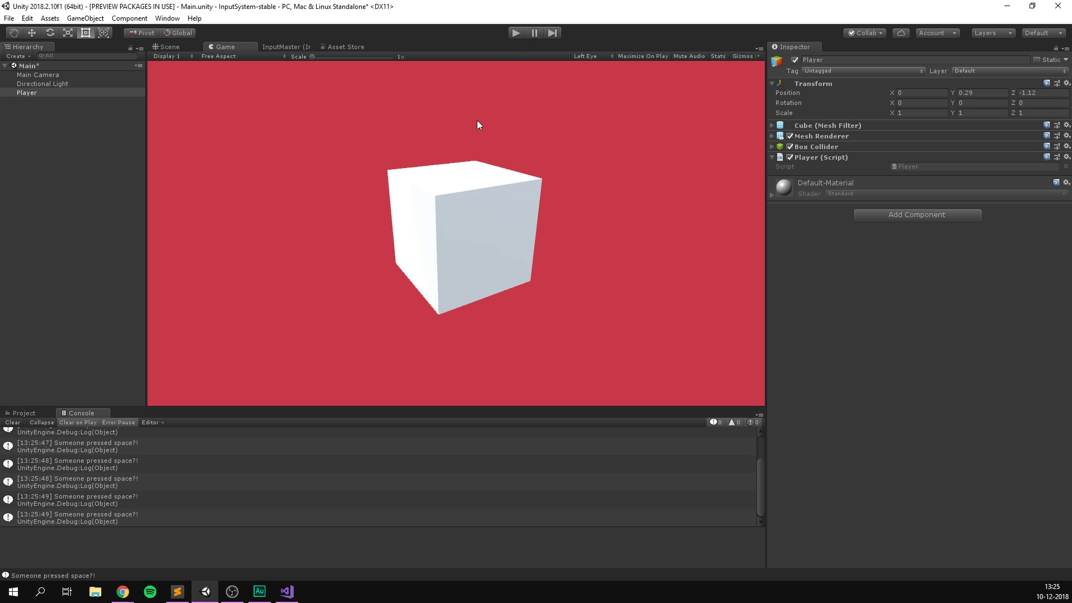